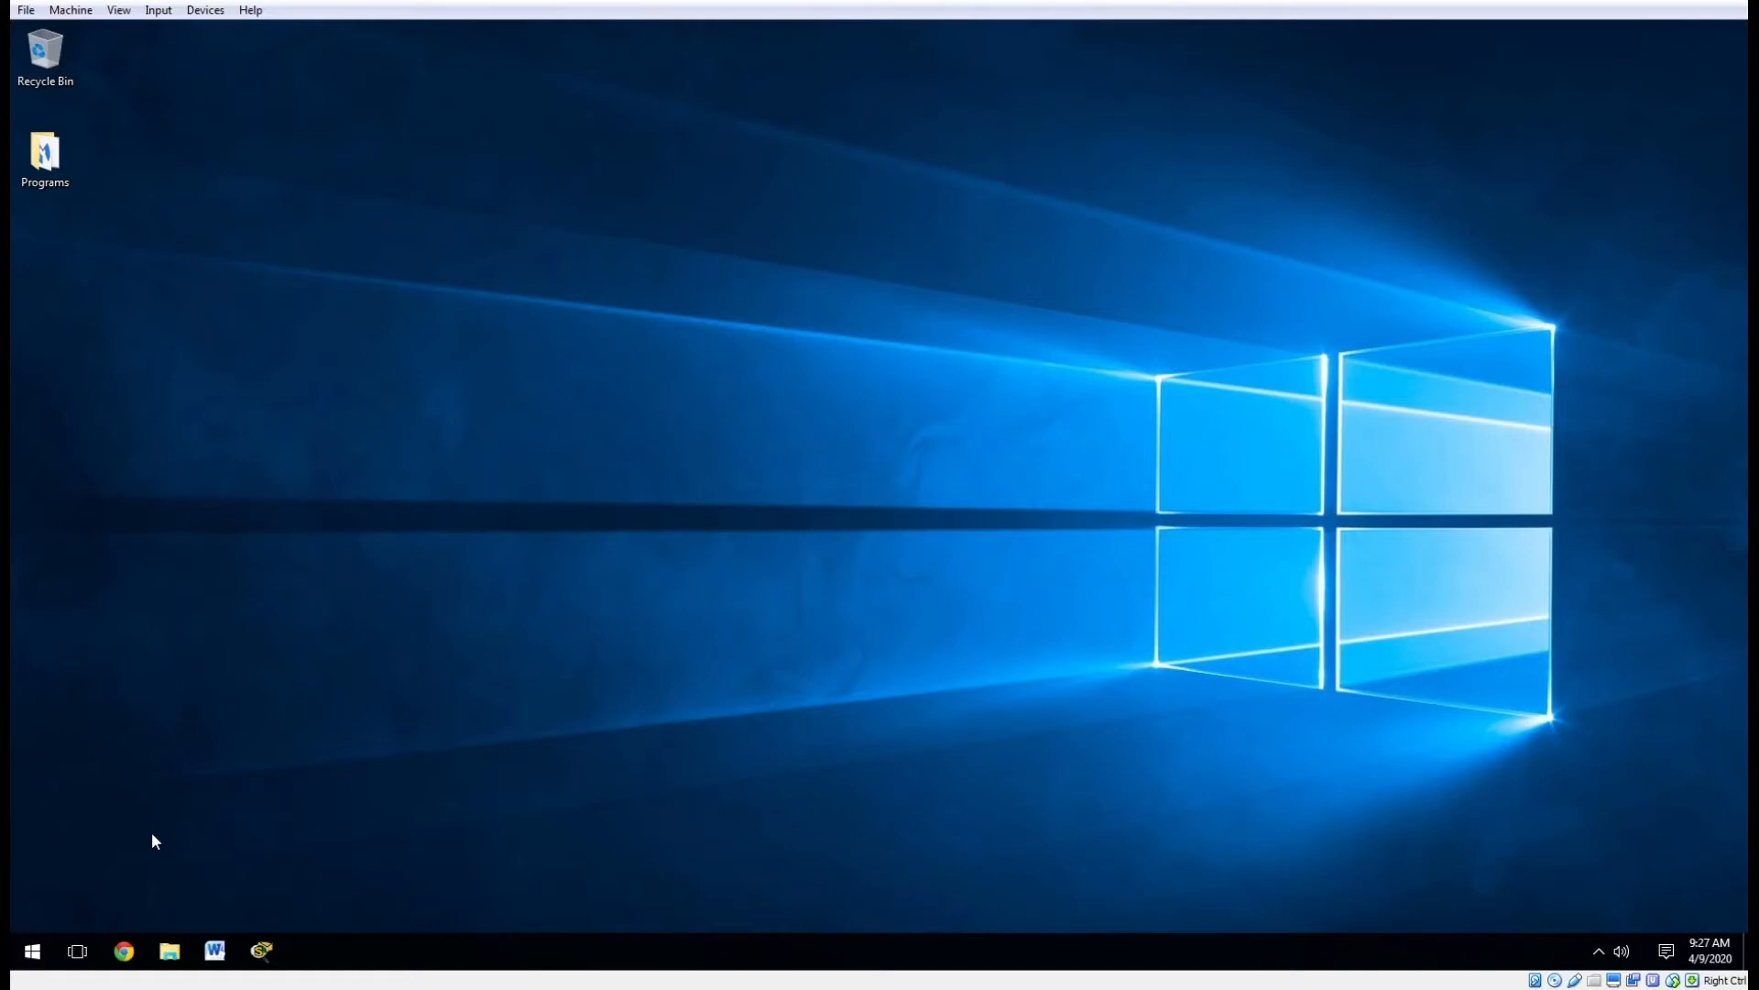
# Step: Open Disk Management and maximize its window
pyautogui.rightClick(39, 951)
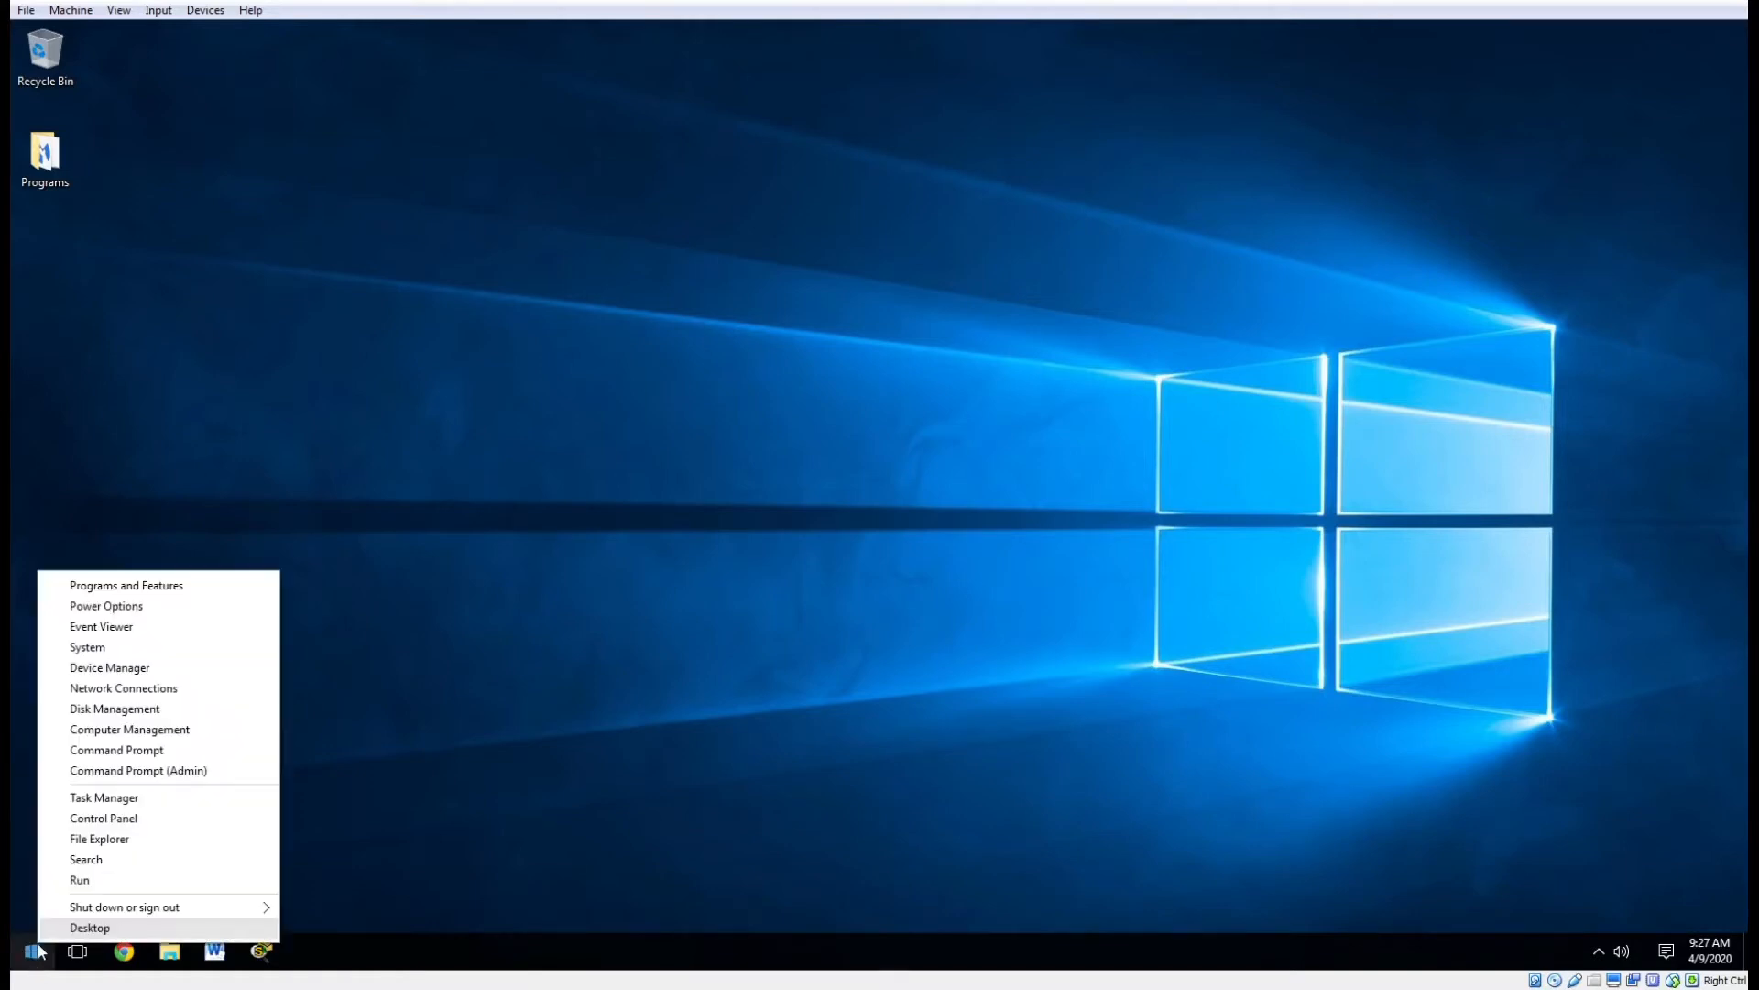
pyautogui.click(395, 573)
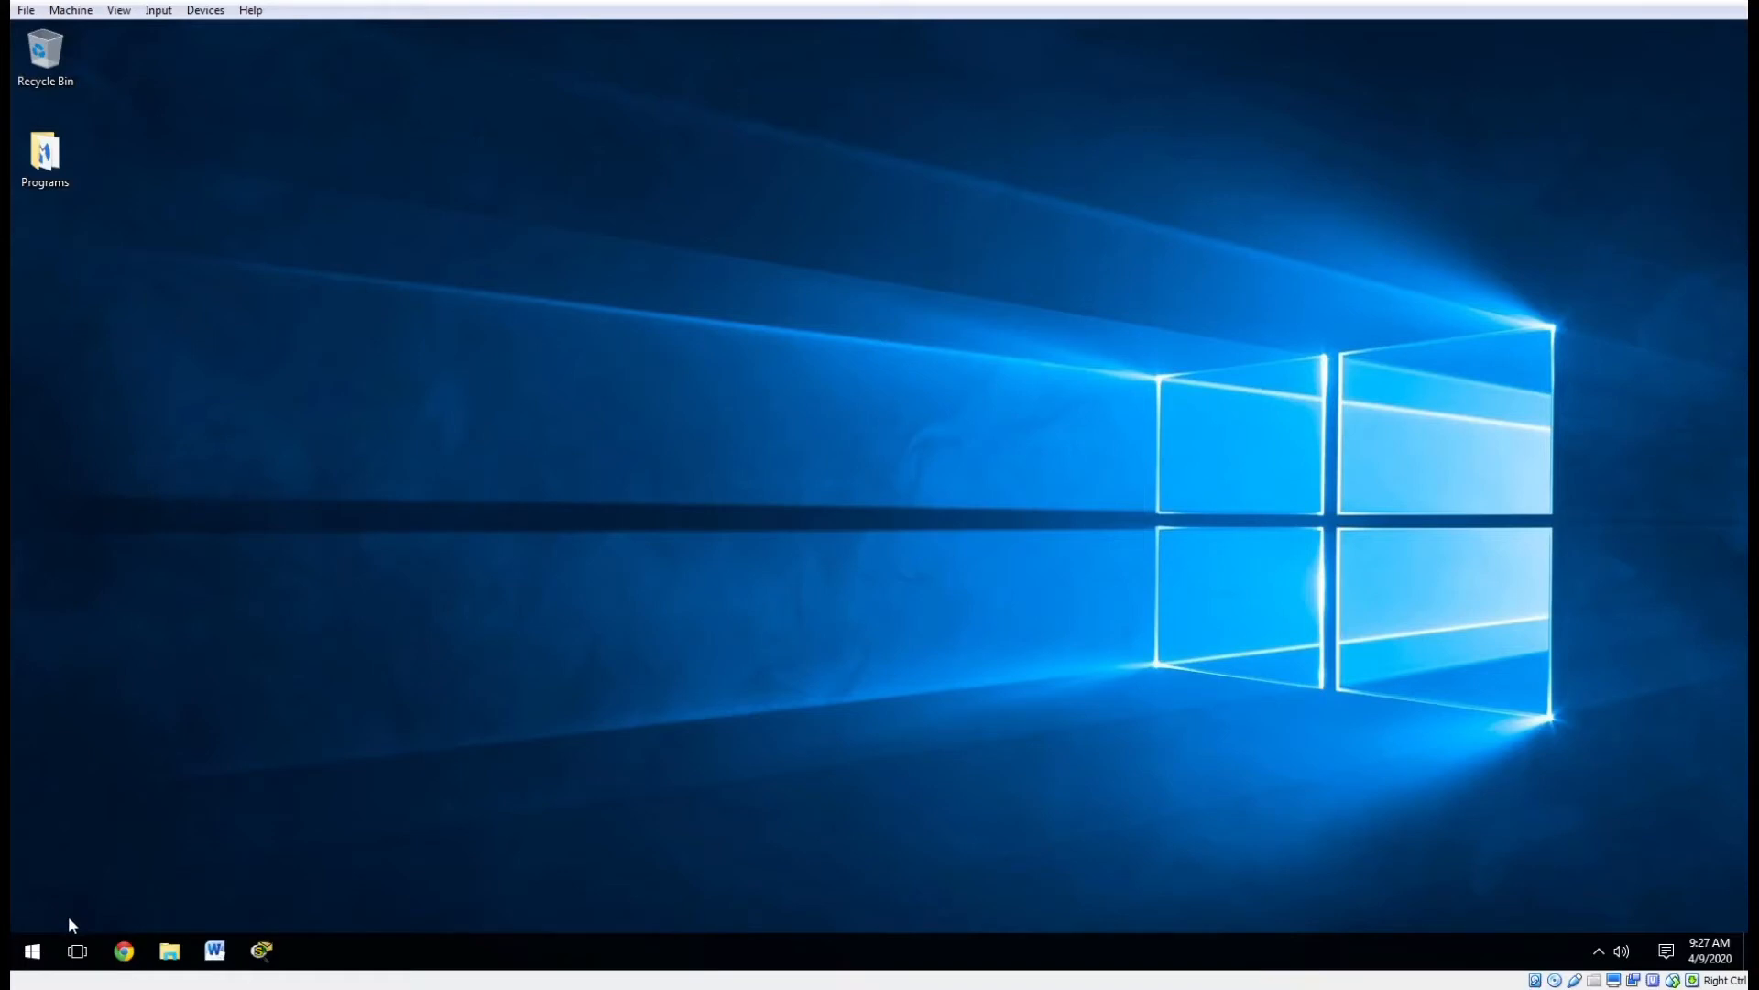
pyautogui.rightClick(33, 959)
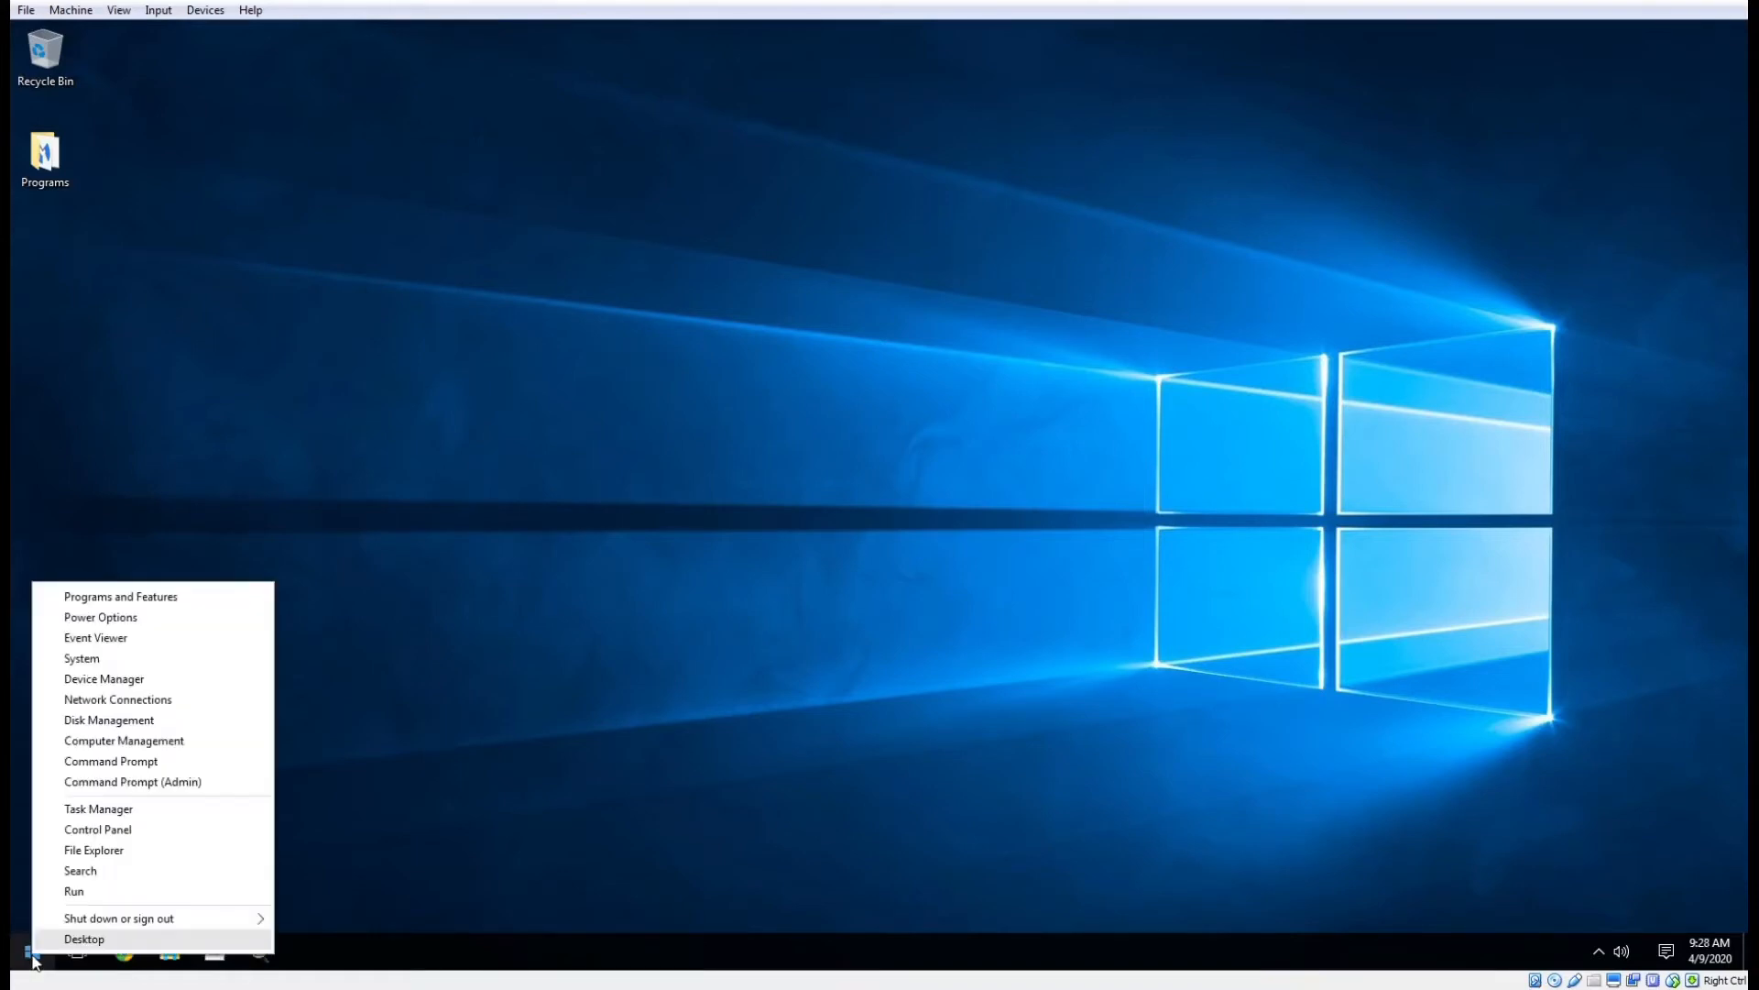
pyautogui.click(109, 721)
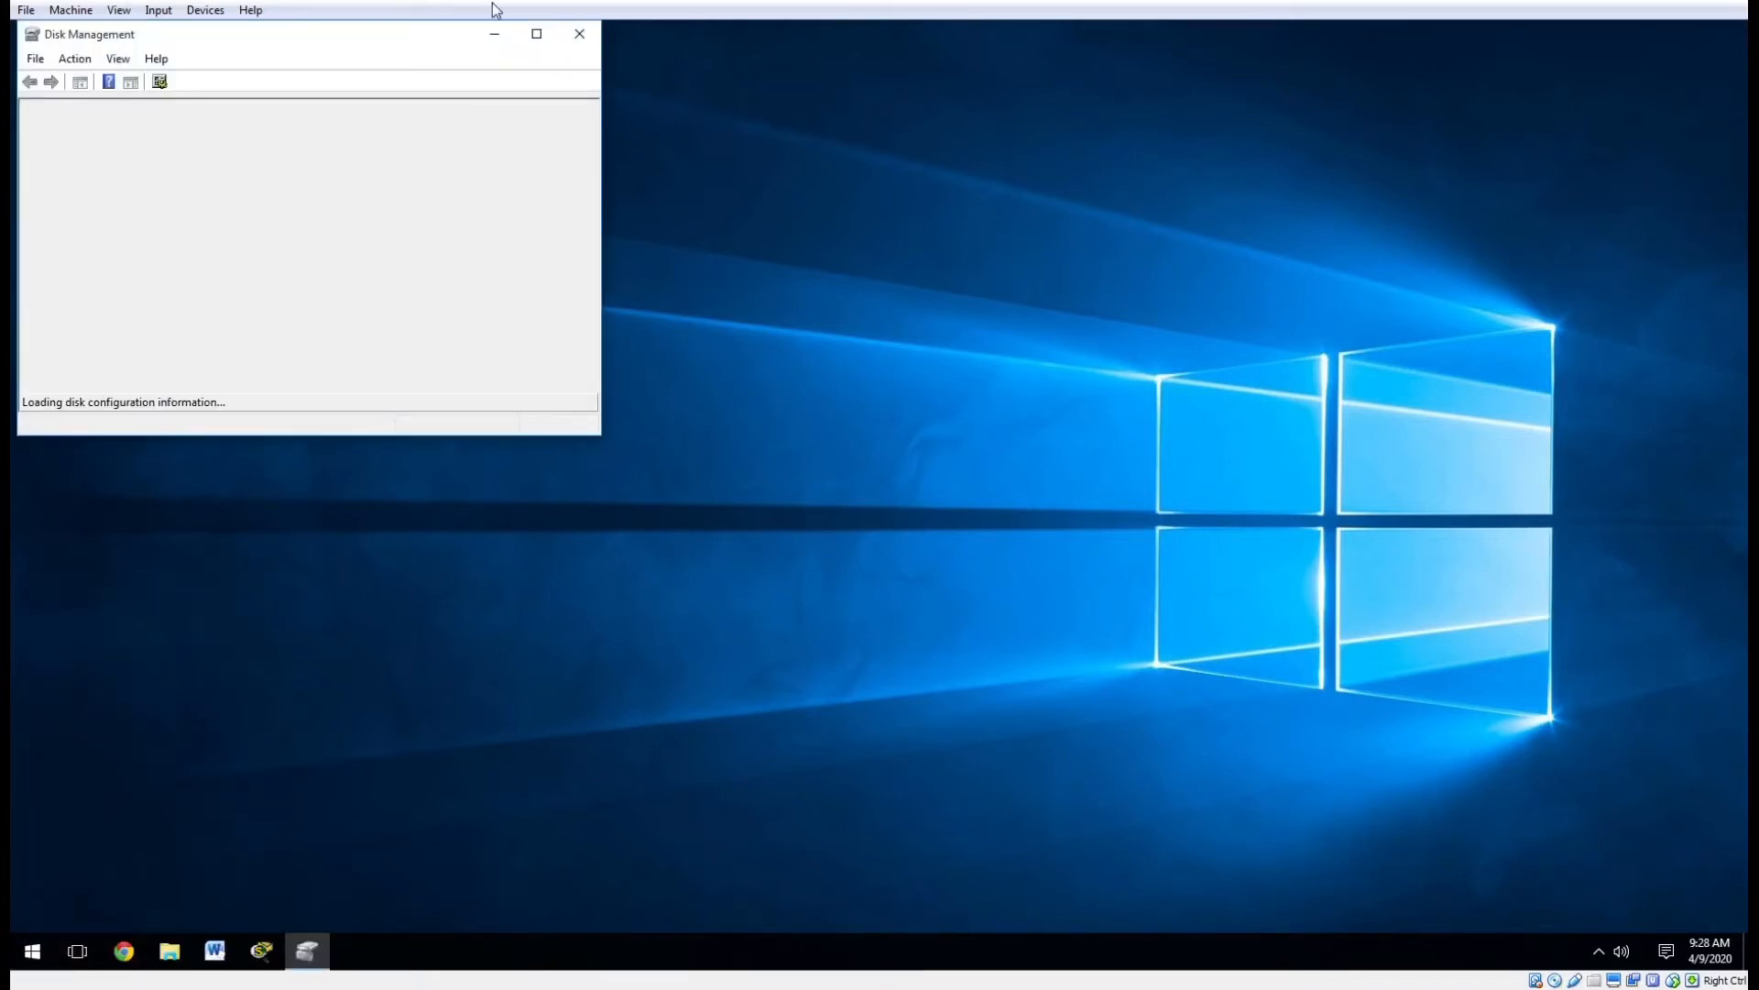
pyautogui.click(535, 34)
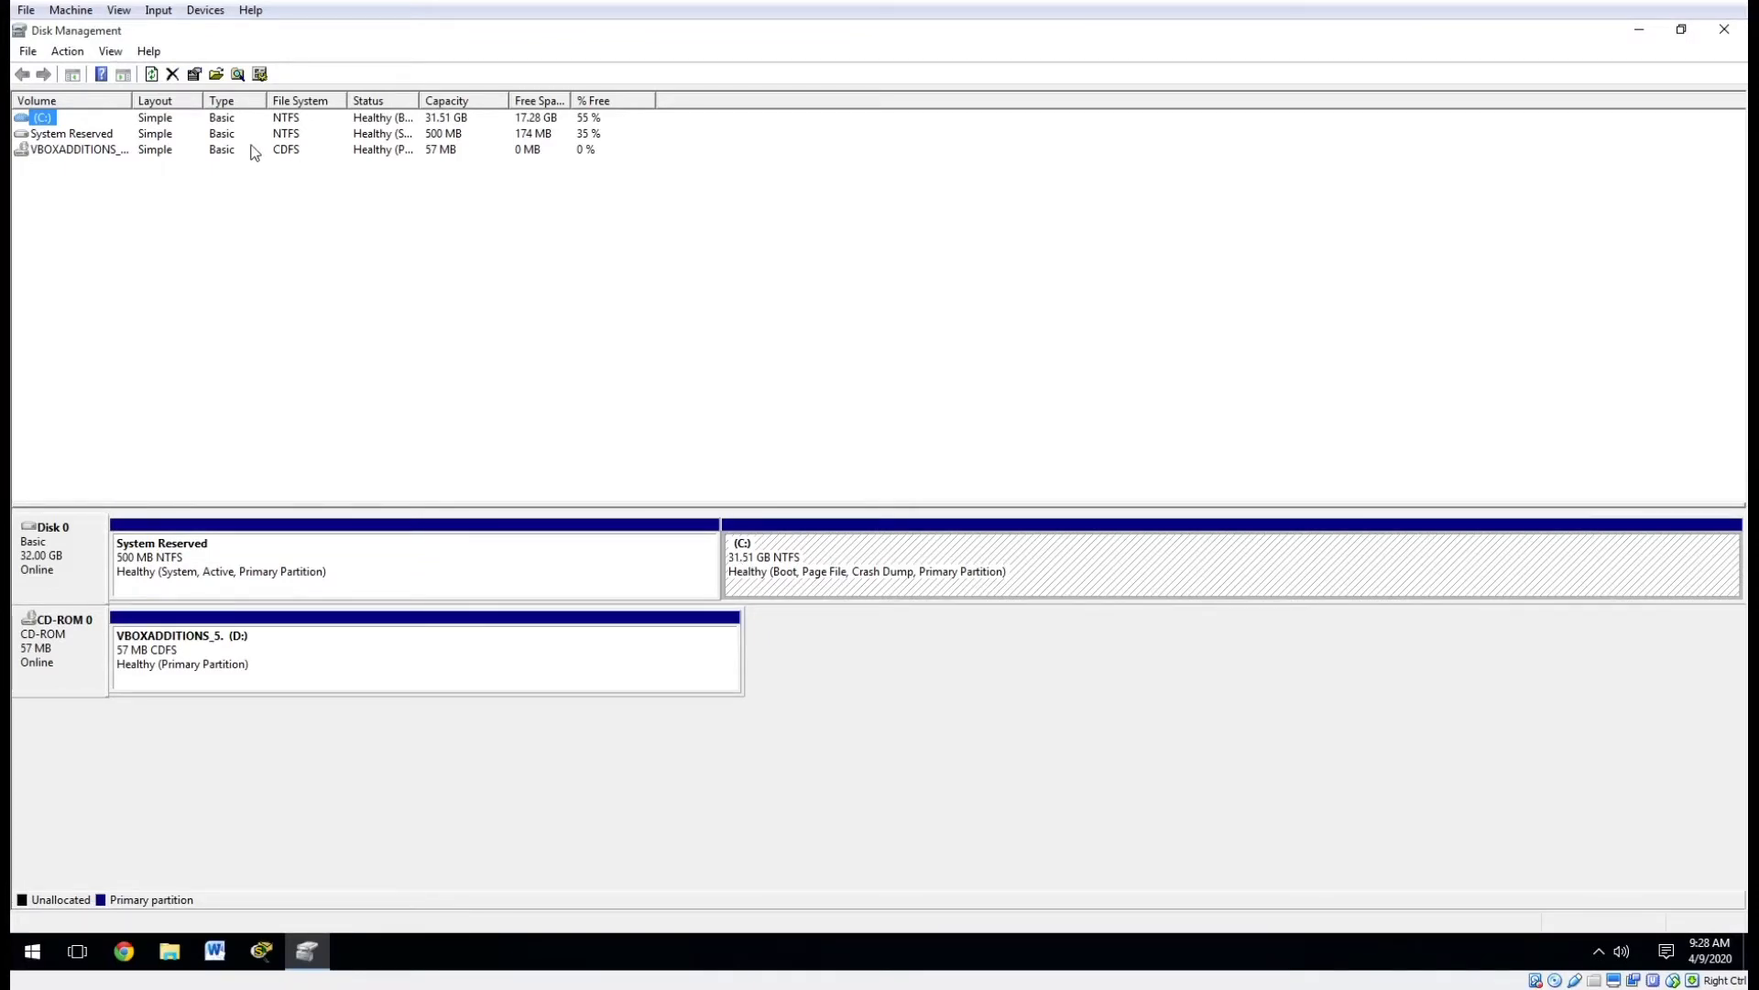
# Step: Examine the CD-ROM volume and Disk 0's System Reserved and C: partitions, comparing them with the drives listed under This PC in File Explorer
pyautogui.click(70, 152)
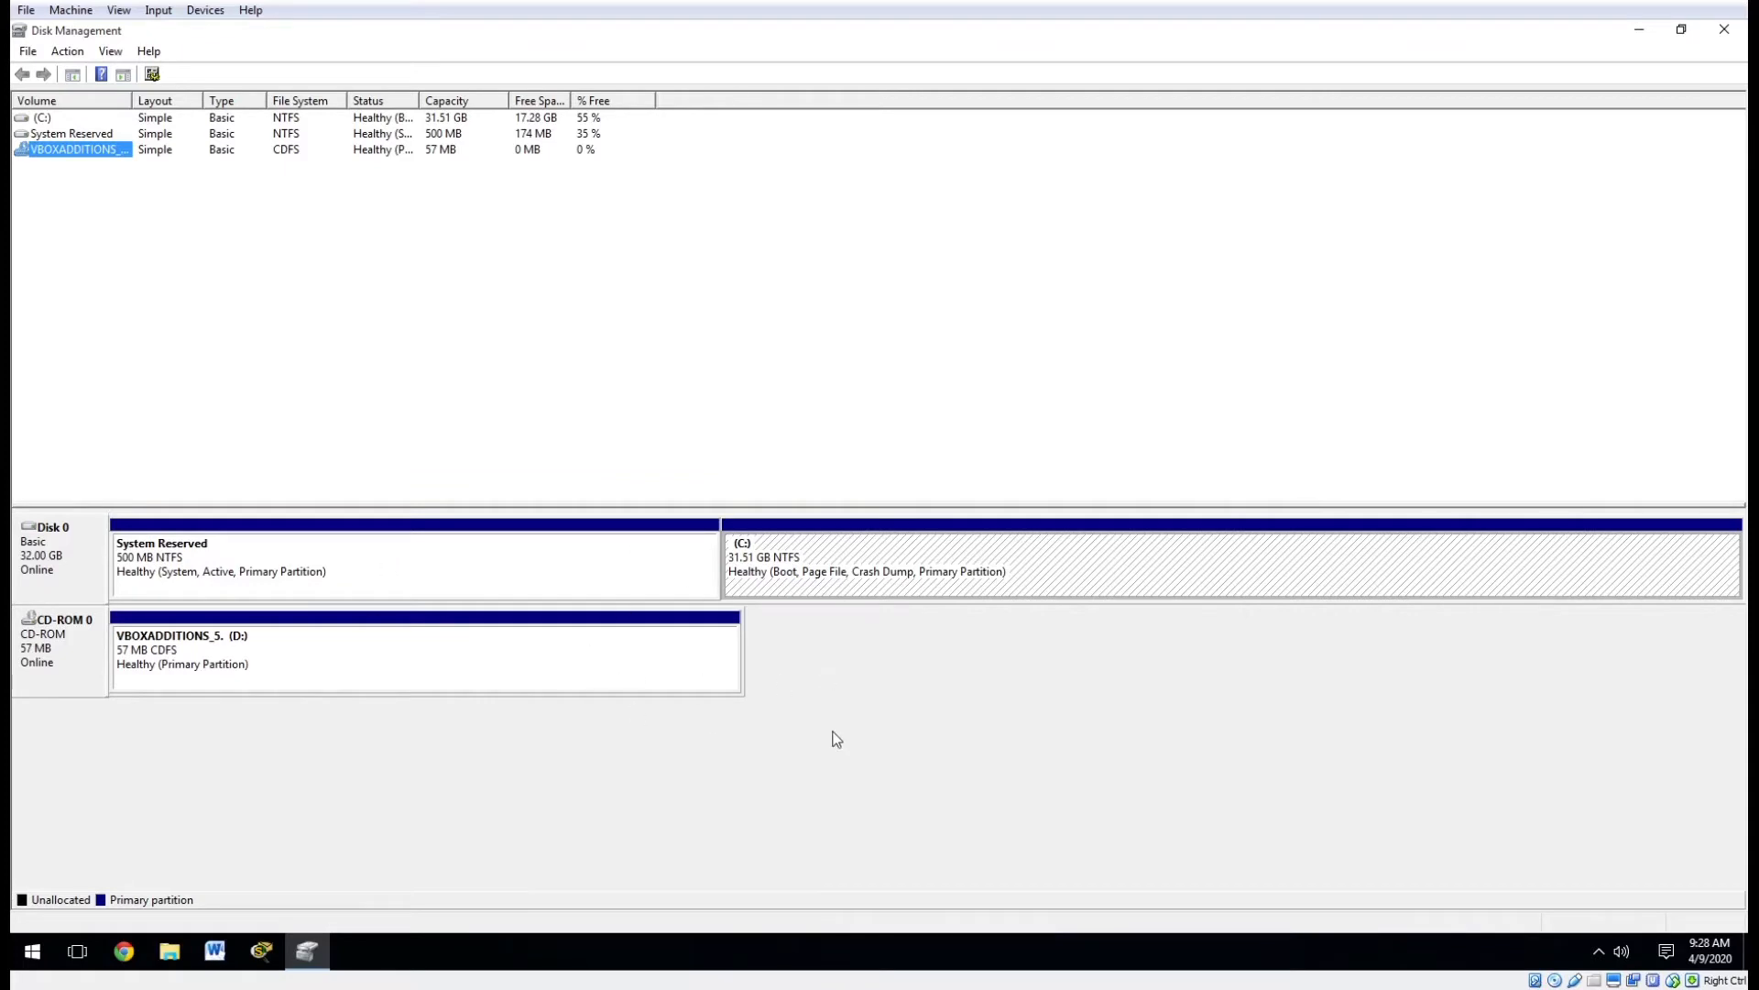
pyautogui.click(74, 549)
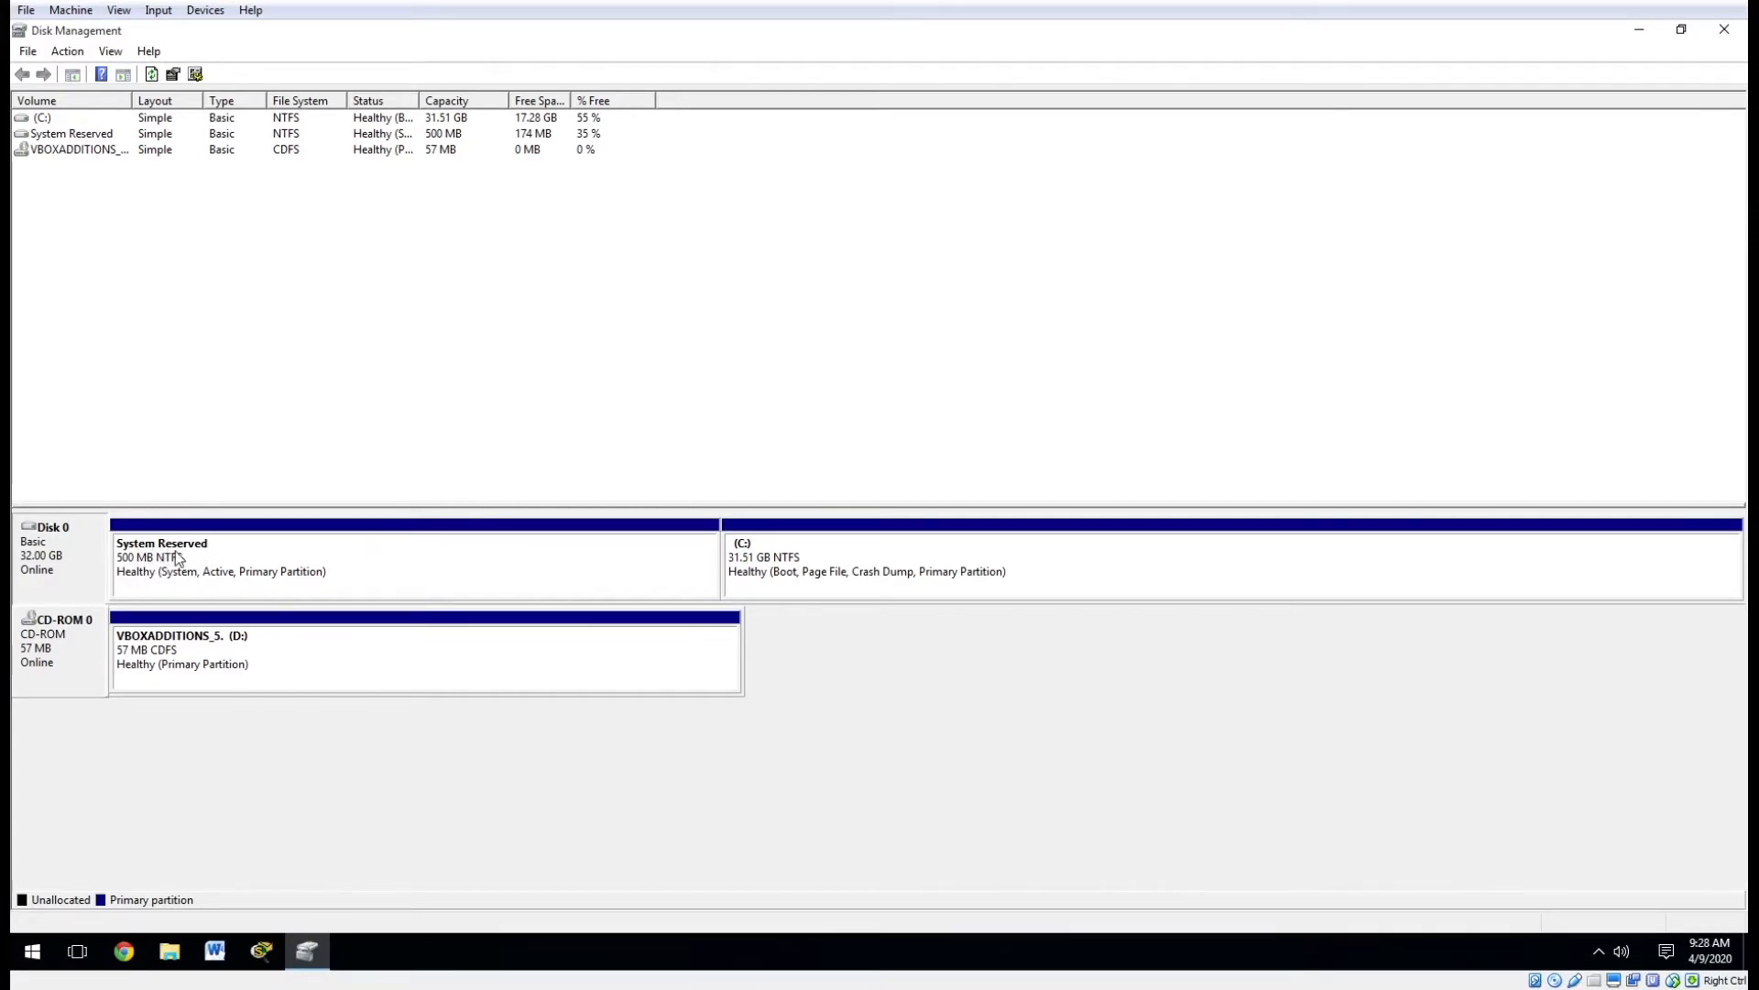
pyautogui.click(733, 561)
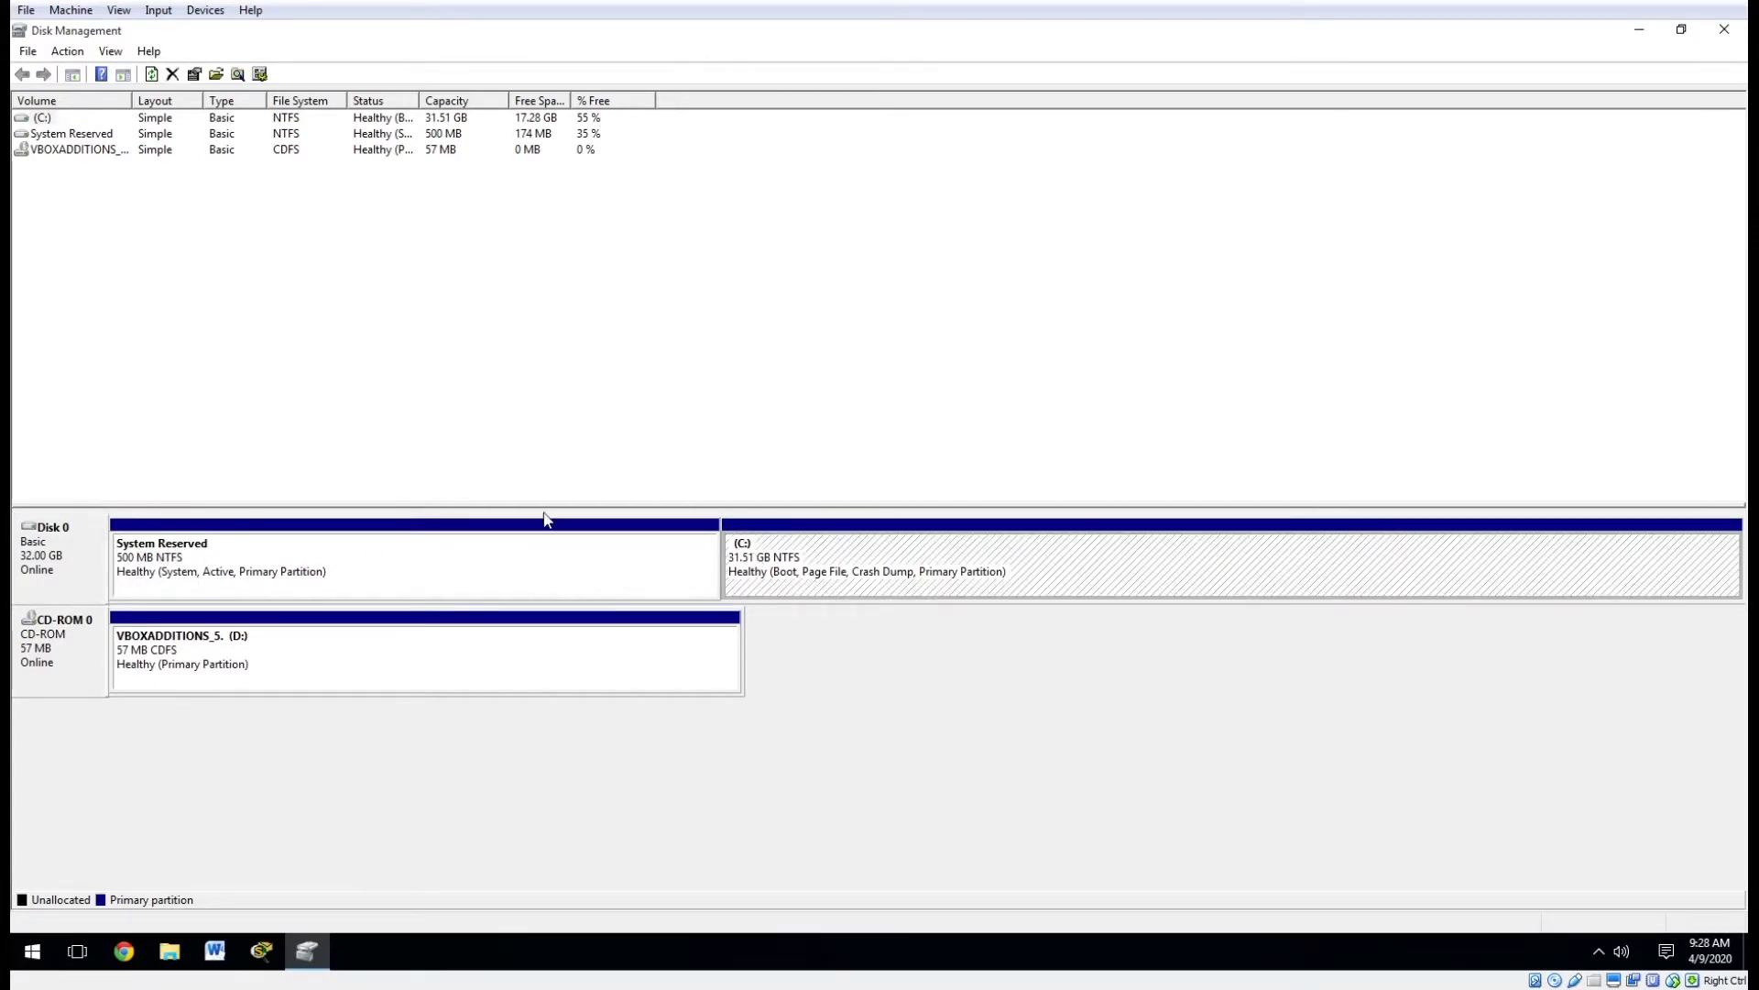
pyautogui.click(174, 951)
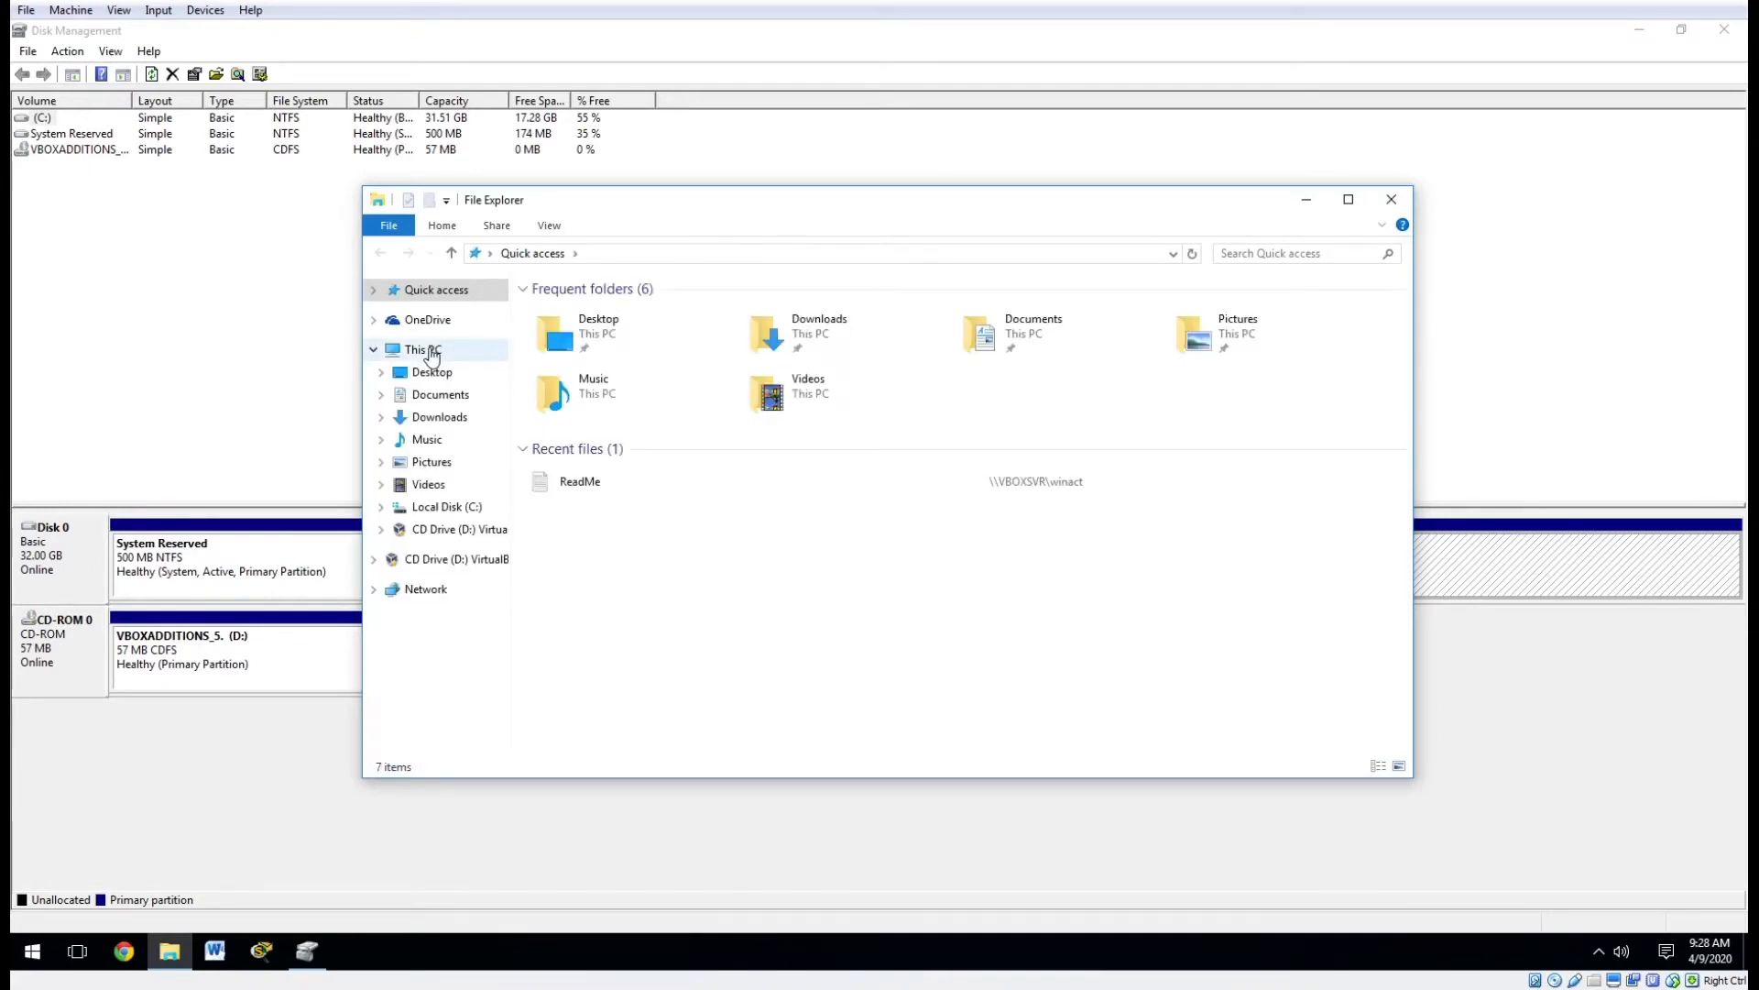
pyautogui.click(429, 351)
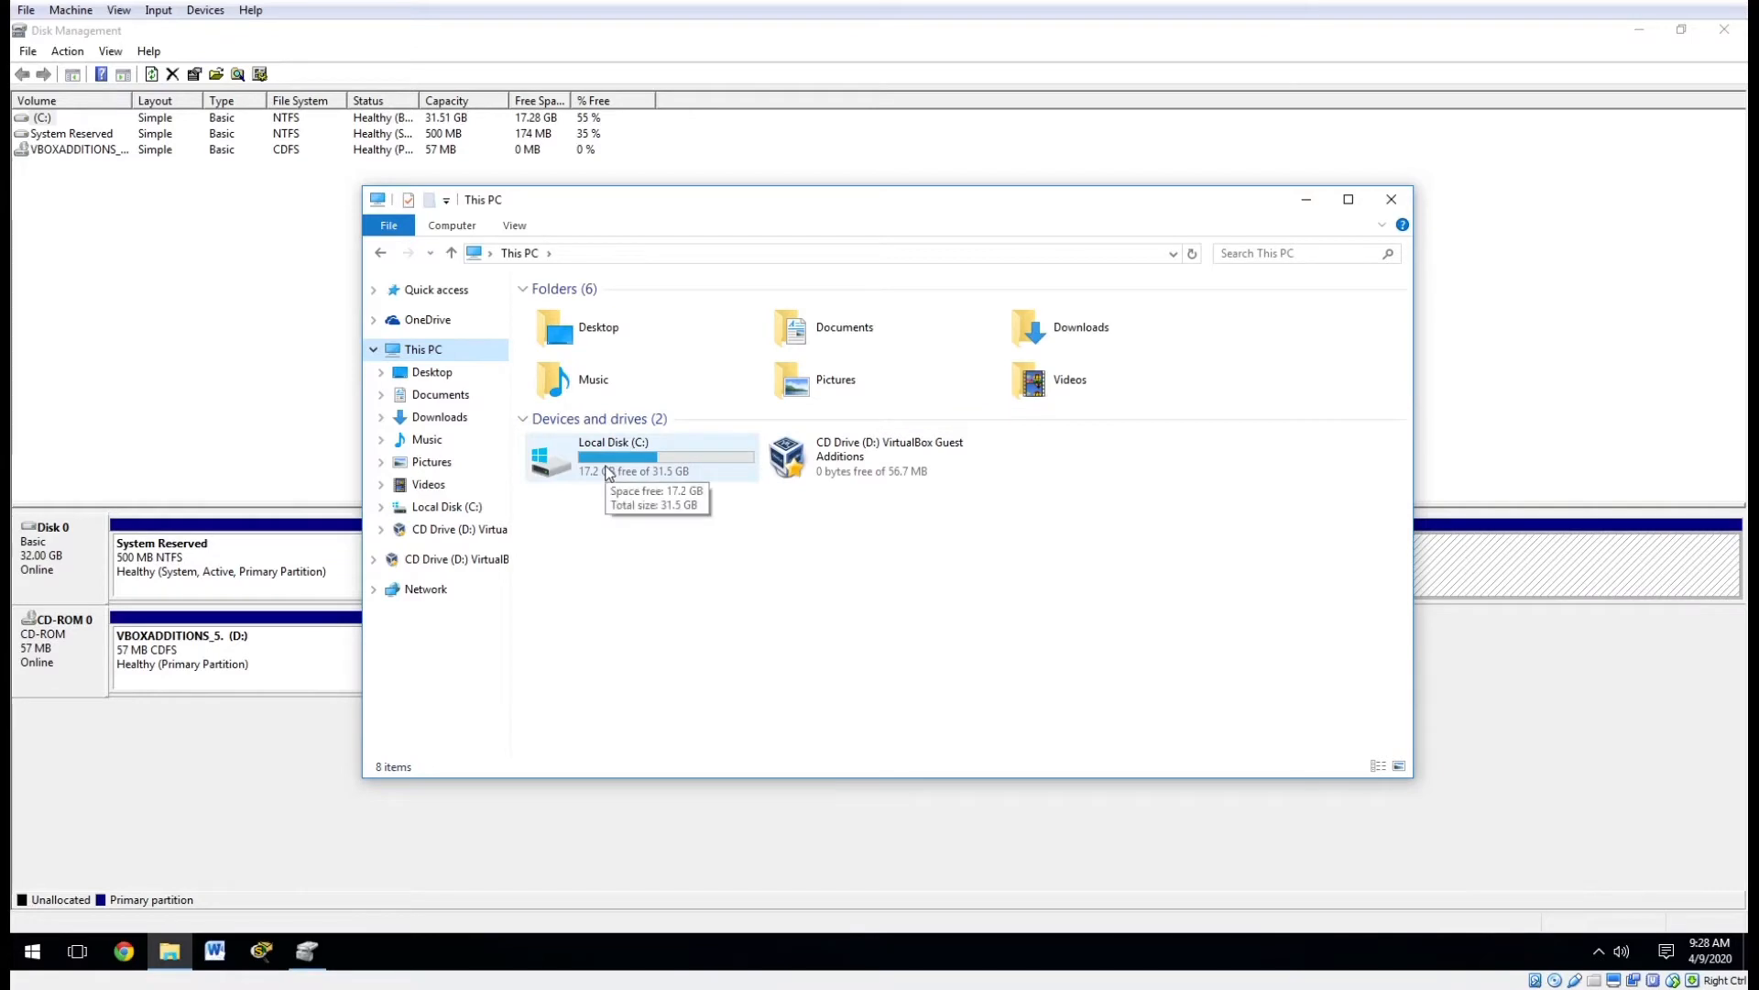
pyautogui.click(1527, 649)
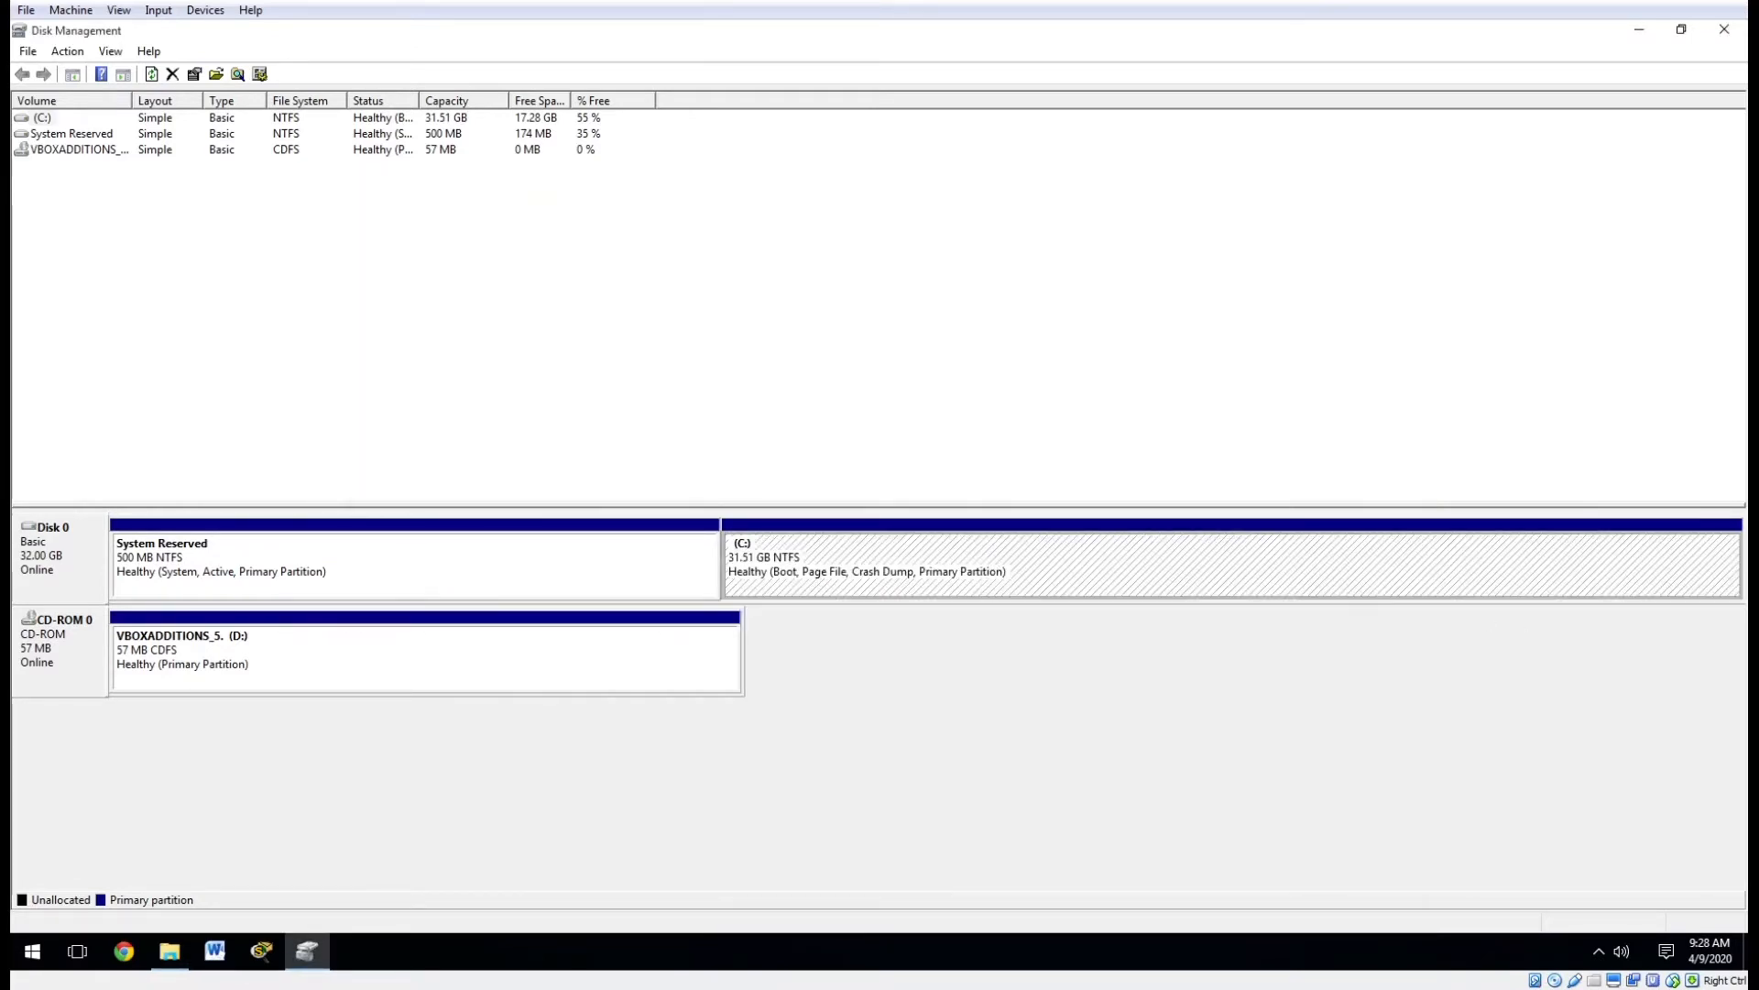
pyautogui.click(222, 542)
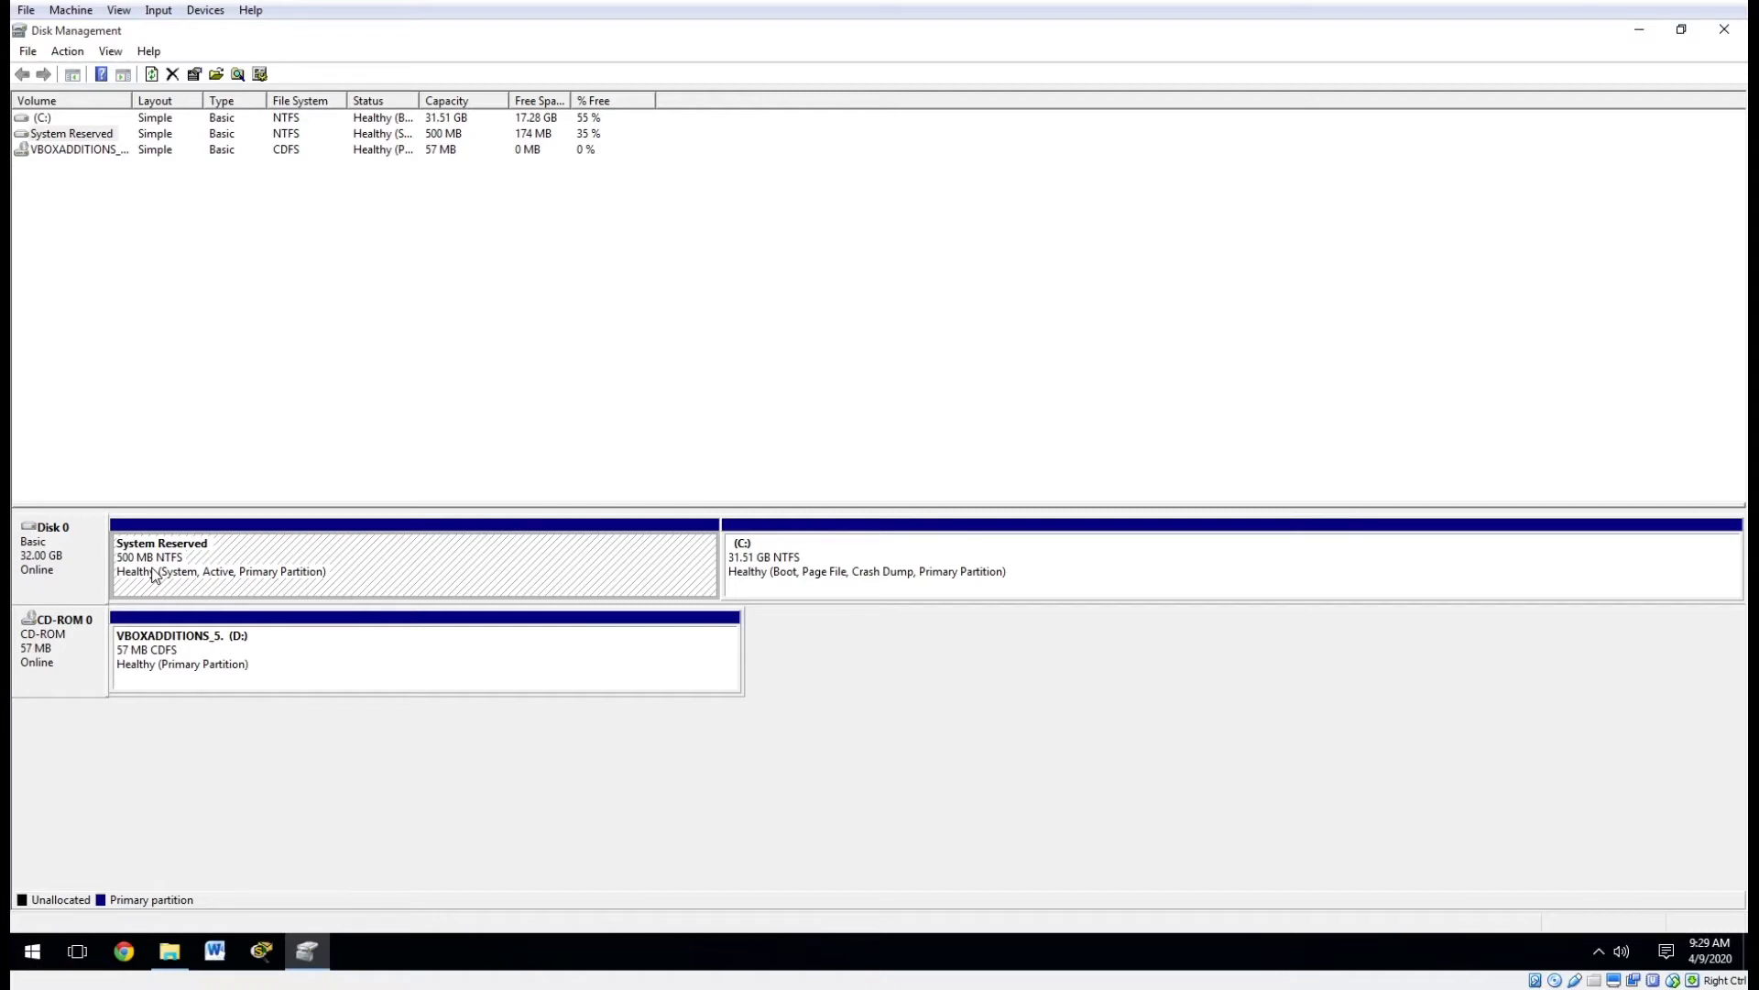
pyautogui.click(99, 561)
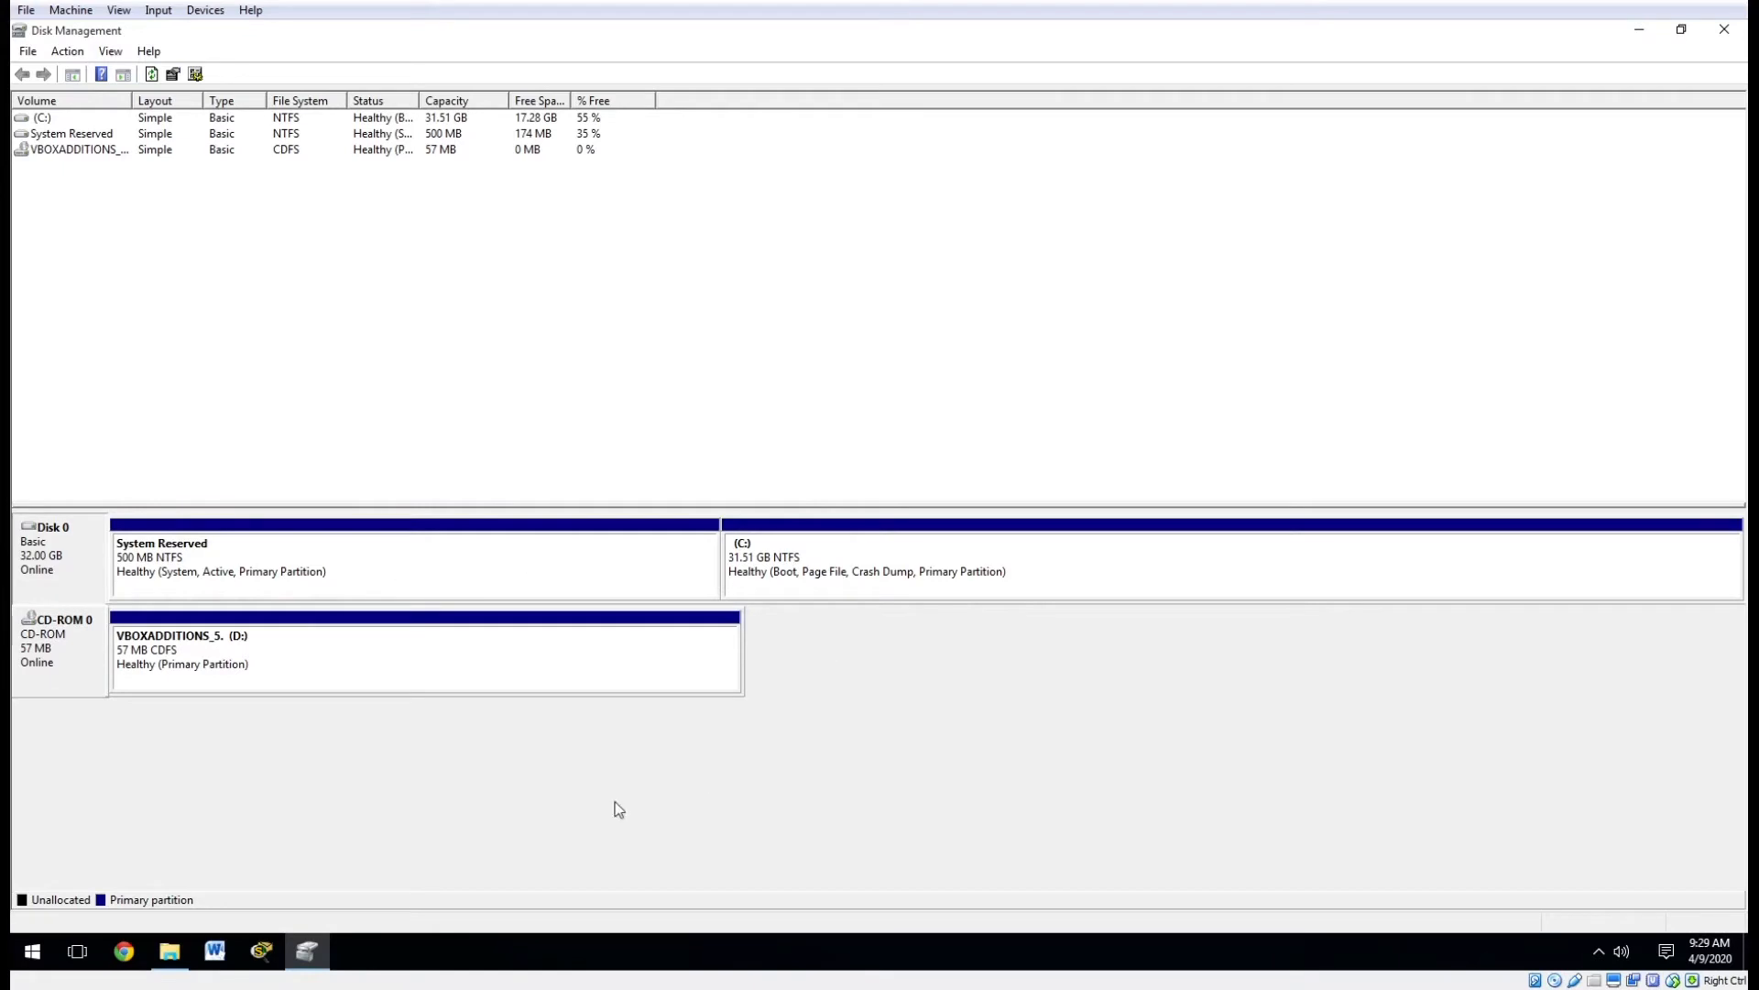
# Step: Shrink the C: volume on Disk 0 by 10000 MB
pyautogui.click(757, 568)
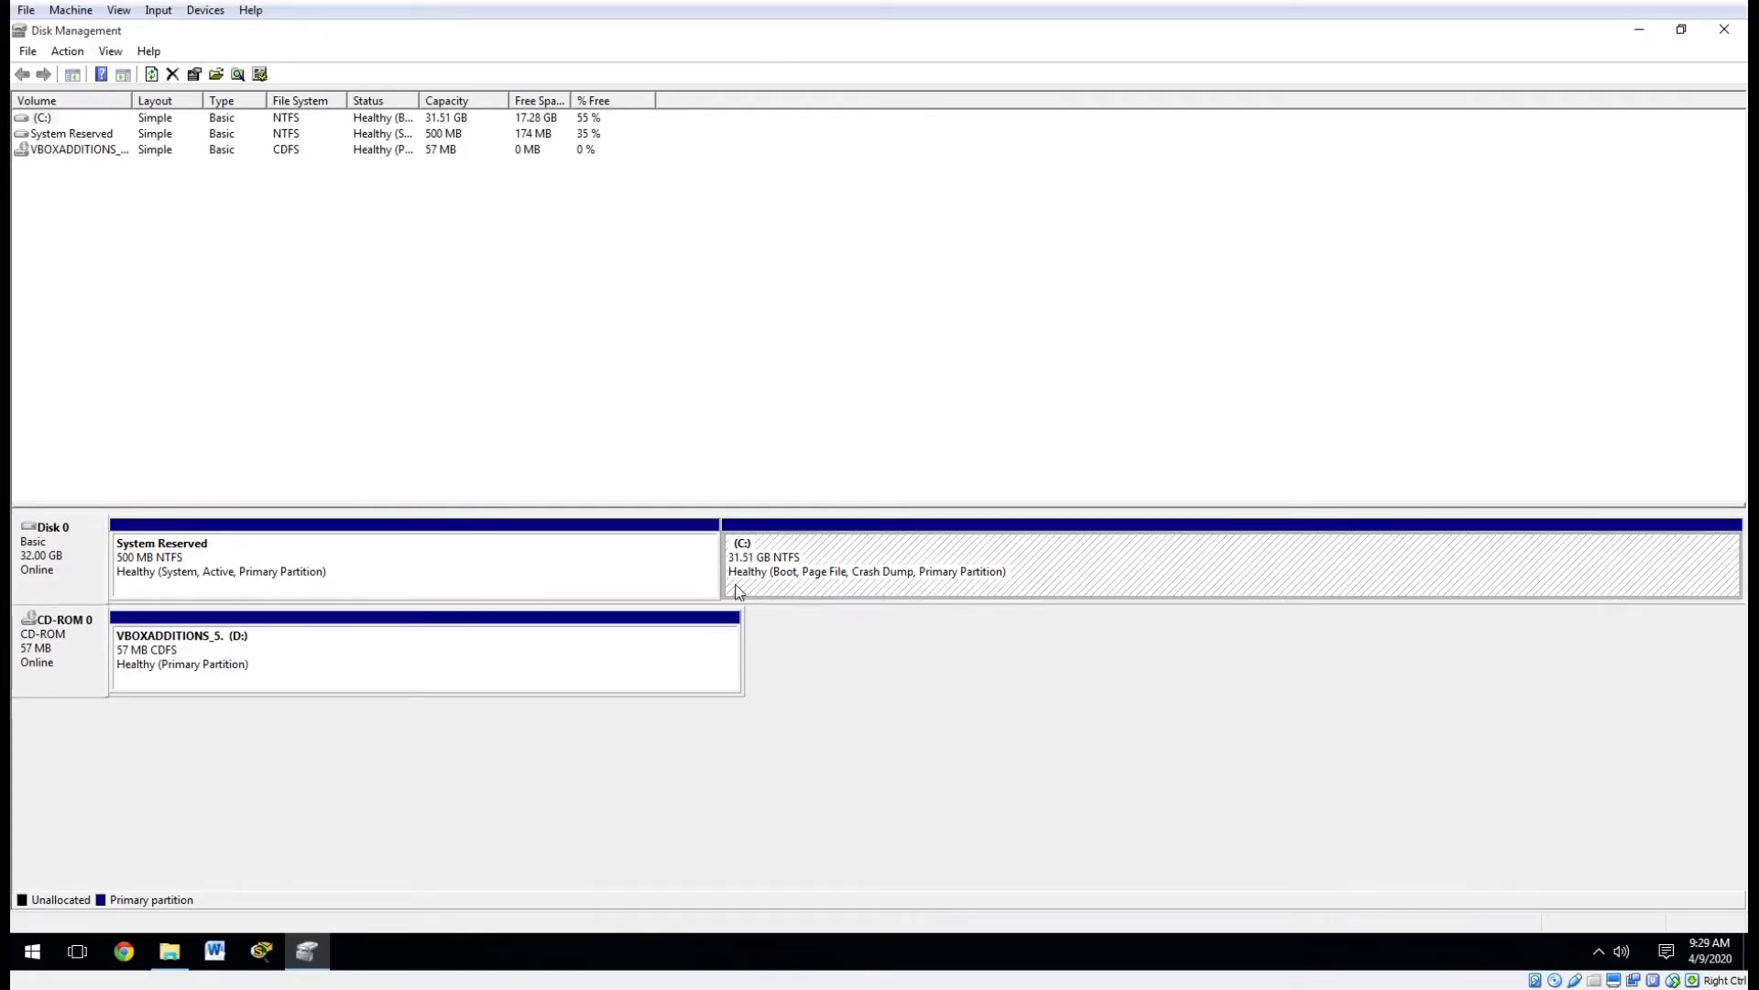
pyautogui.rightClick(768, 576)
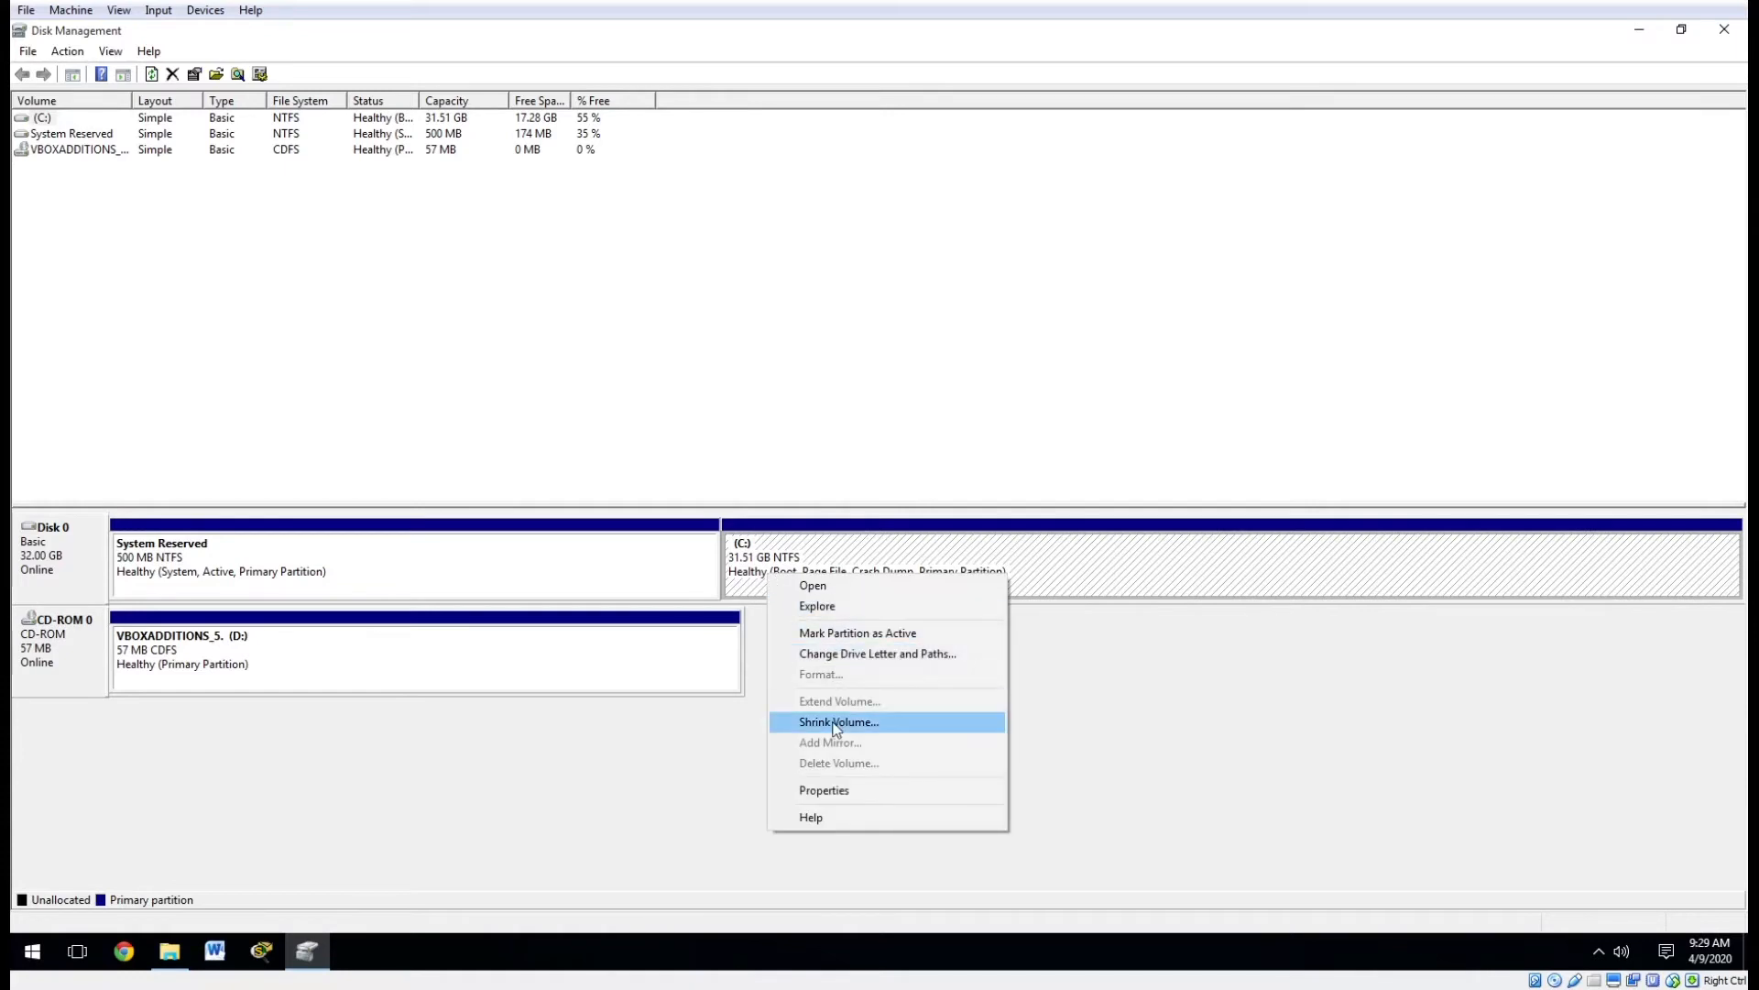
pyautogui.click(1112, 672)
pyautogui.click(768, 554)
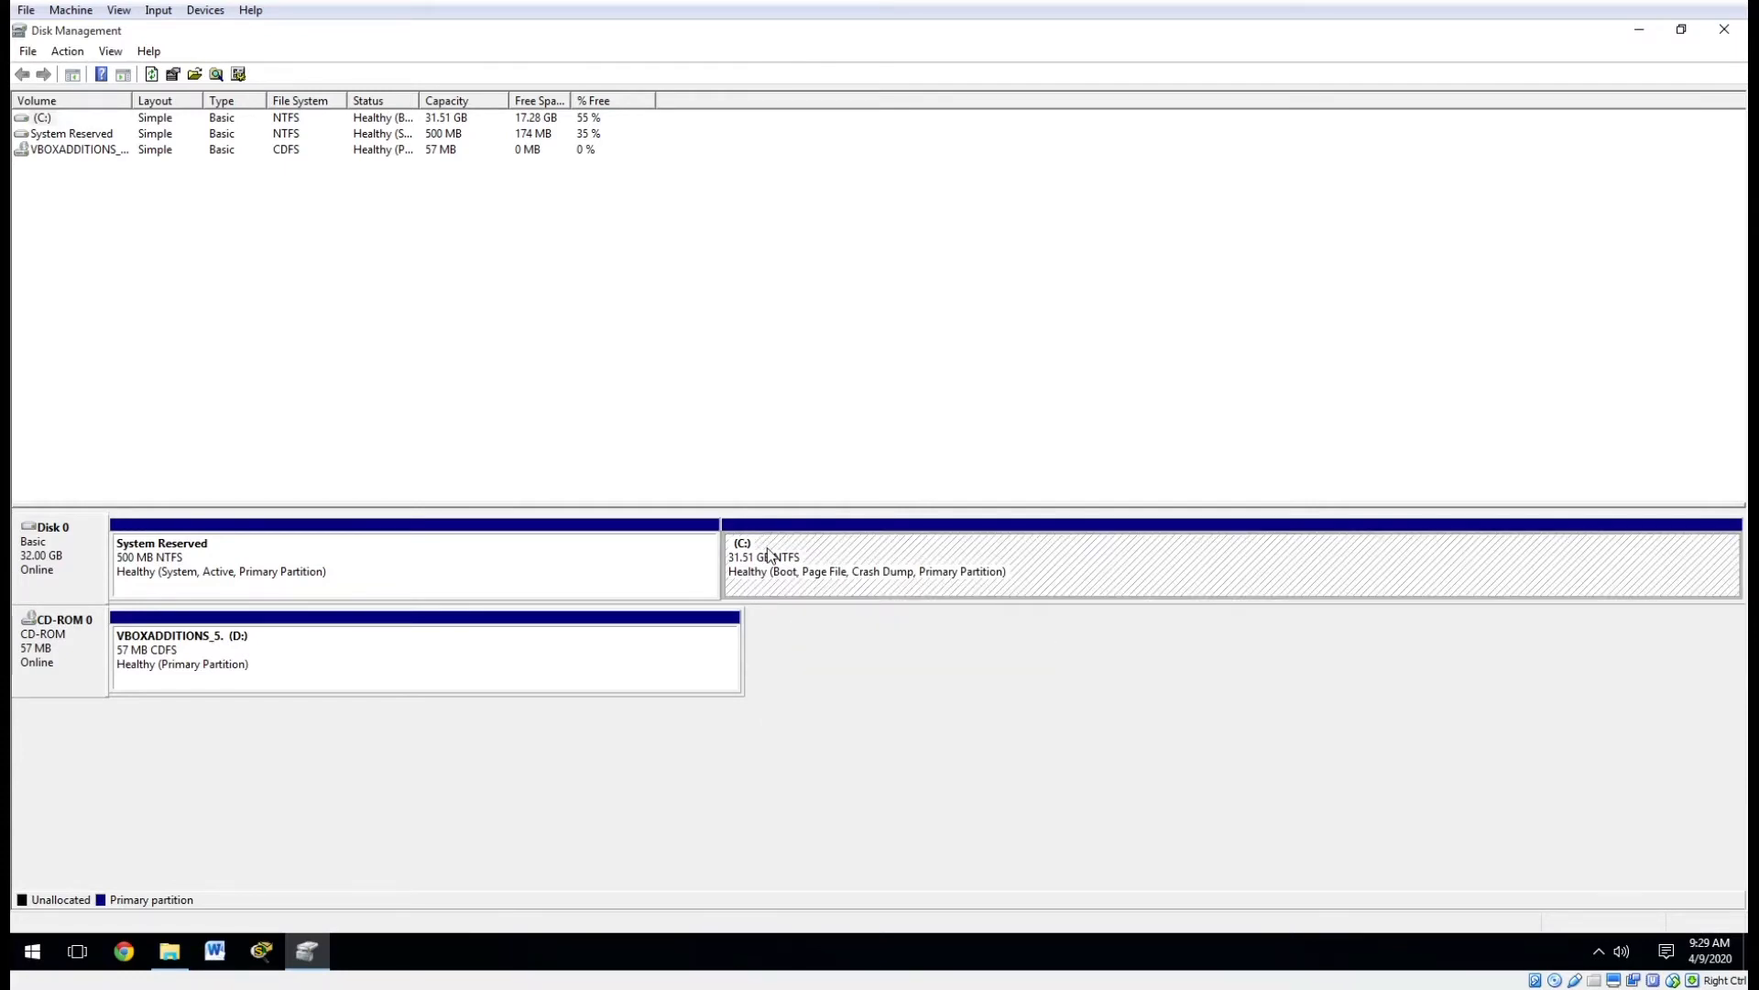
pyautogui.rightClick(803, 555)
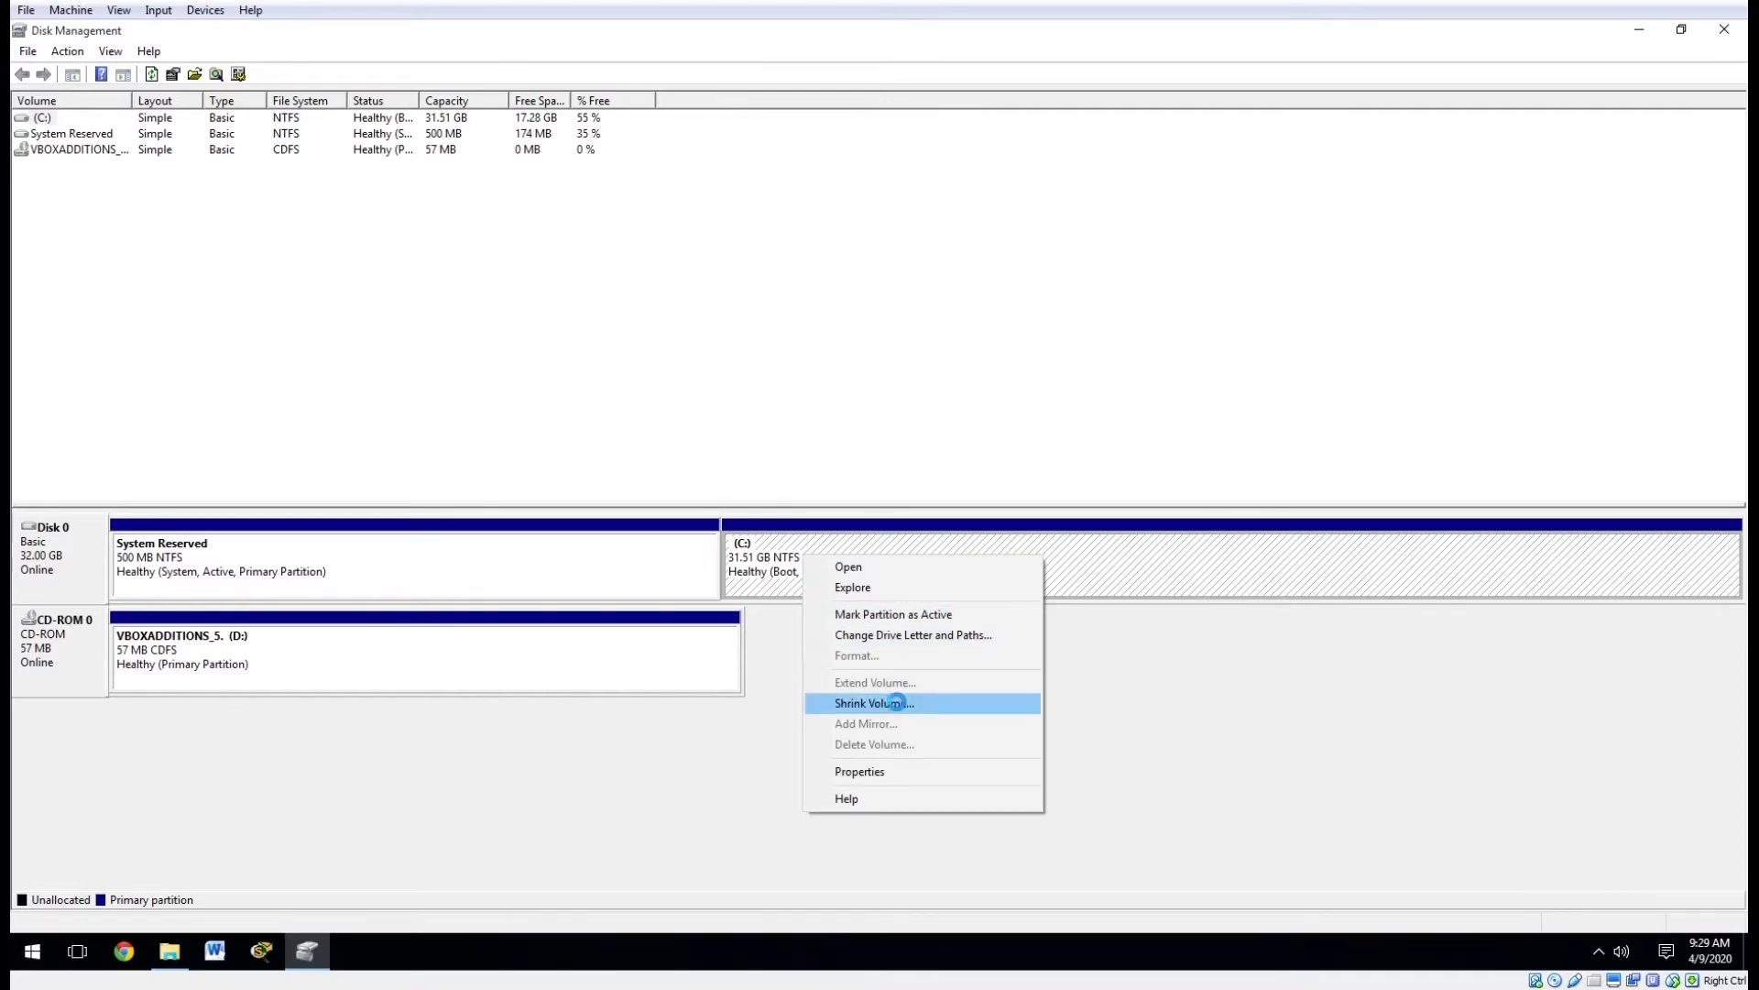
pyautogui.click(898, 702)
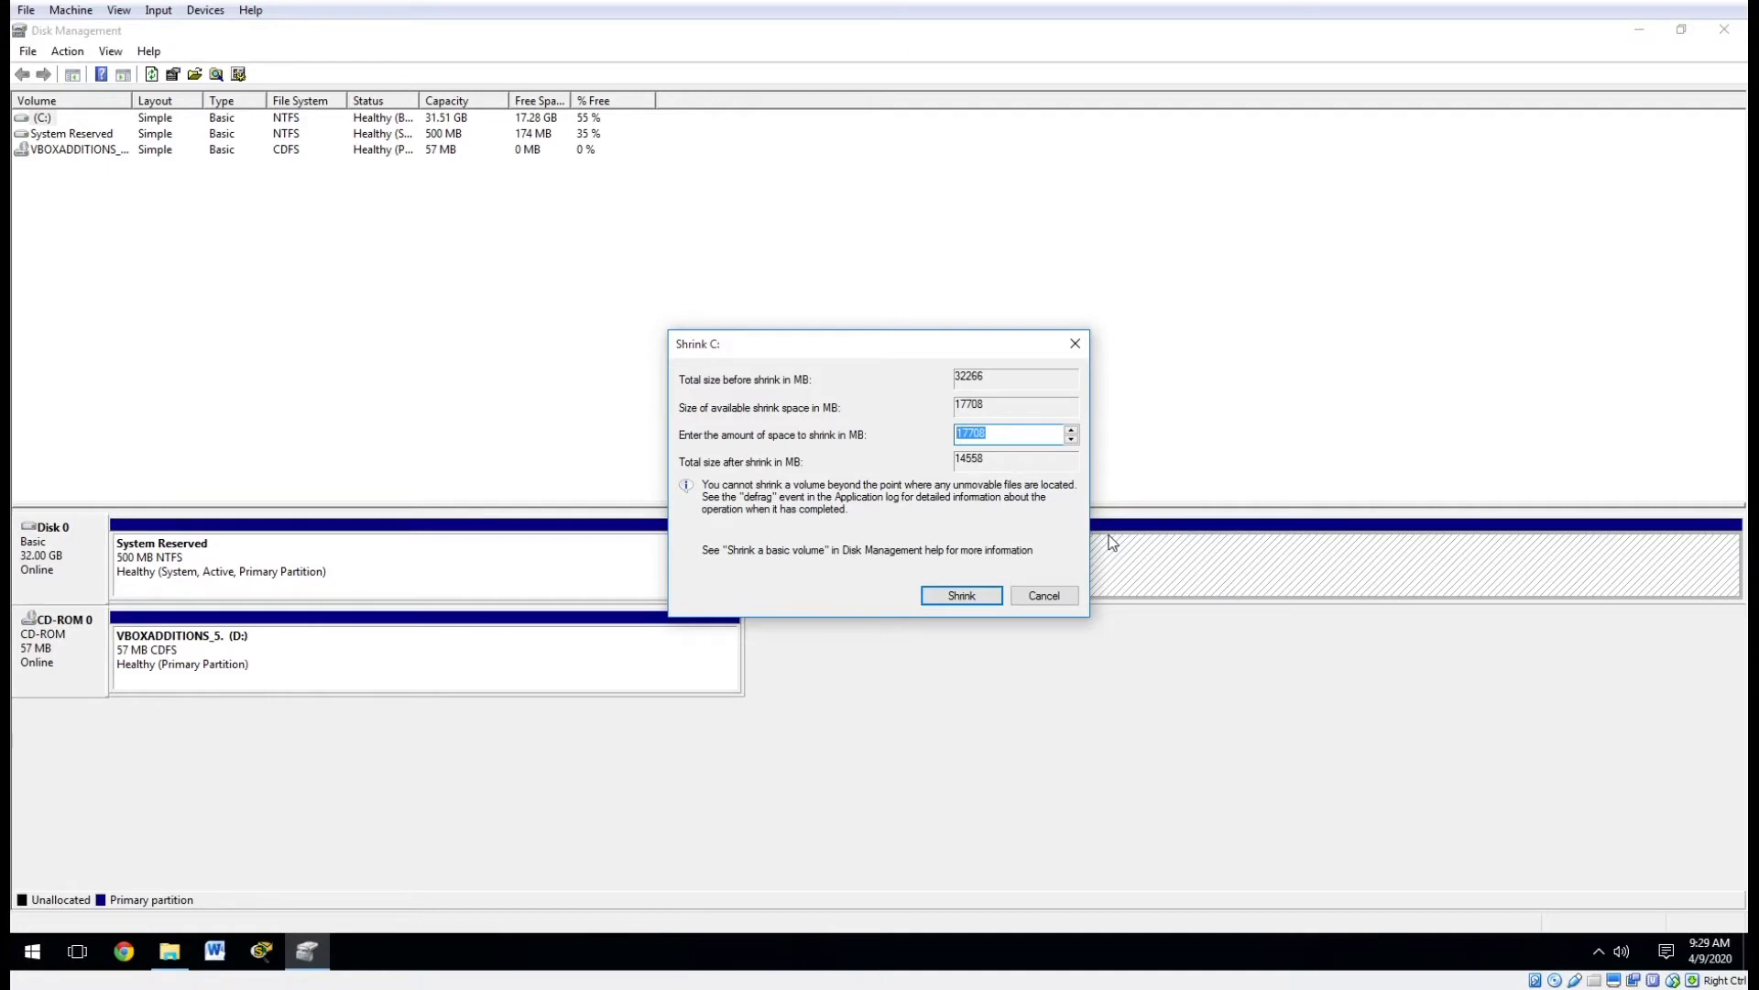
pyautogui.write('10000')
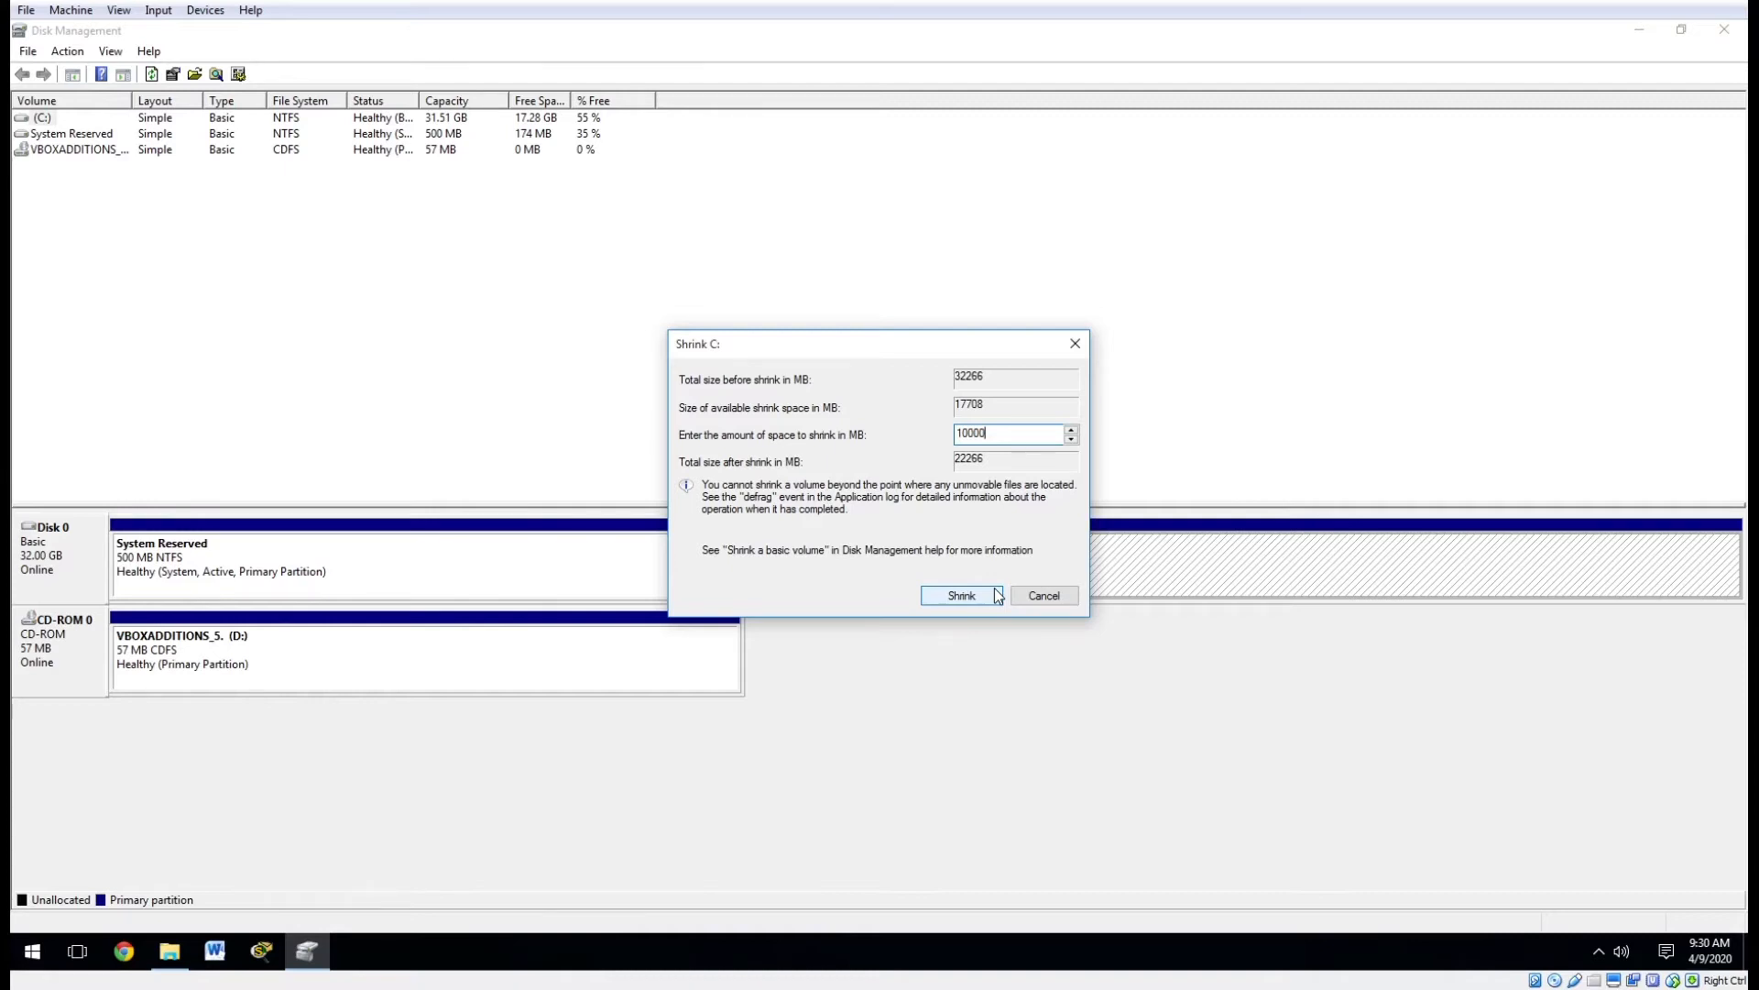
pyautogui.click(961, 595)
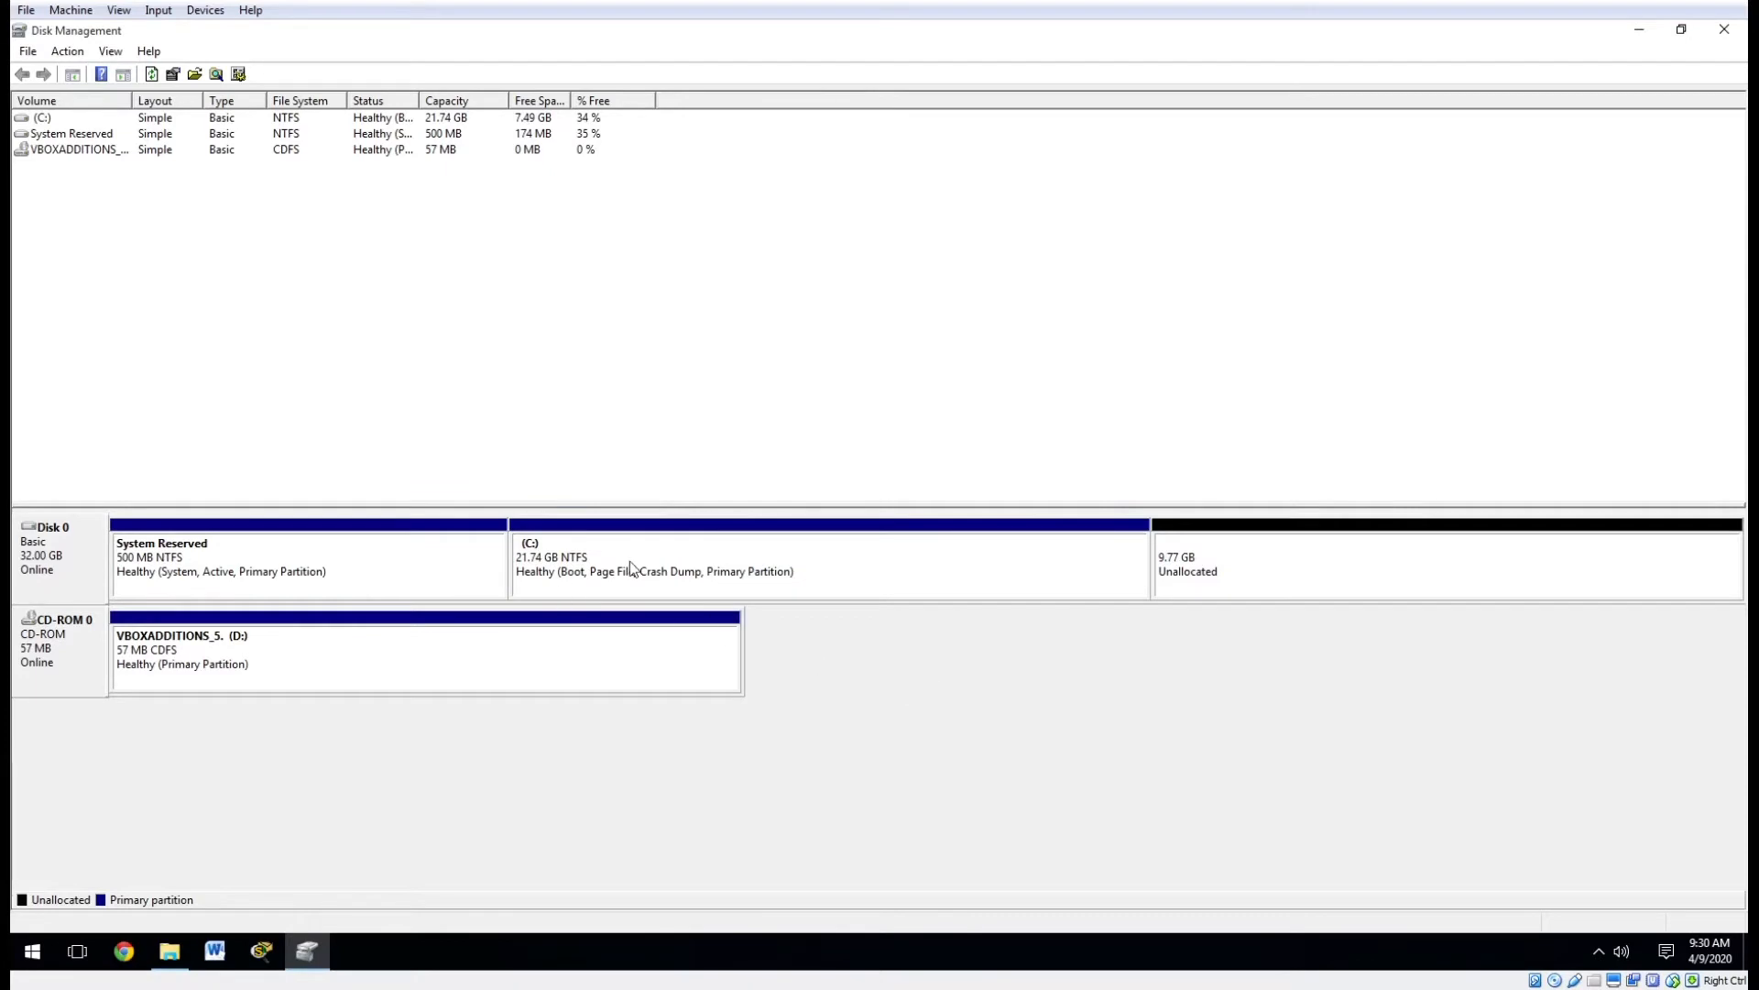
# Step: Inspect Disk 0's partitions and unallocated space, and check the C: drive's capacity under This PC in File Explorer
pyautogui.click(272, 556)
pyautogui.click(711, 598)
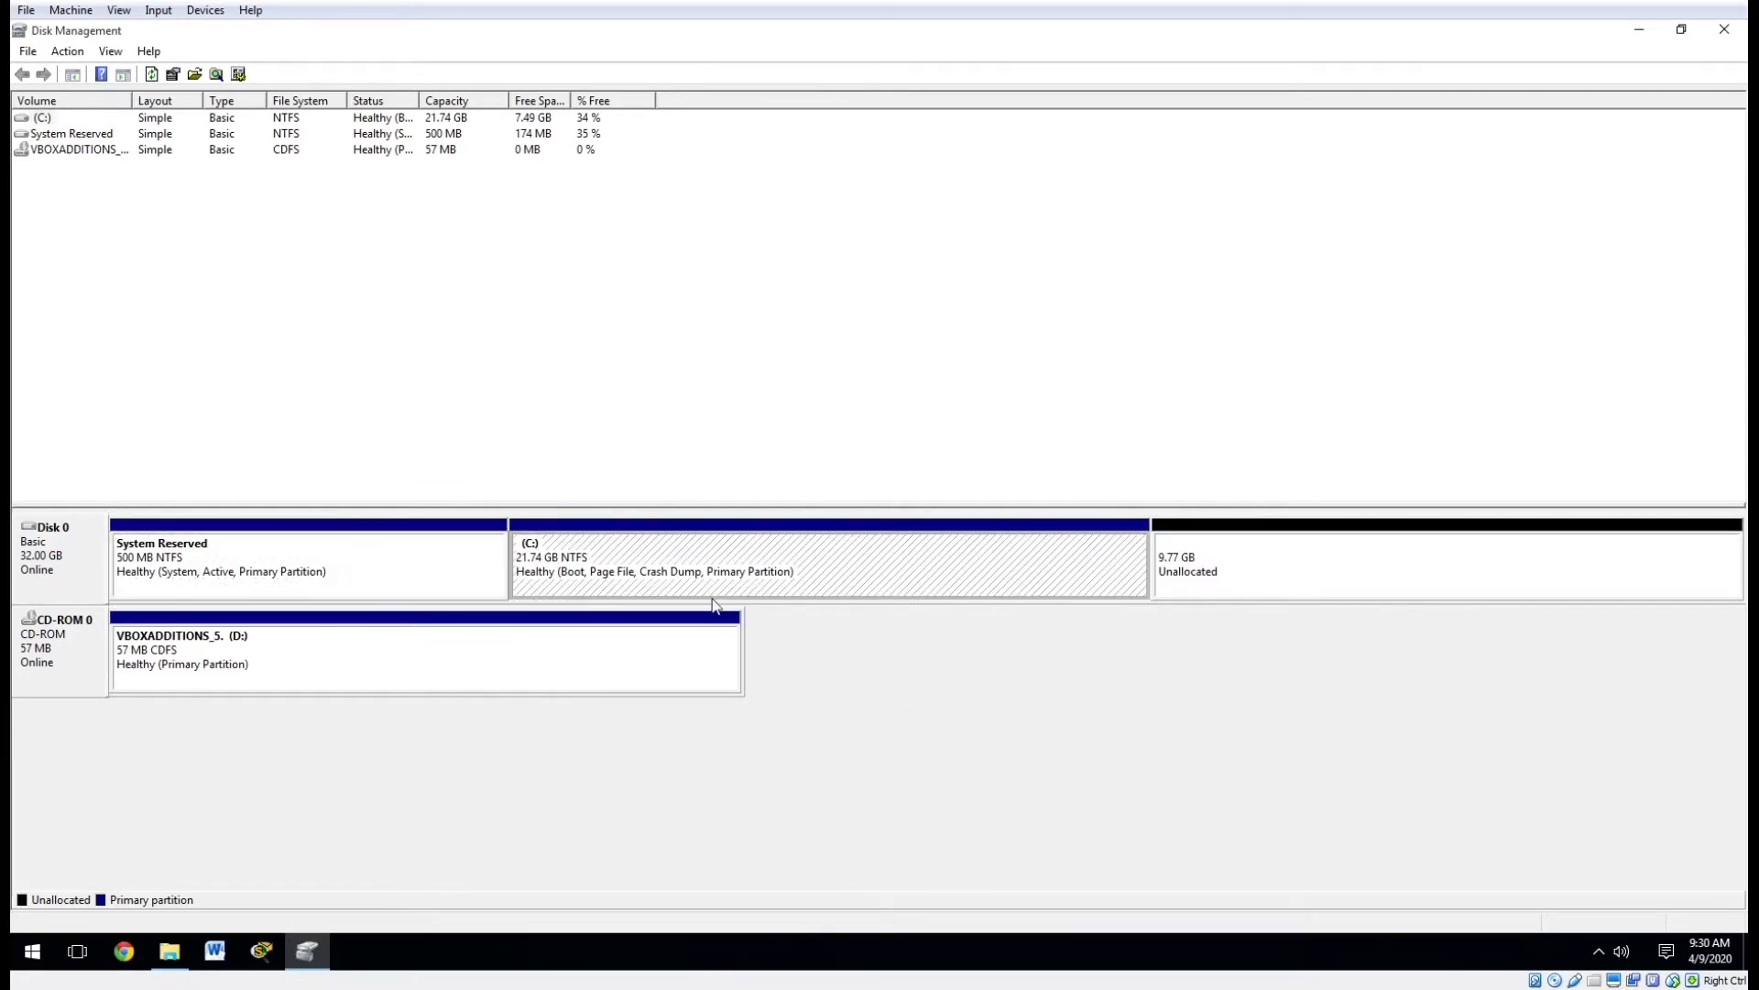
pyautogui.click(1210, 592)
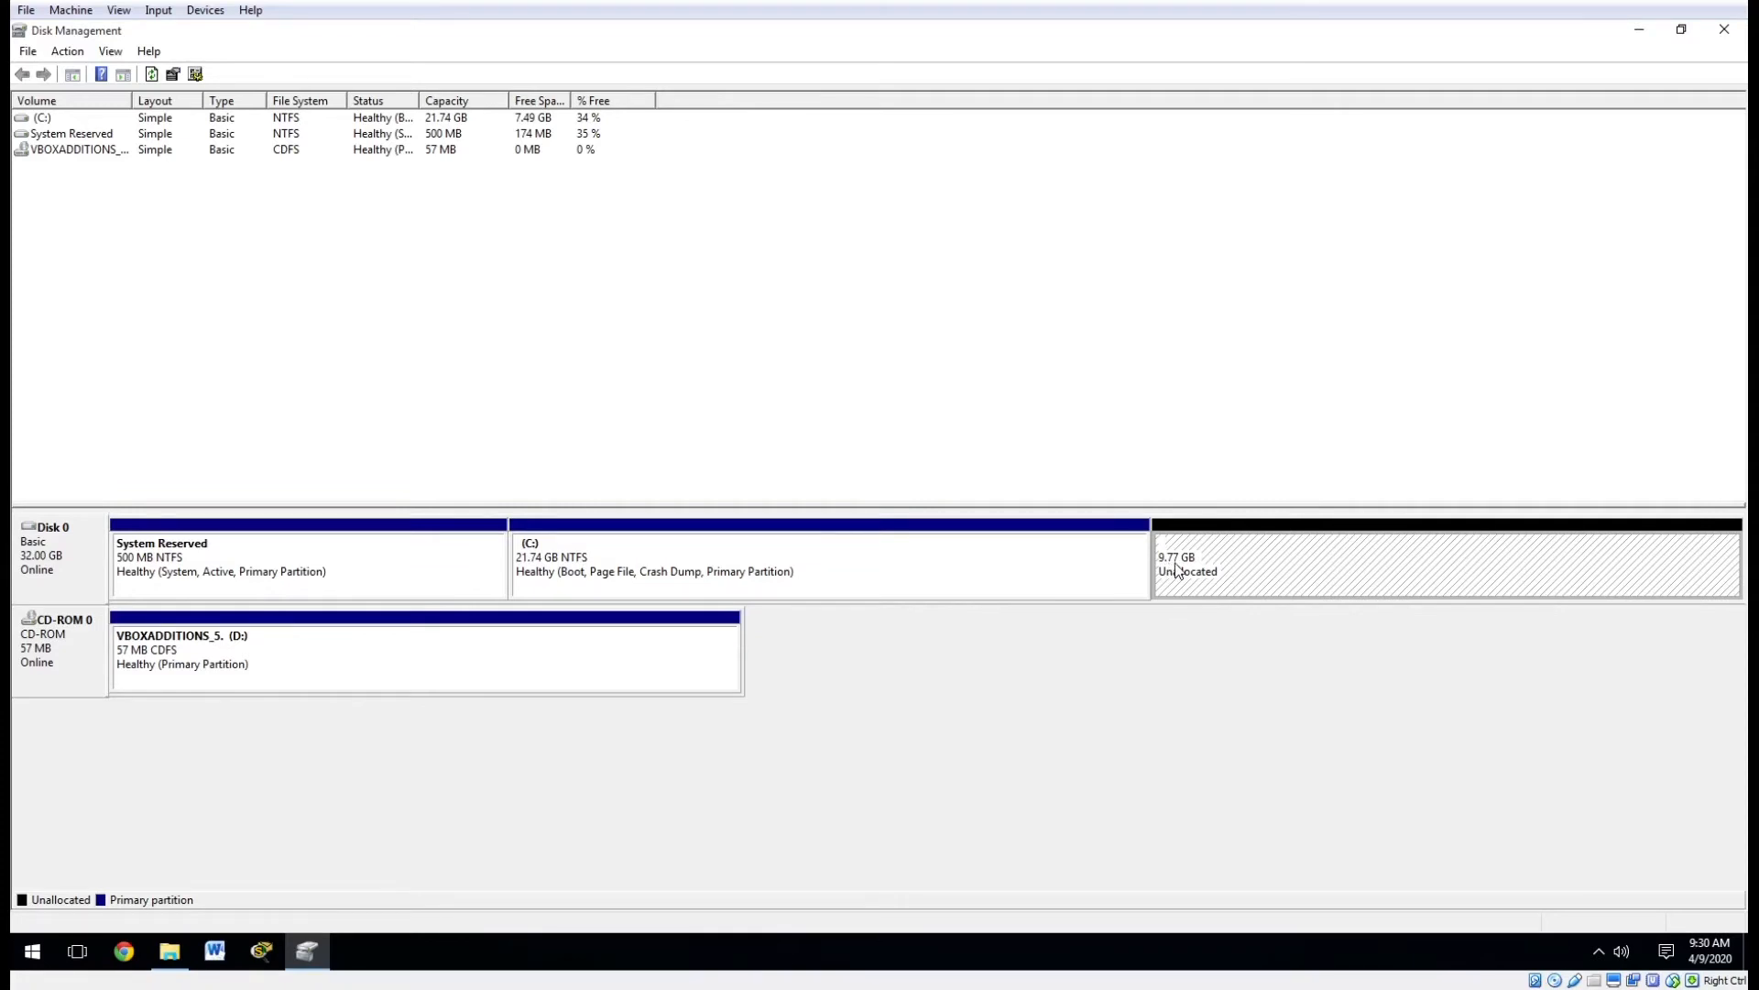
pyautogui.click(182, 942)
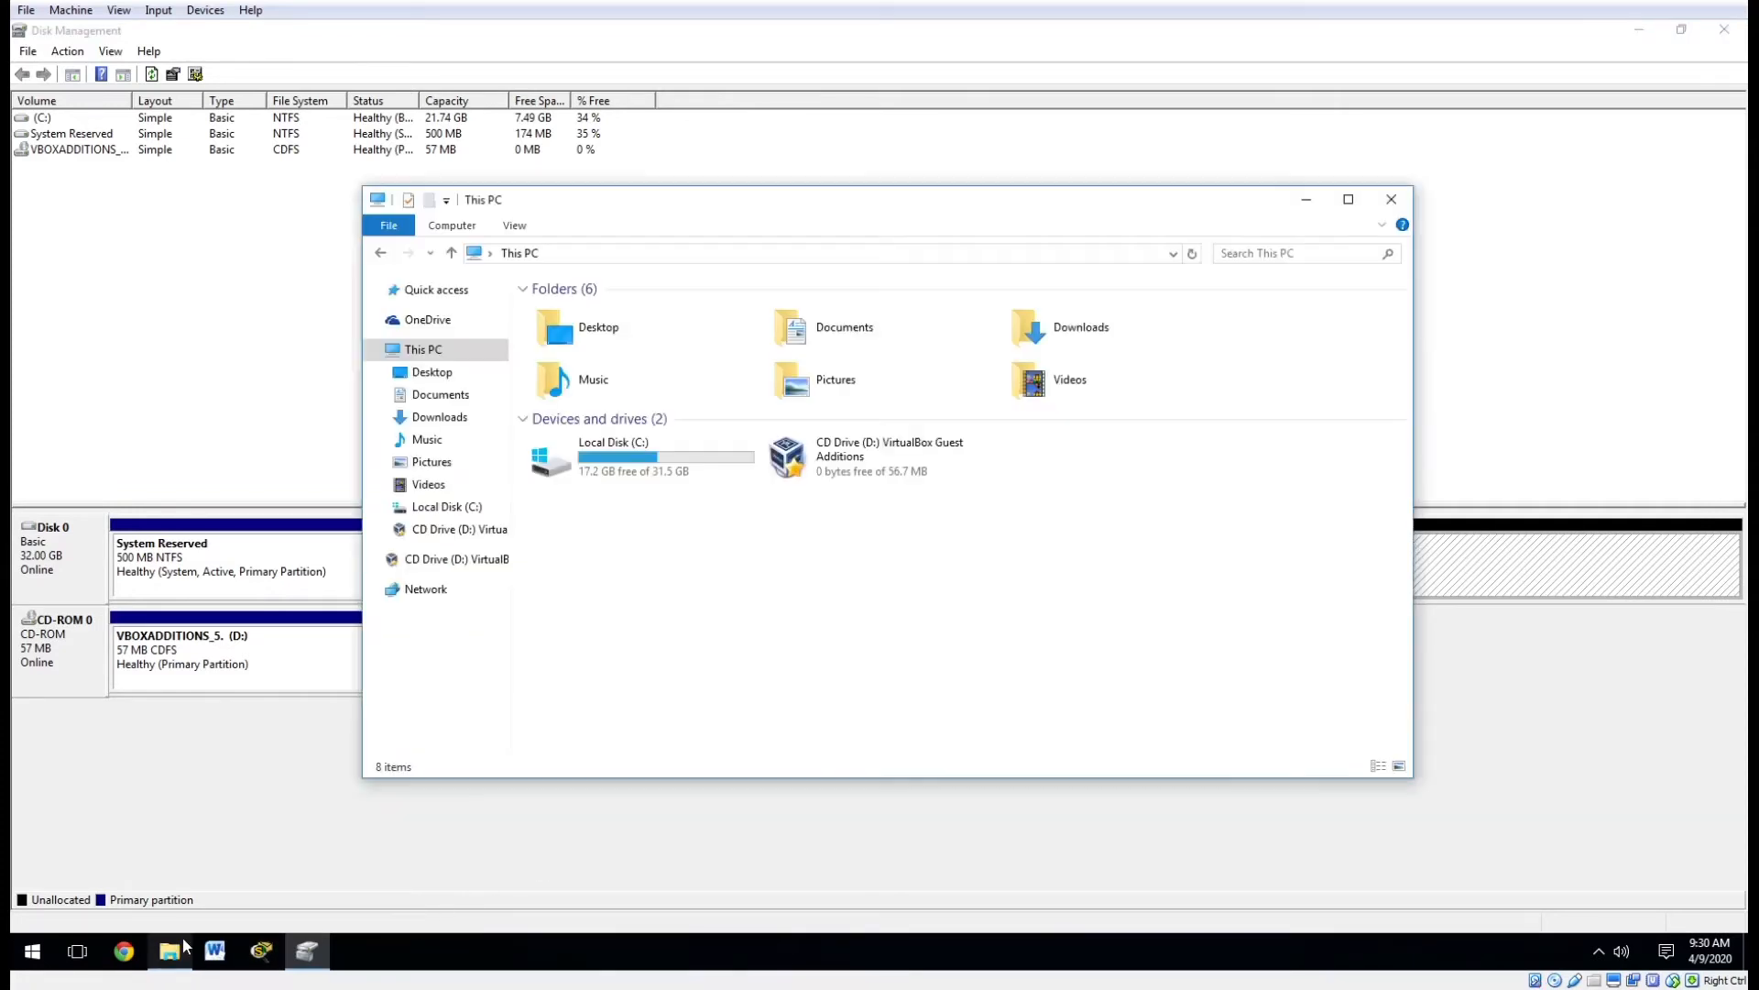
pyautogui.moveTo(677, 212); pyautogui.dragTo(830, 139)
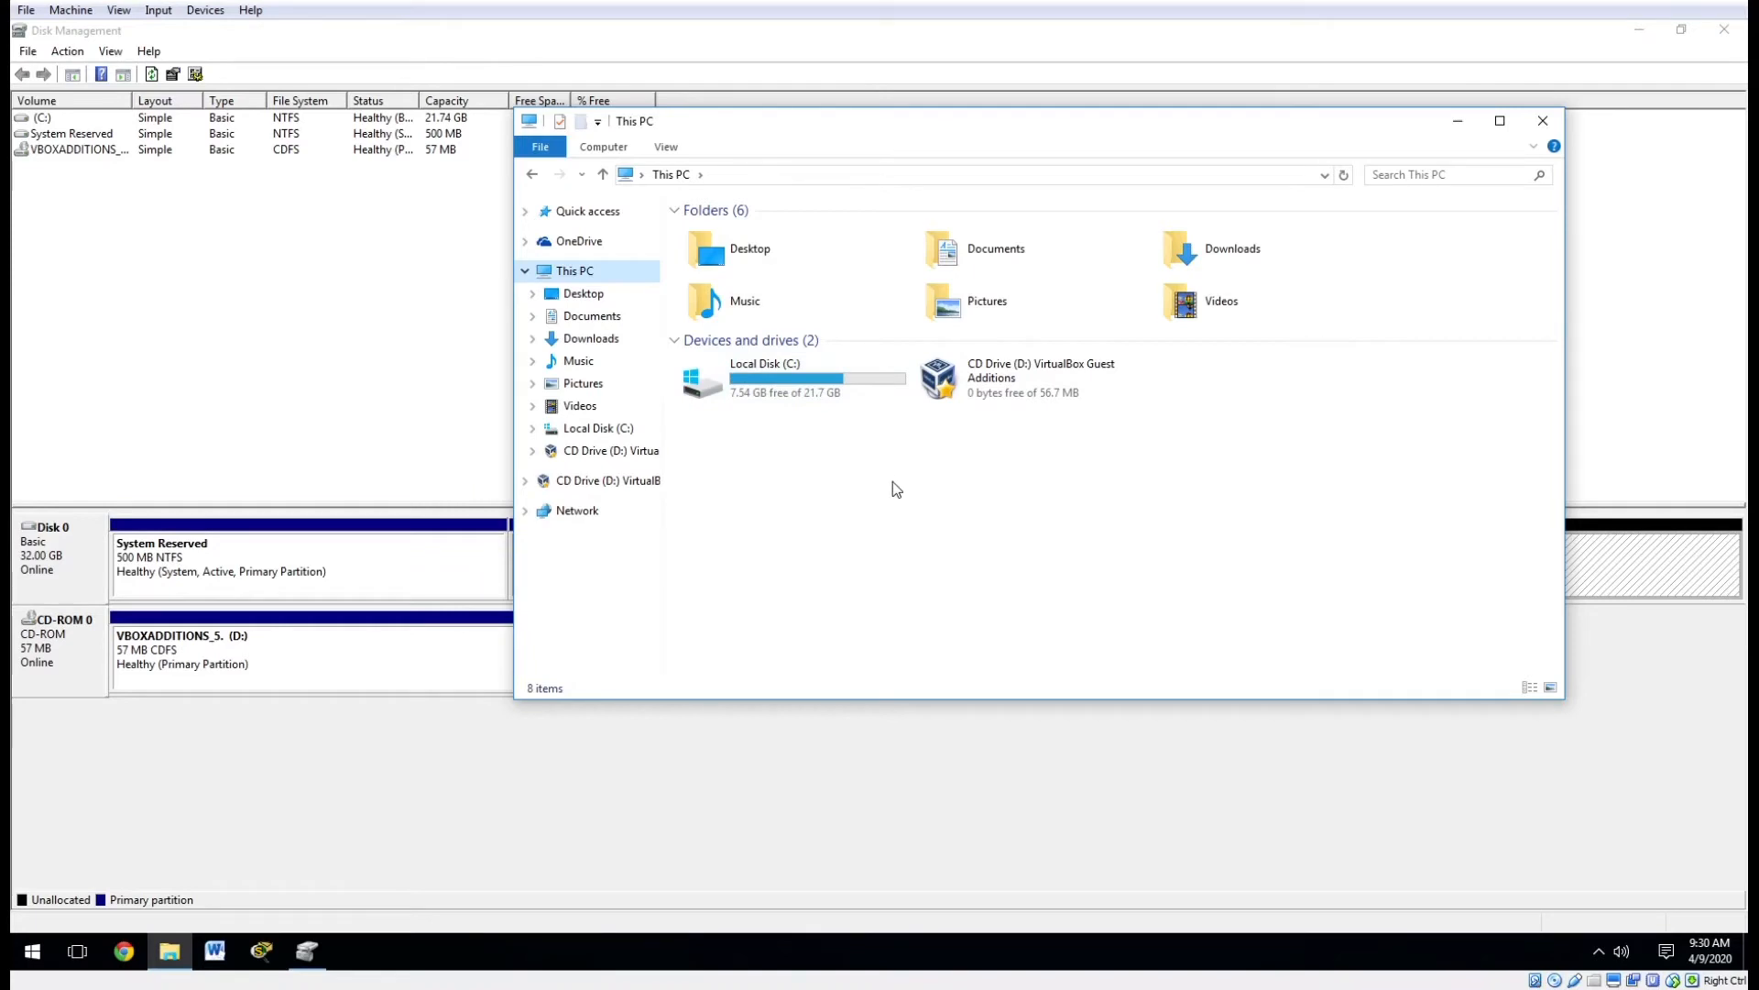
pyautogui.click(909, 784)
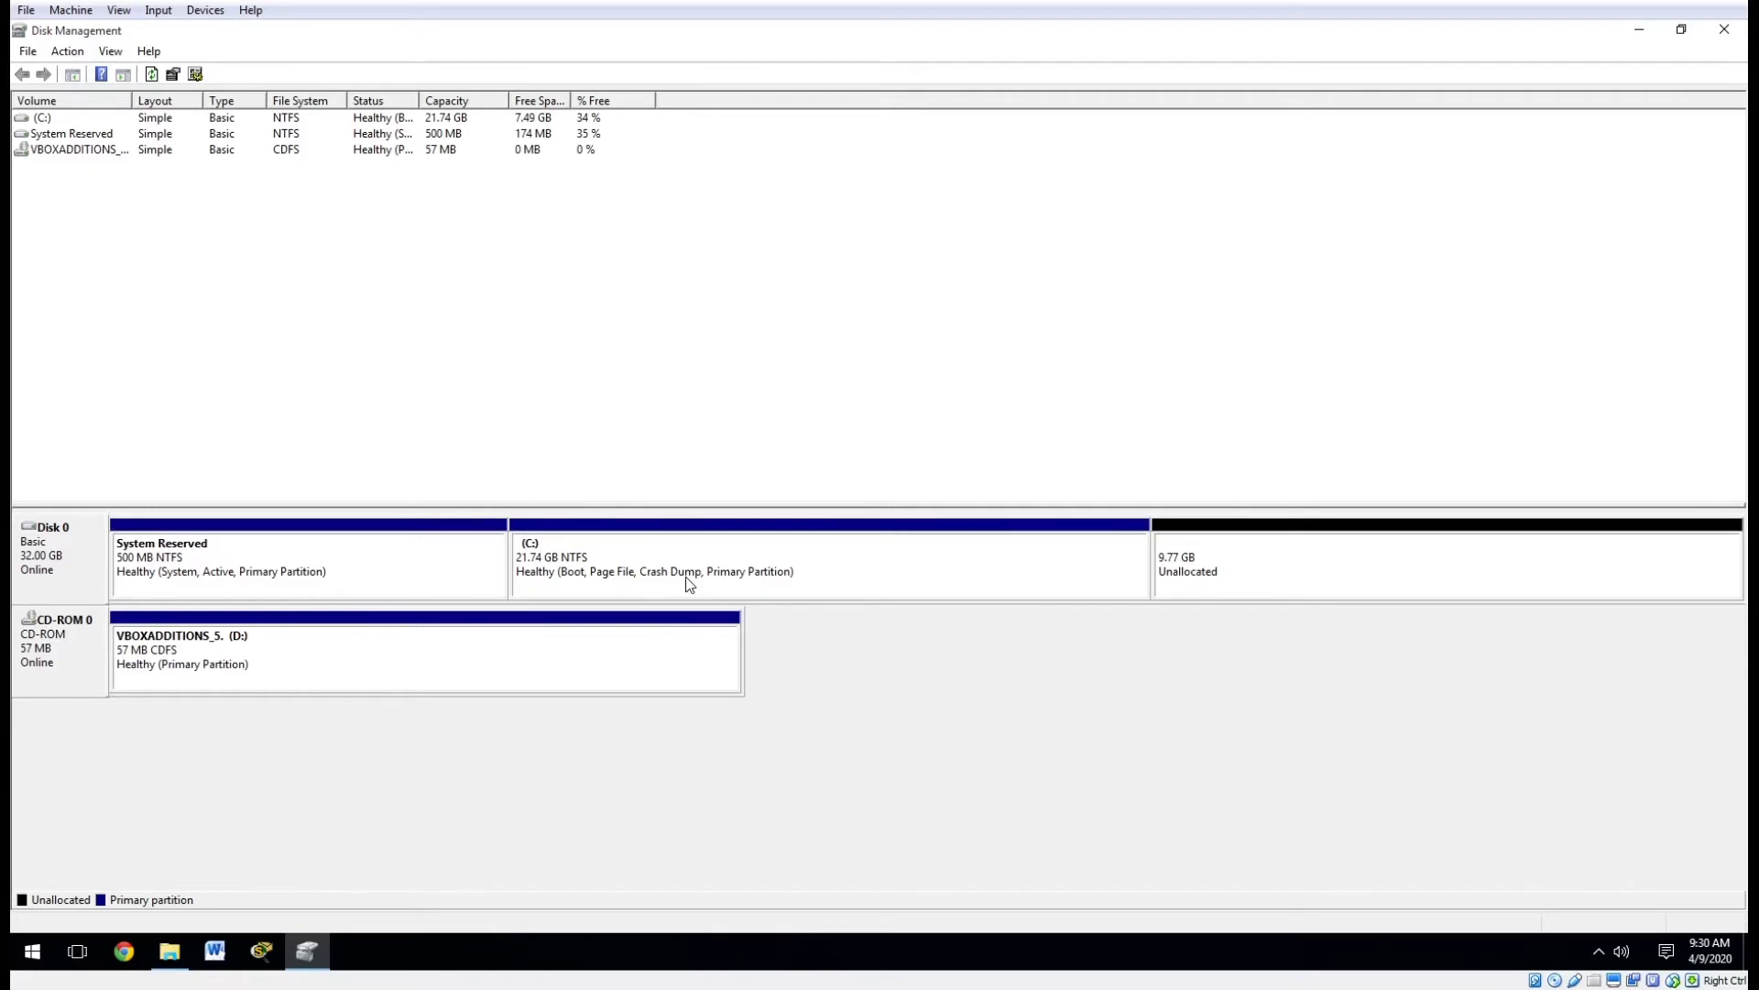
# Step: Start a new simple volume in Disk 0's unallocated space, using the maximum size of 9999 MB
pyautogui.click(1367, 574)
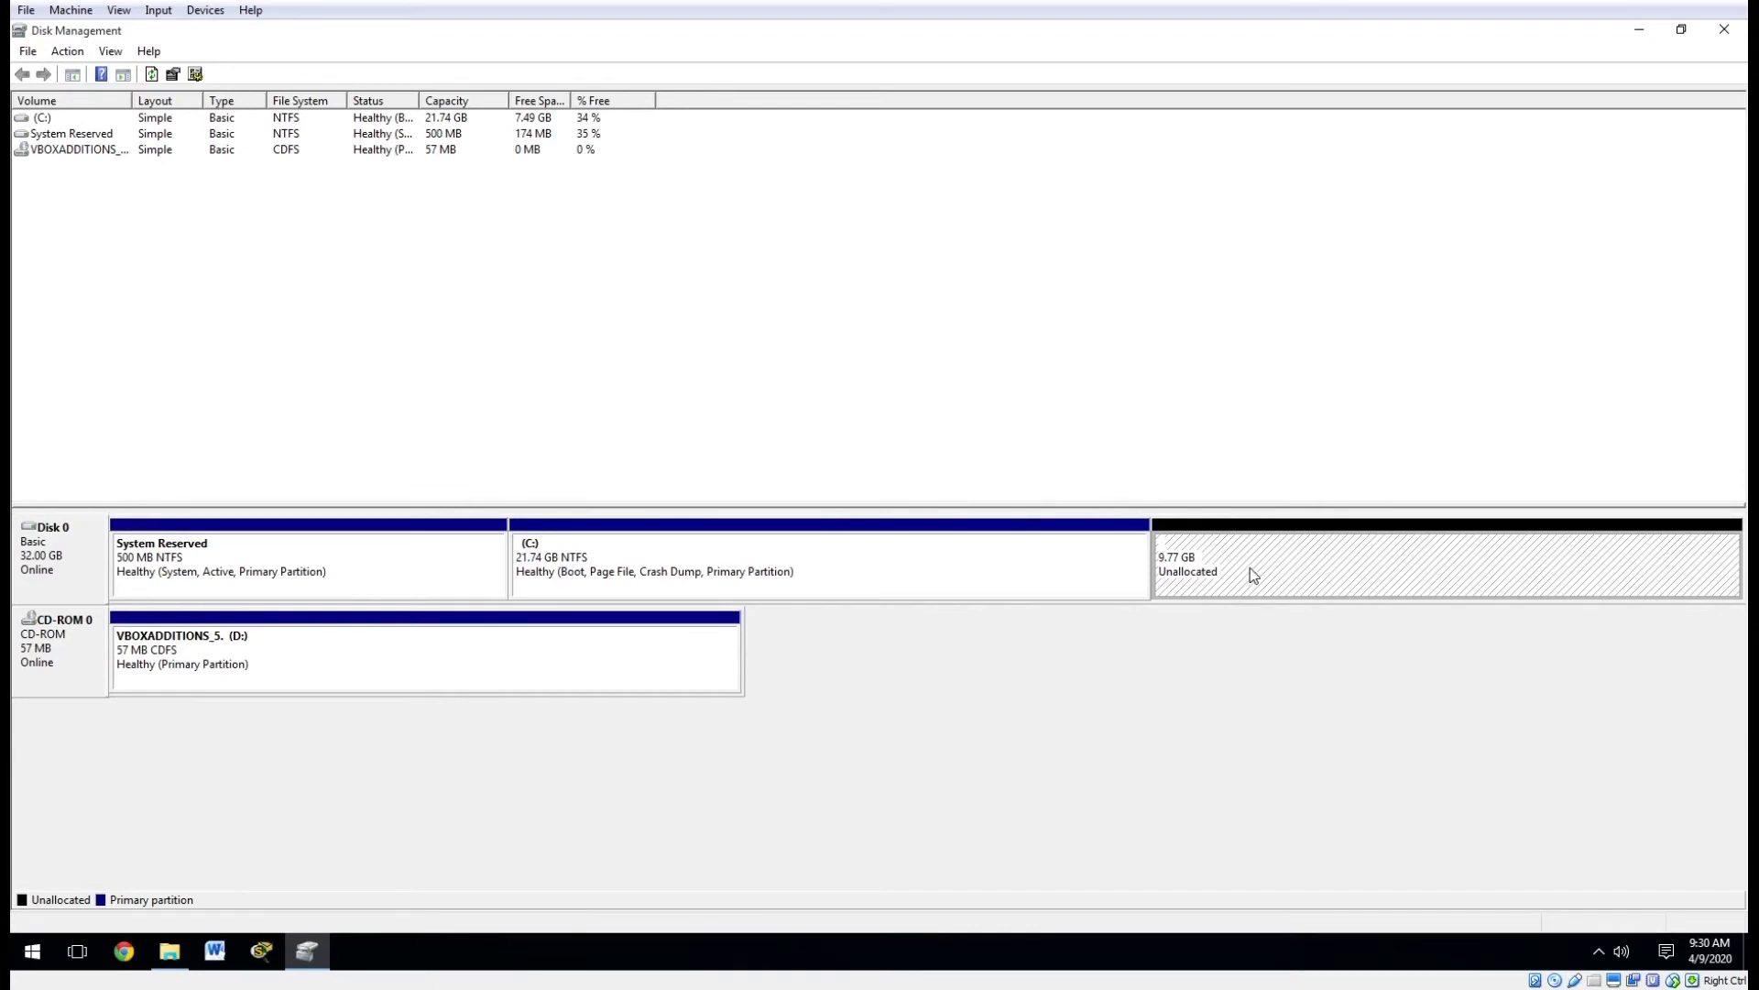
pyautogui.rightClick(1217, 554)
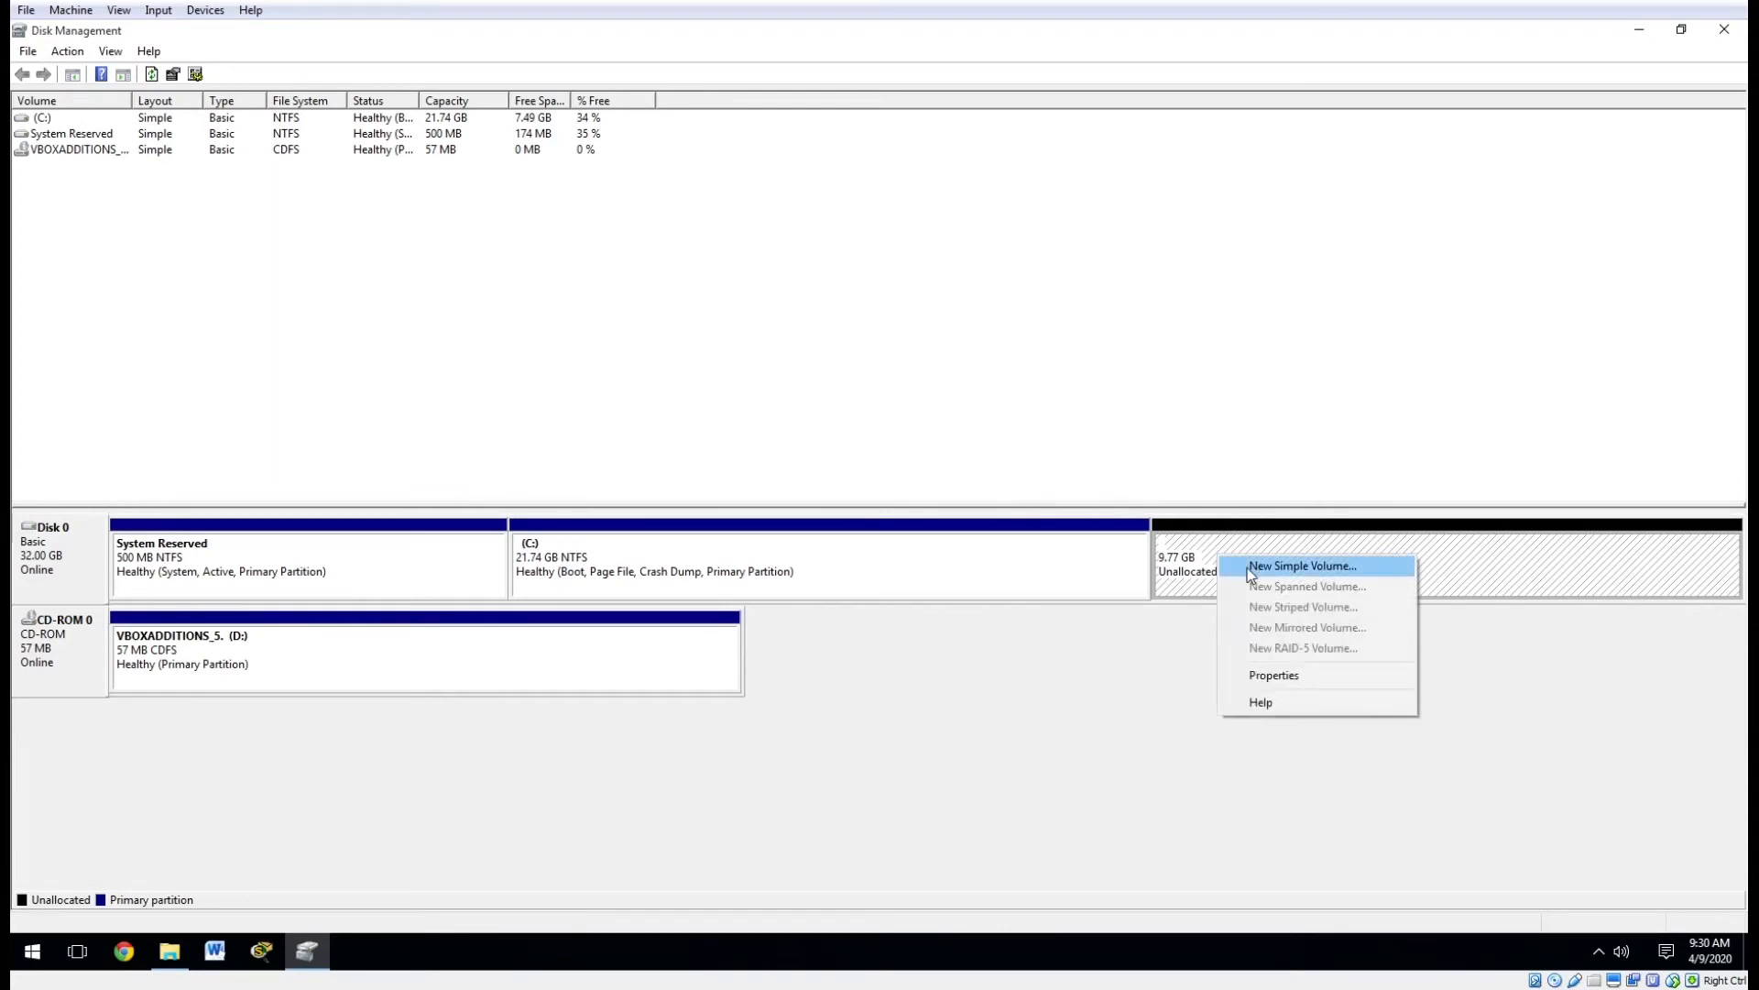
pyautogui.click(1247, 568)
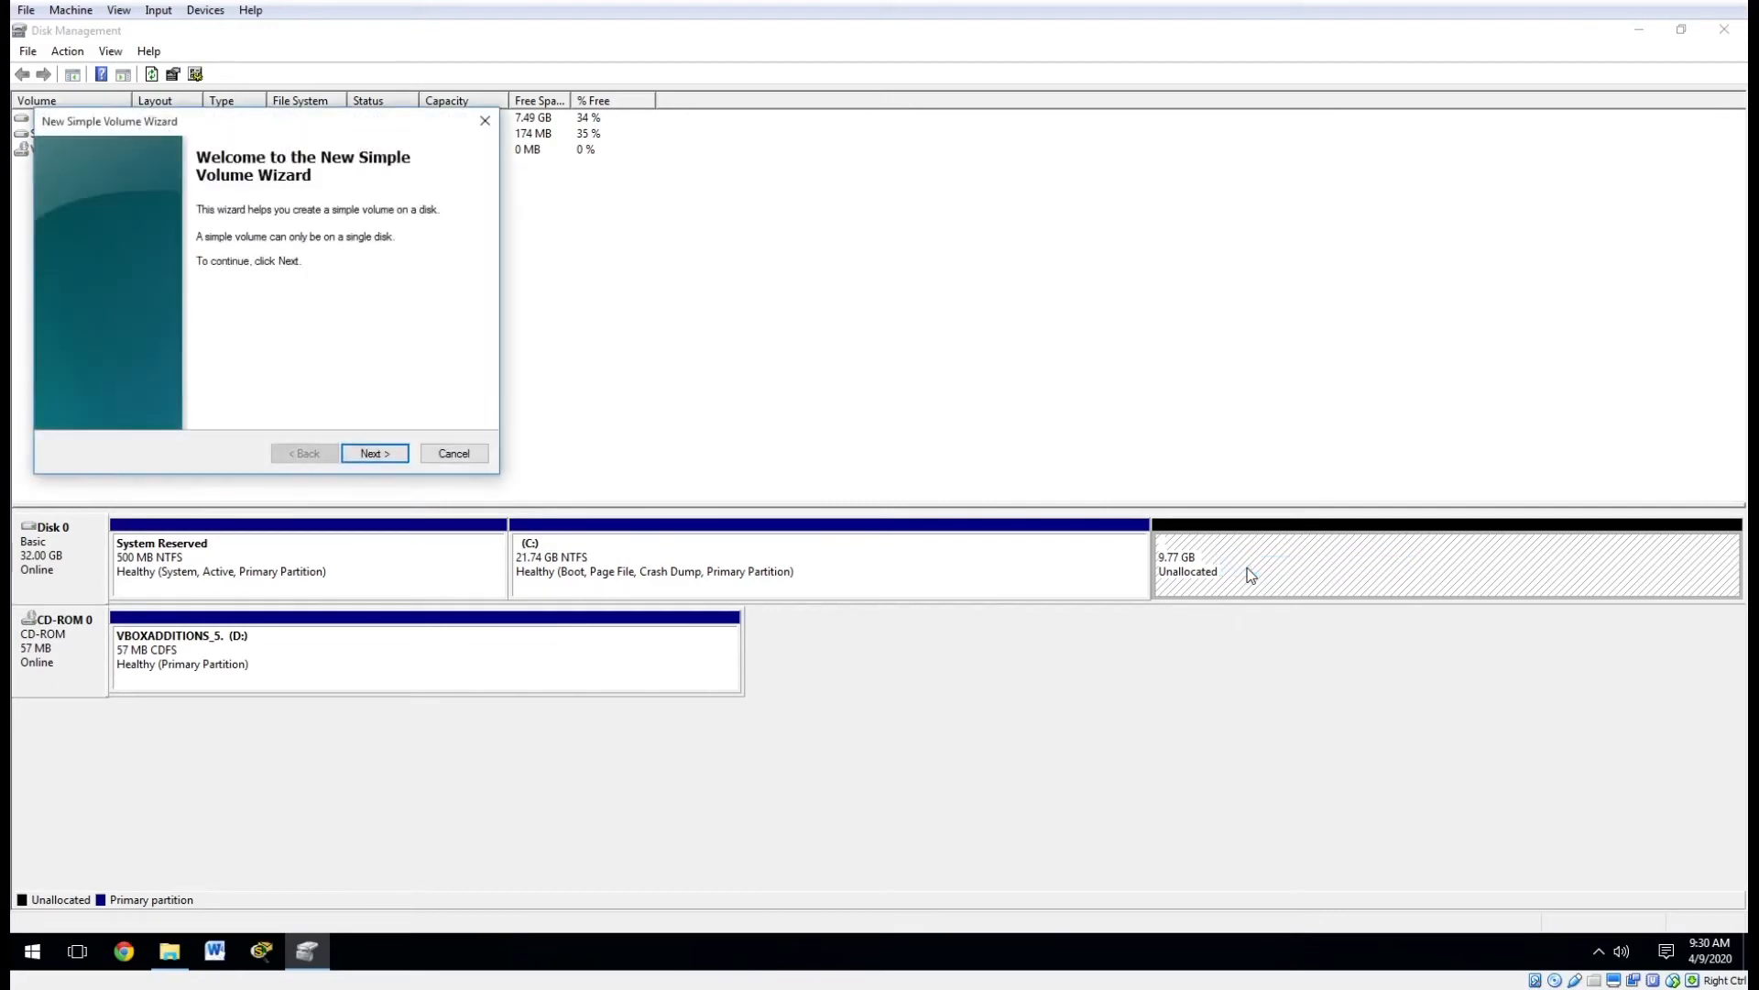
pyautogui.moveTo(227, 125); pyautogui.dragTo(692, 251)
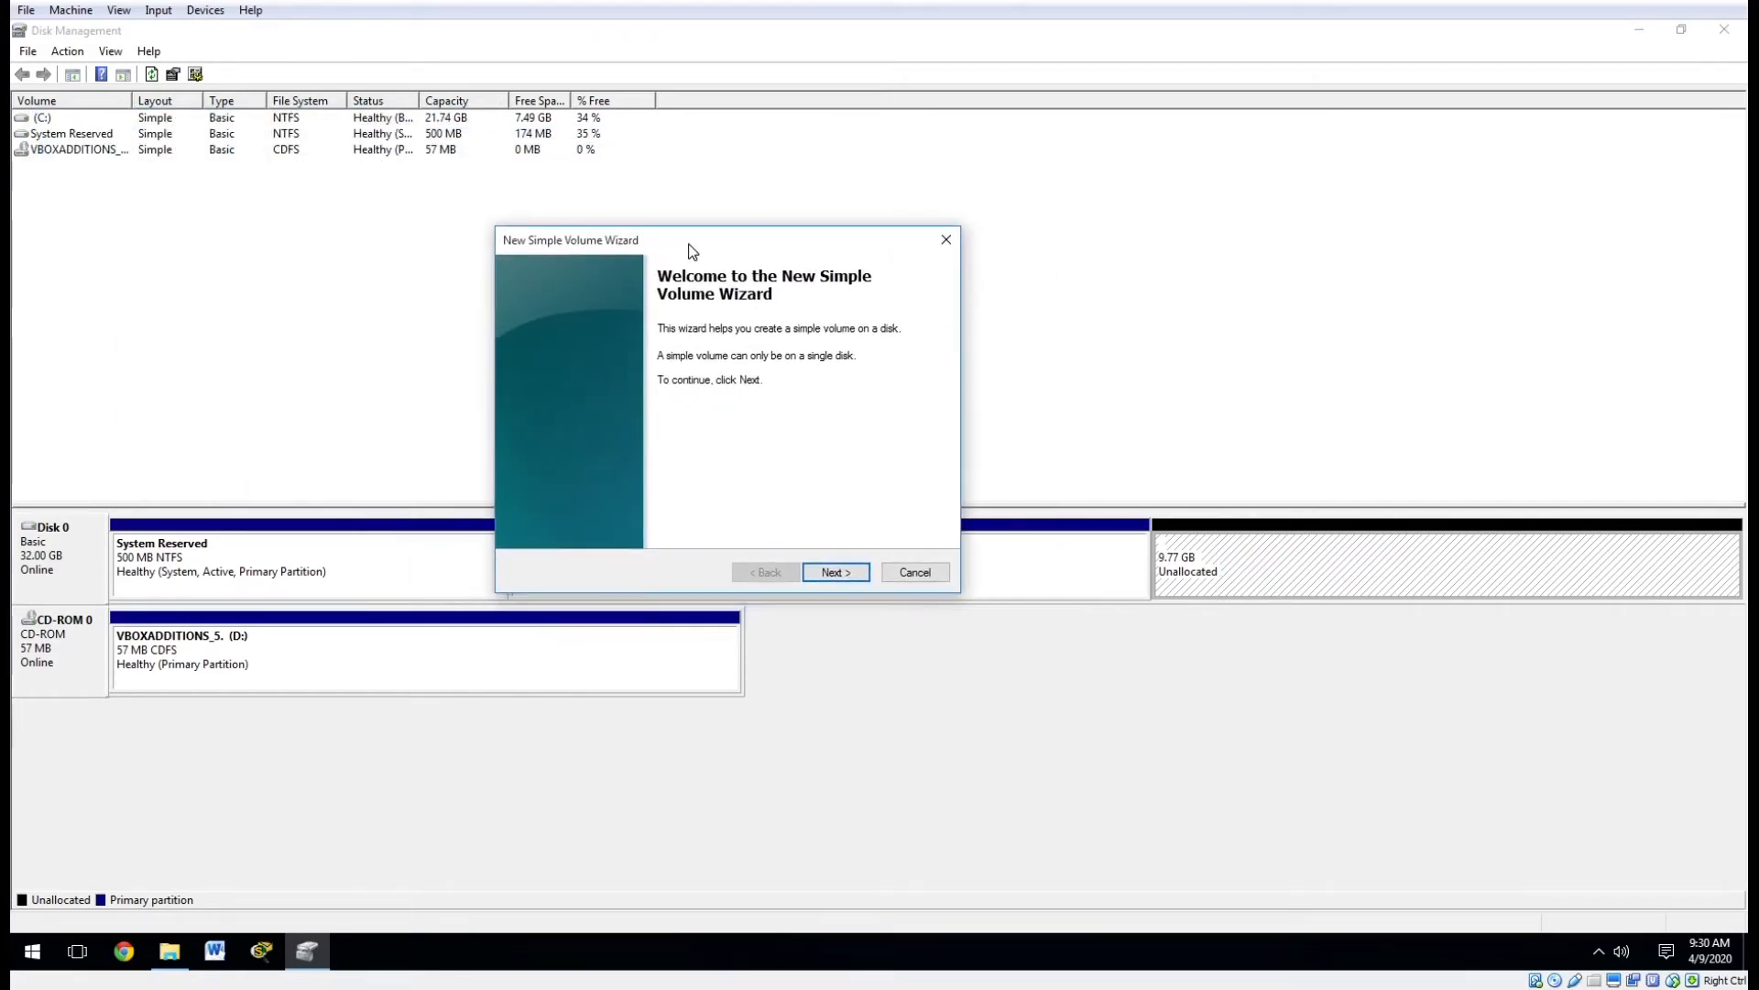
pyautogui.click(834, 572)
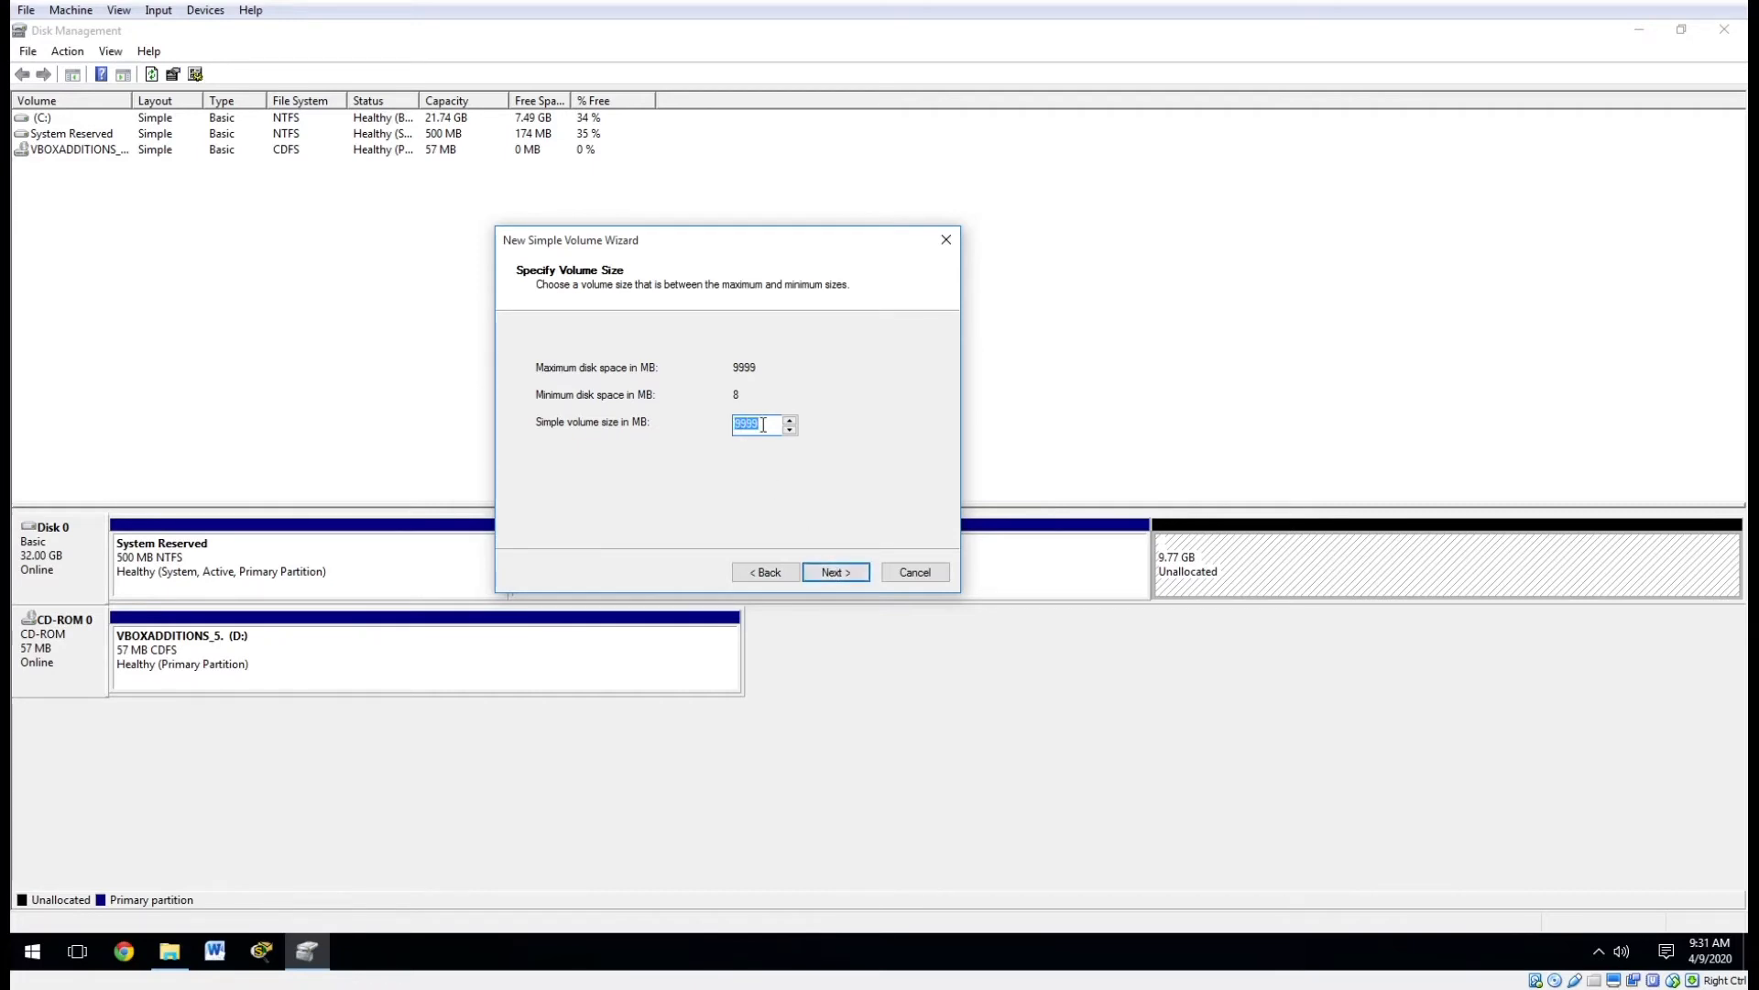
pyautogui.click(859, 572)
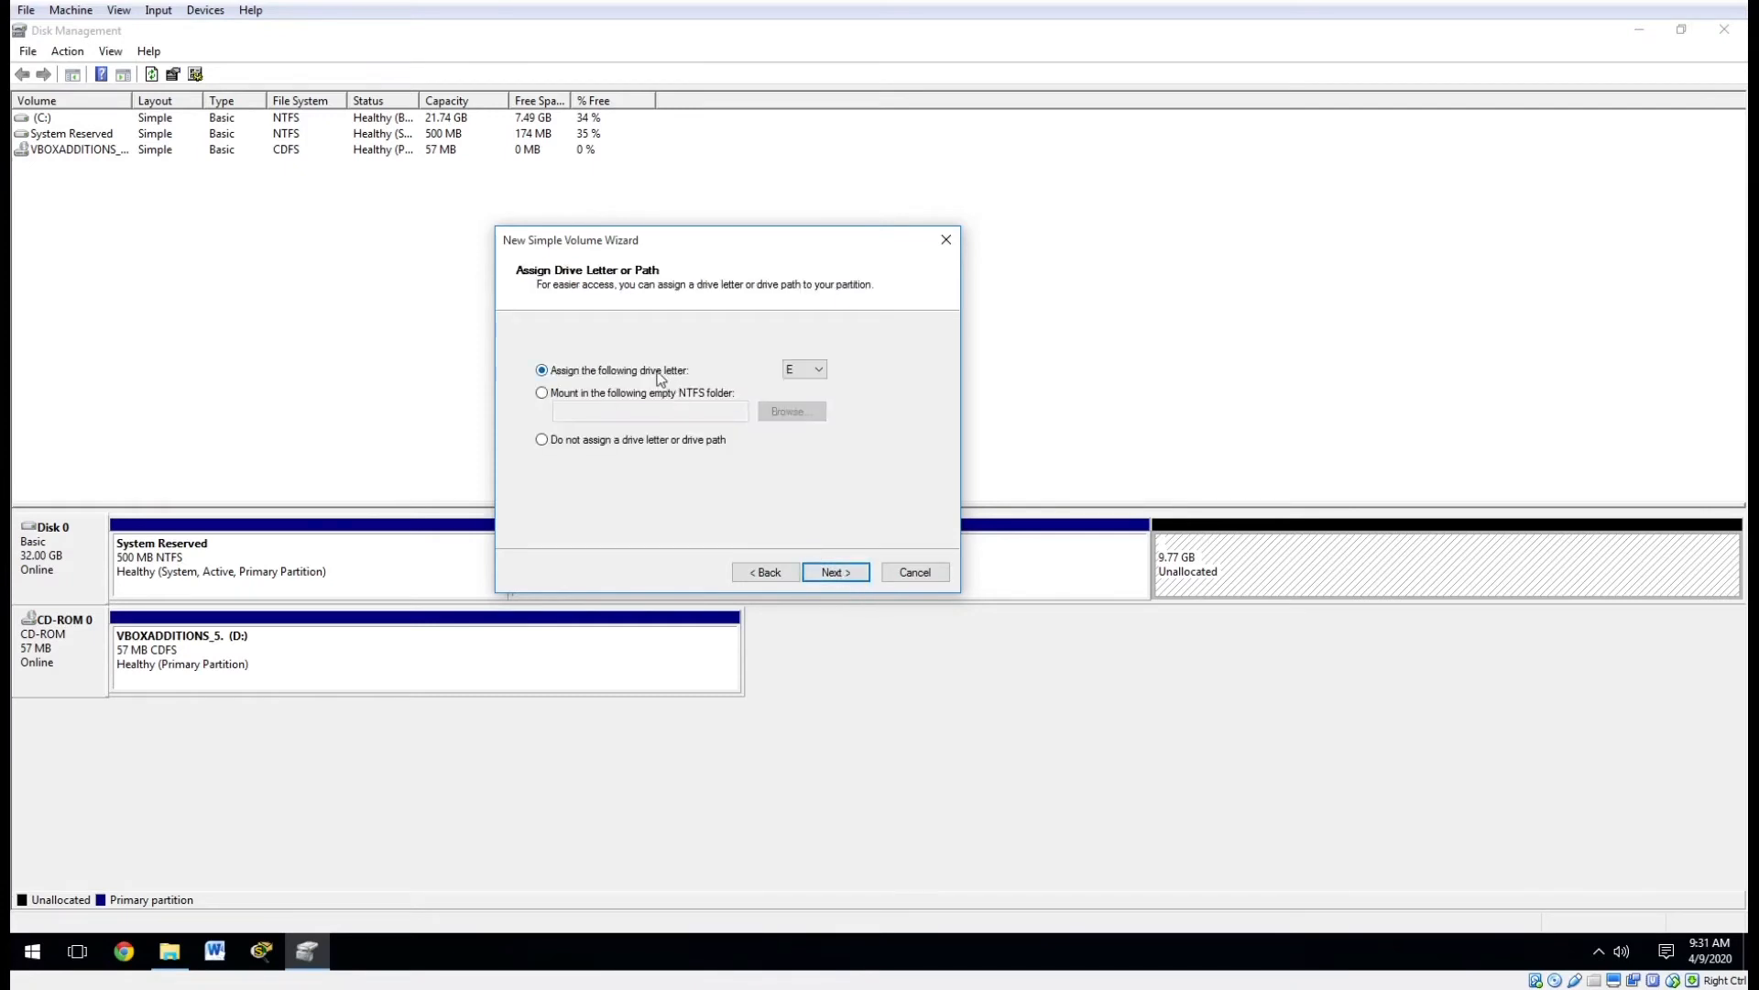
# Step: Assign drive letter F to the new simple volume and continue to its format settings
pyautogui.click(793, 371)
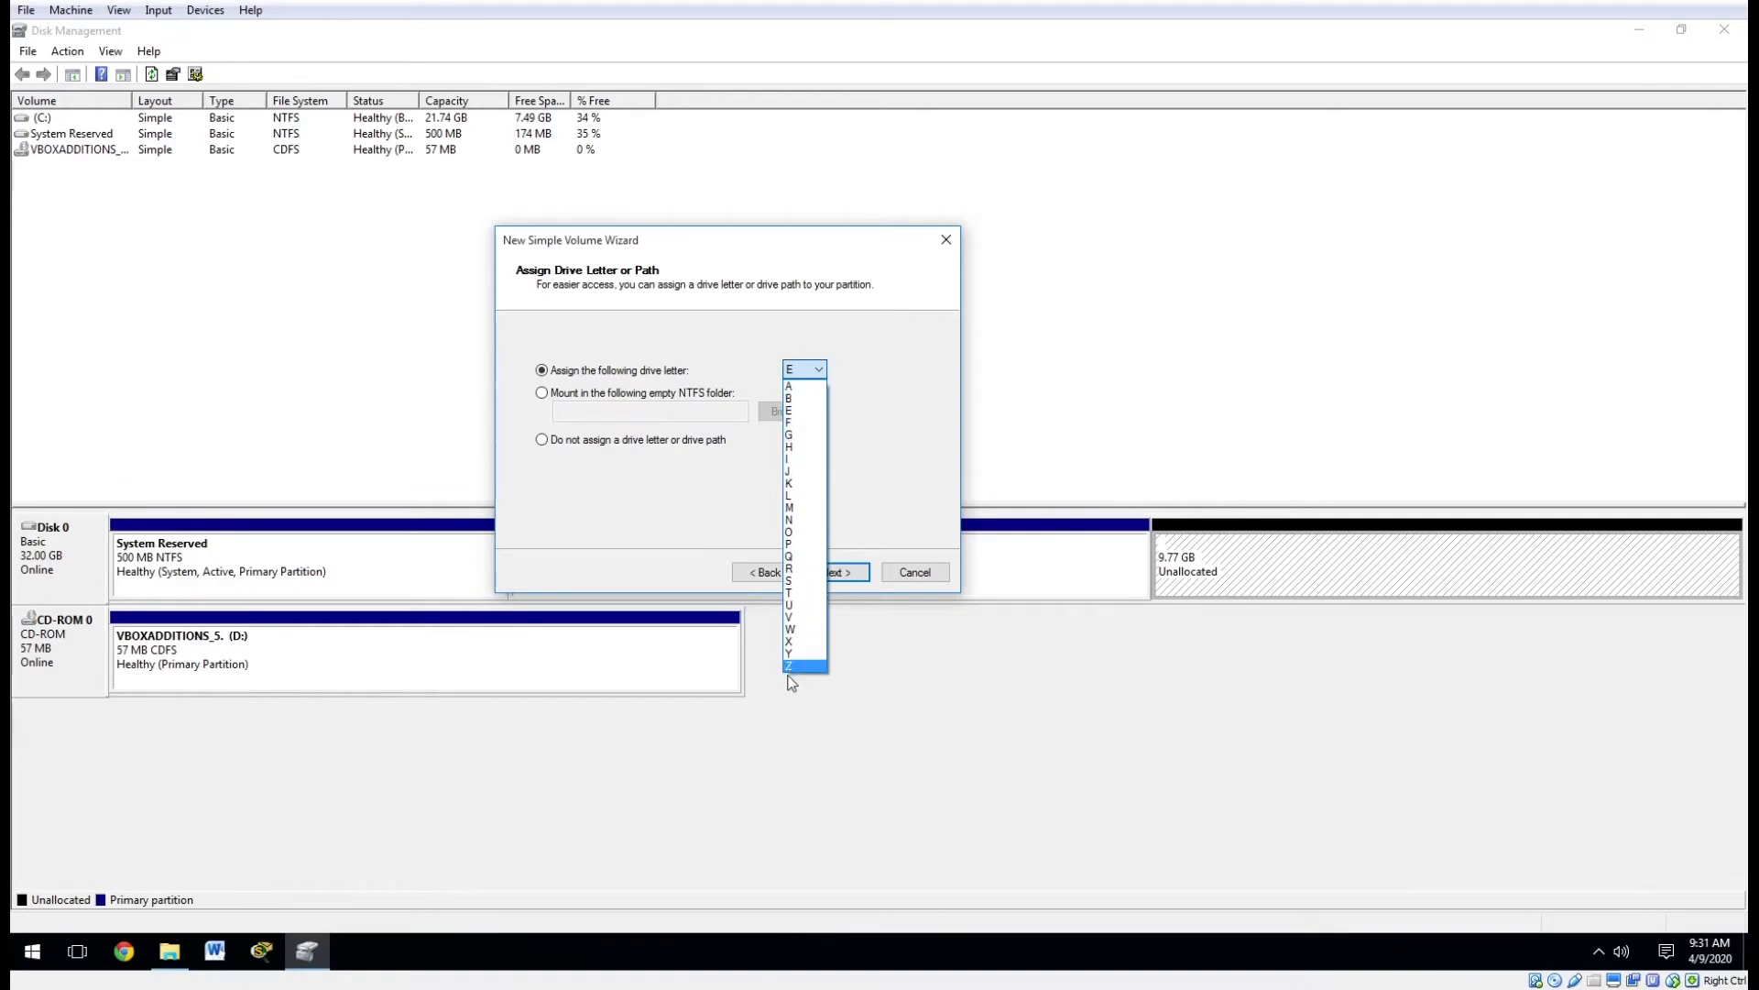
pyautogui.click(806, 426)
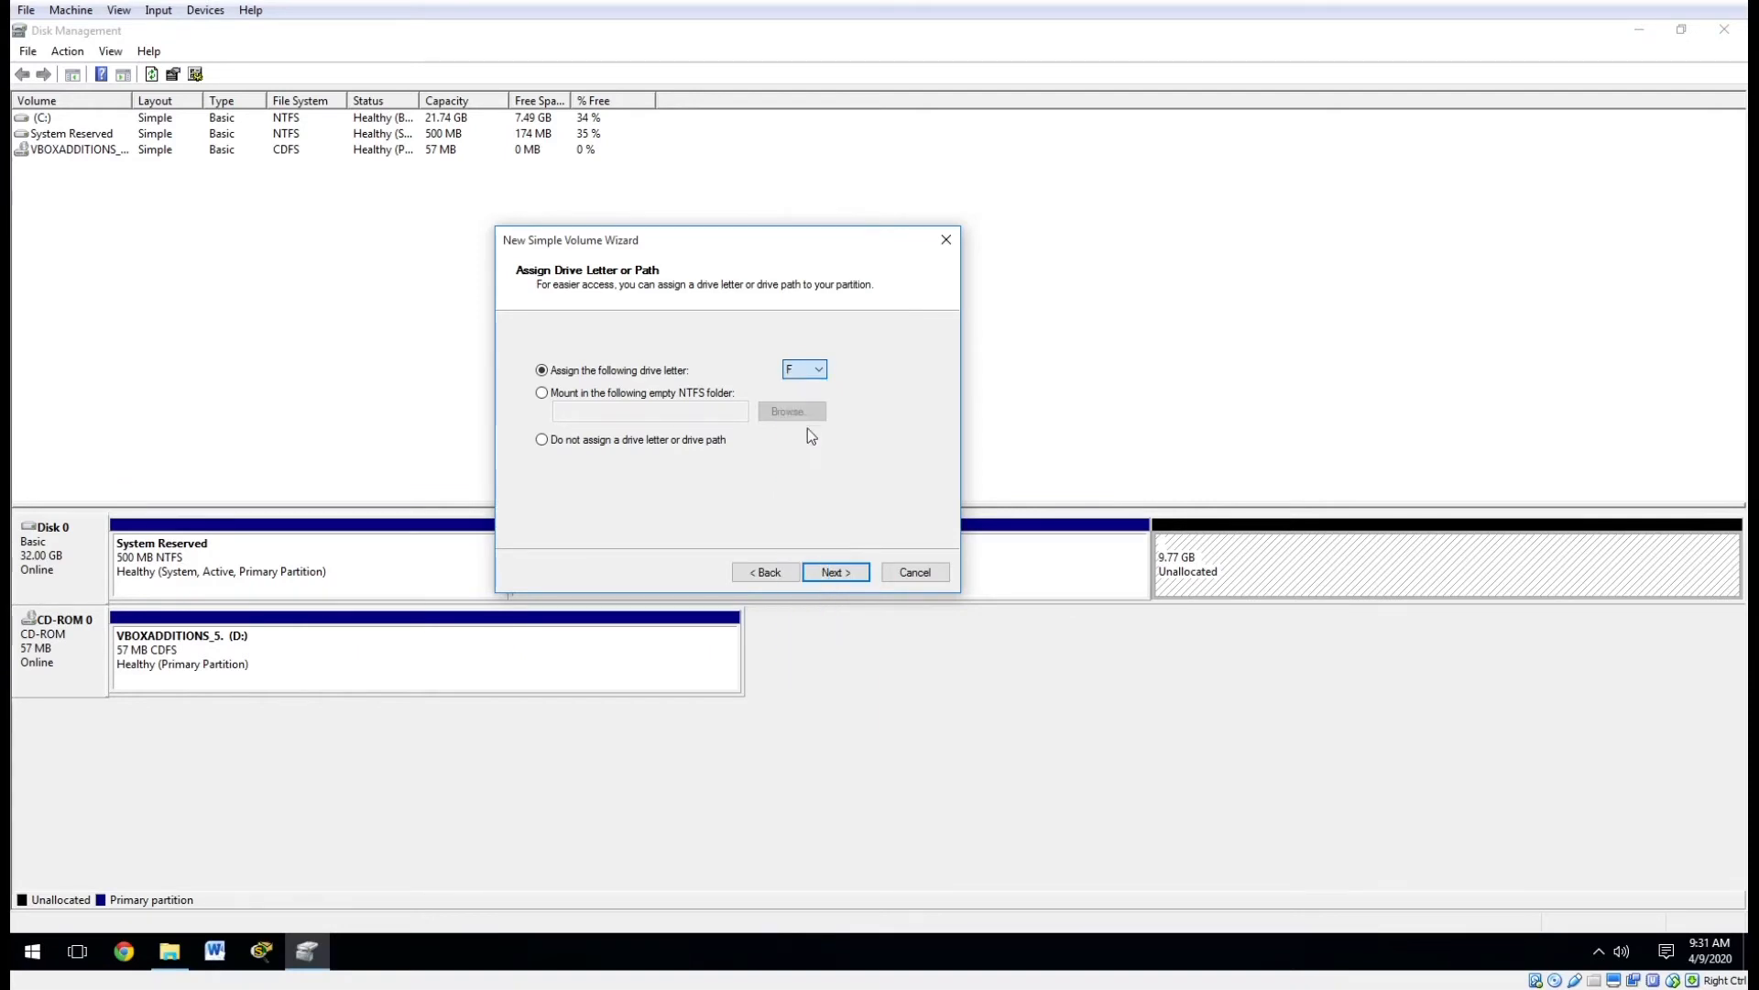
pyautogui.click(838, 575)
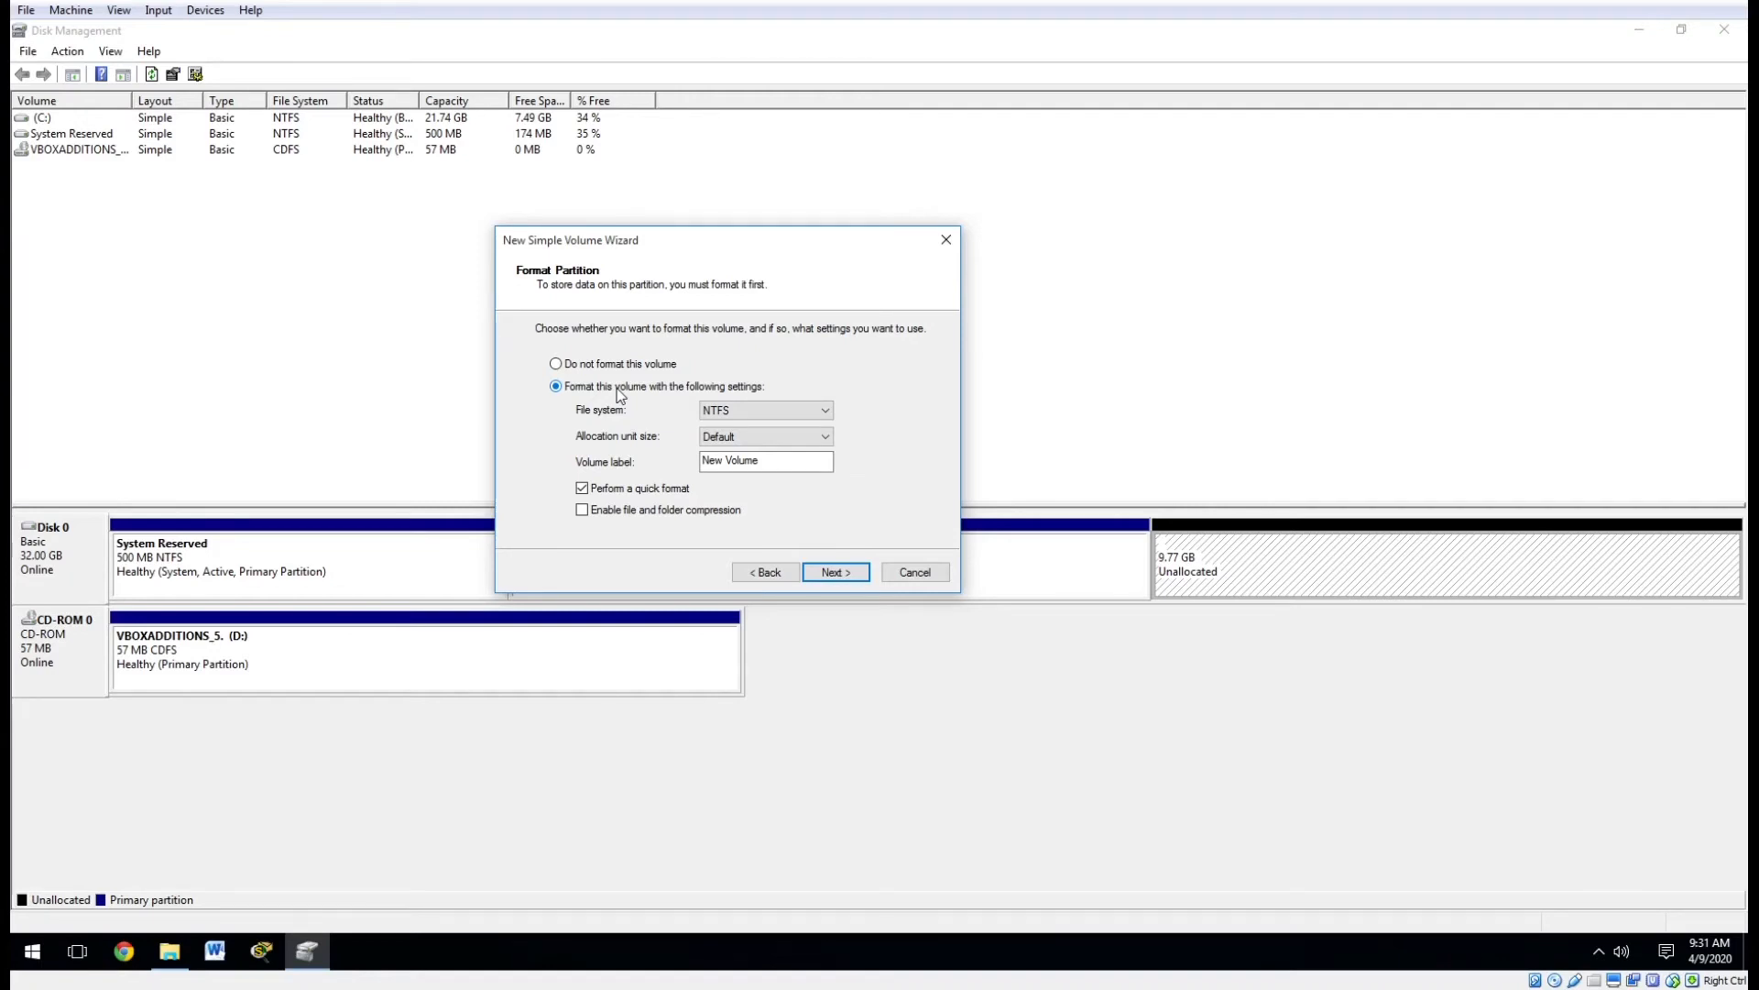
# Step: Format the new volume as NTFS with the label Backup, default allocation unit size and quick format, and finish creating it
pyautogui.click(606, 364)
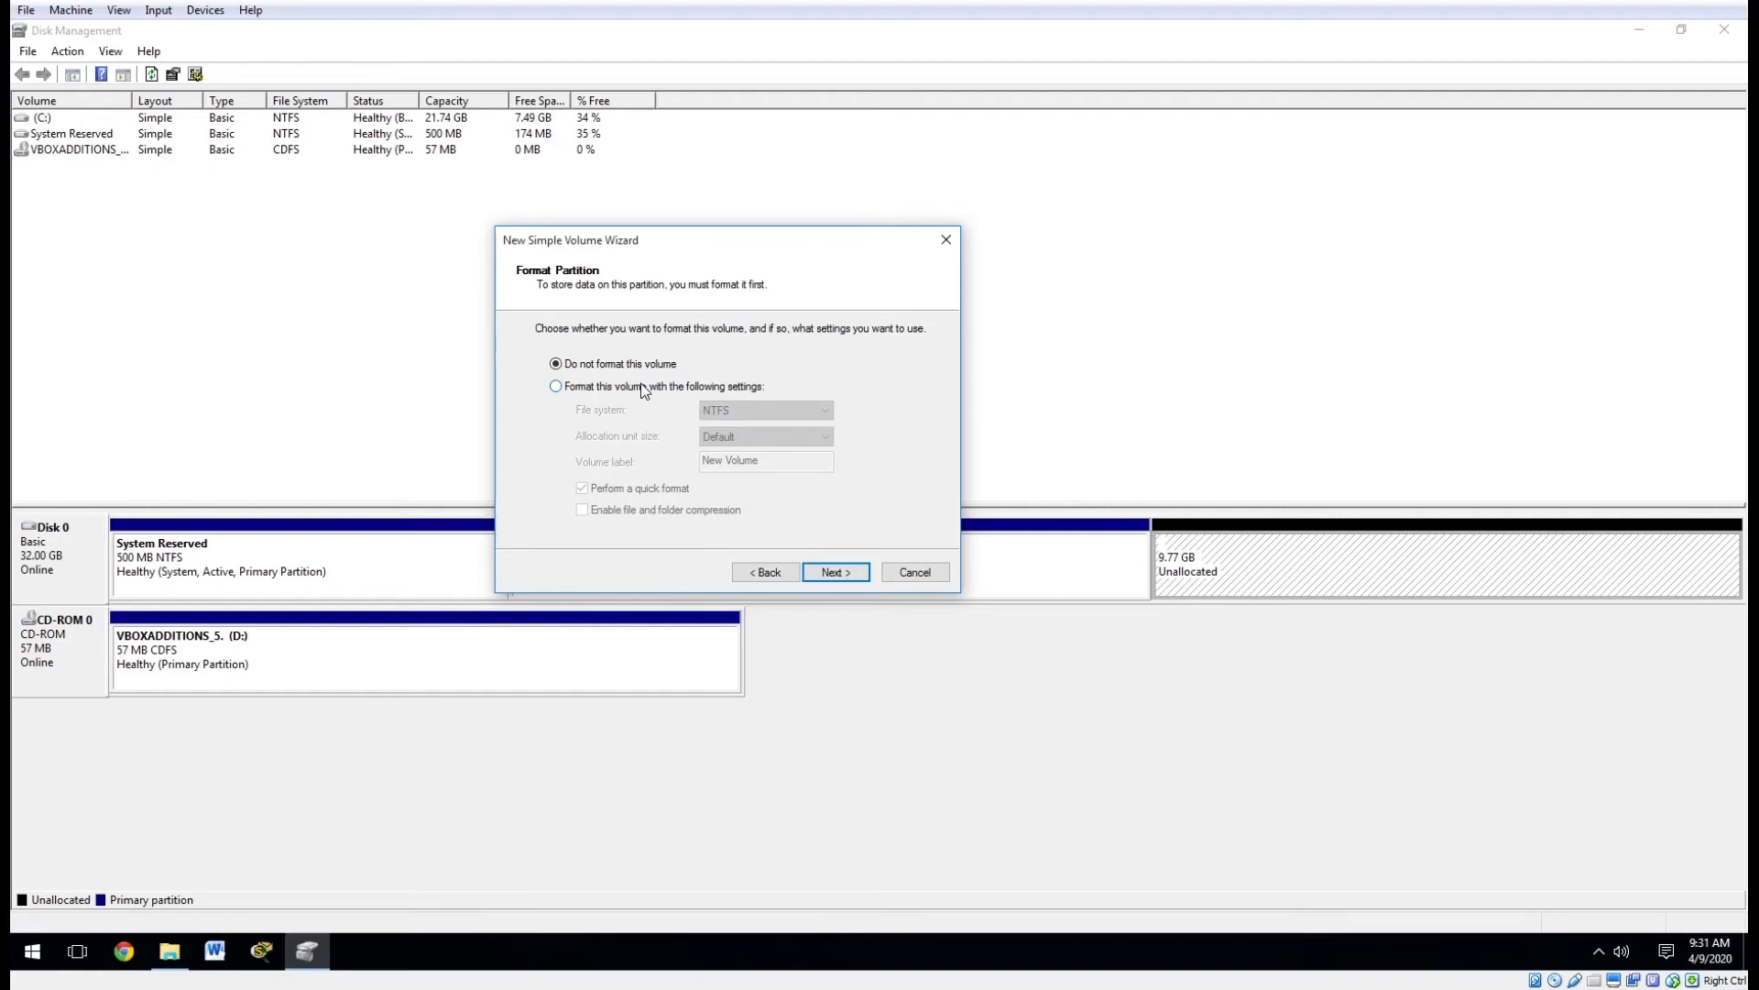
pyautogui.click(643, 388)
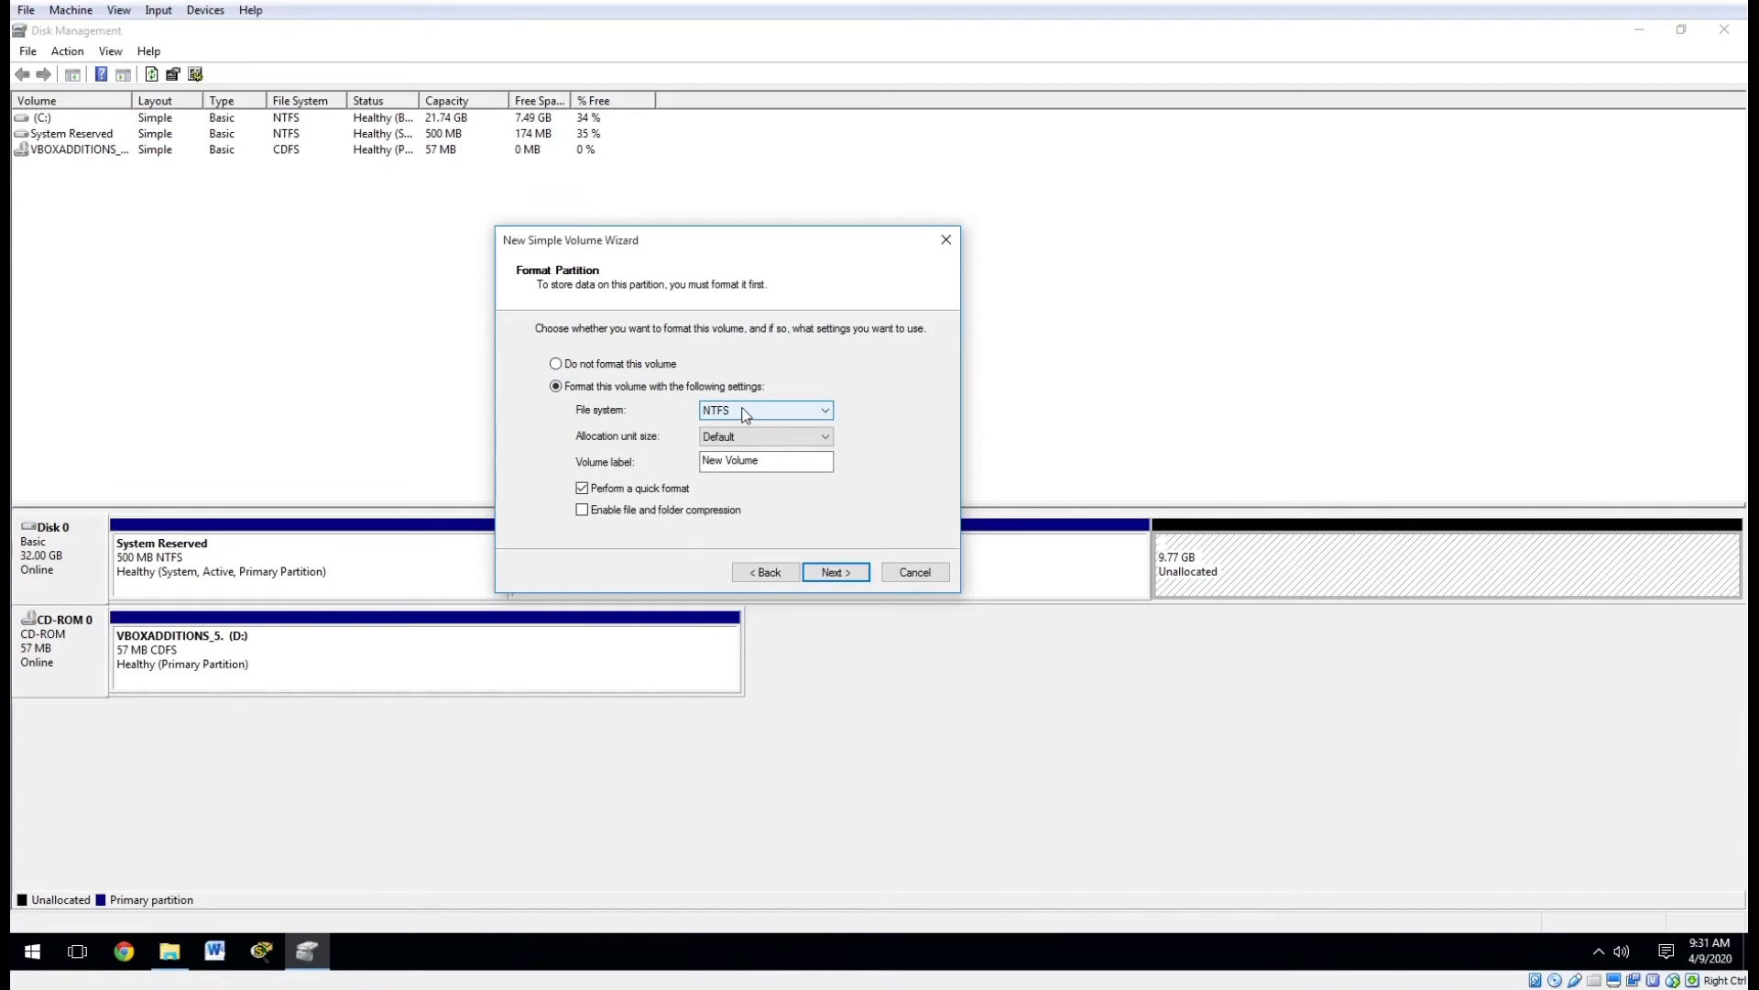
pyautogui.moveTo(761, 462); pyautogui.dragTo(702, 462)
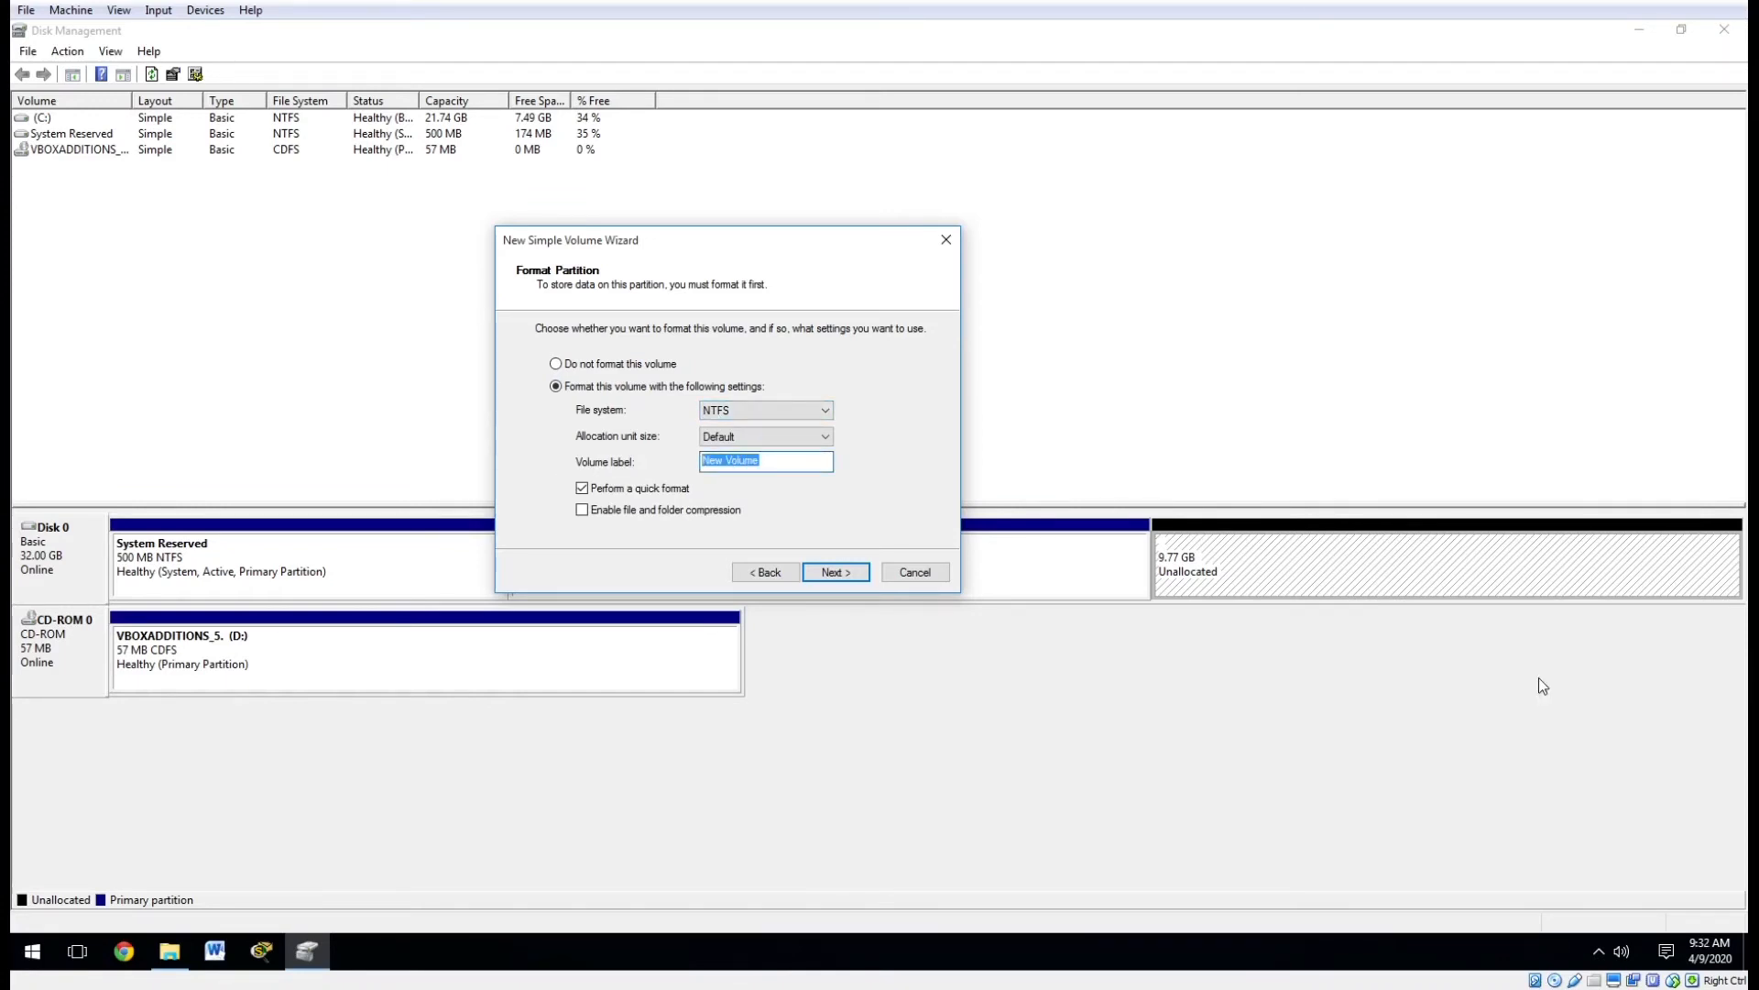
pyautogui.write('Backup')
pyautogui.click(726, 412)
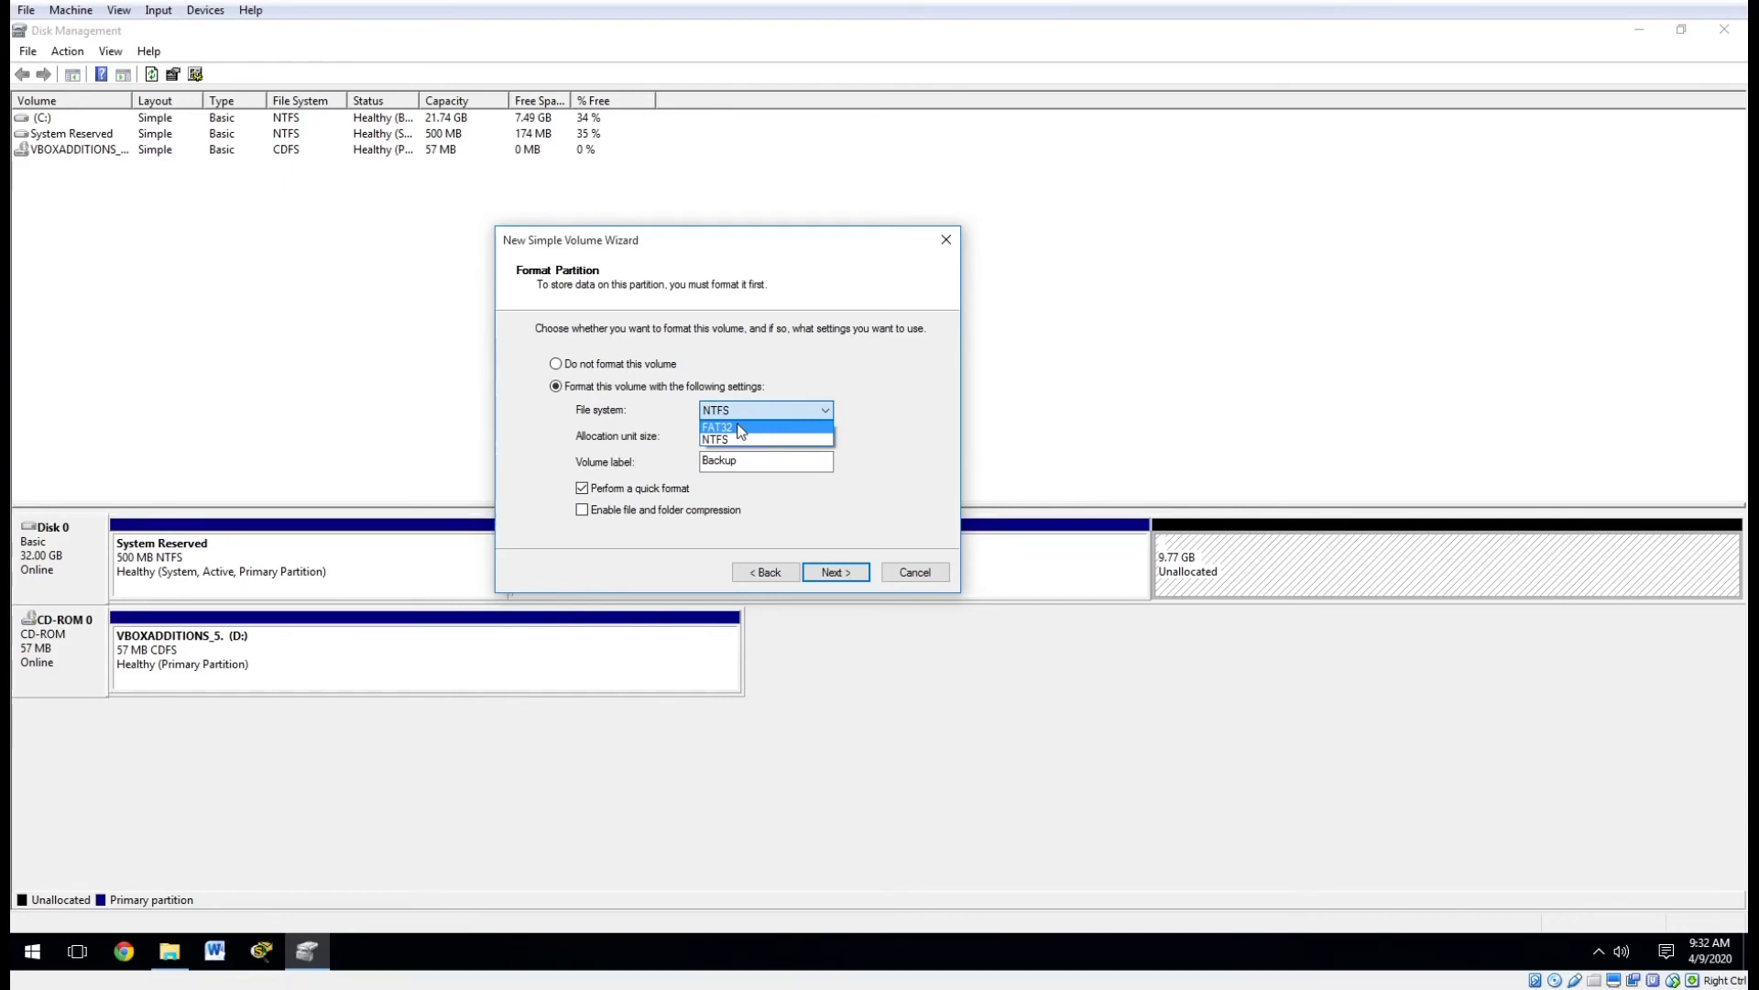
pyautogui.click(739, 440)
pyautogui.click(739, 438)
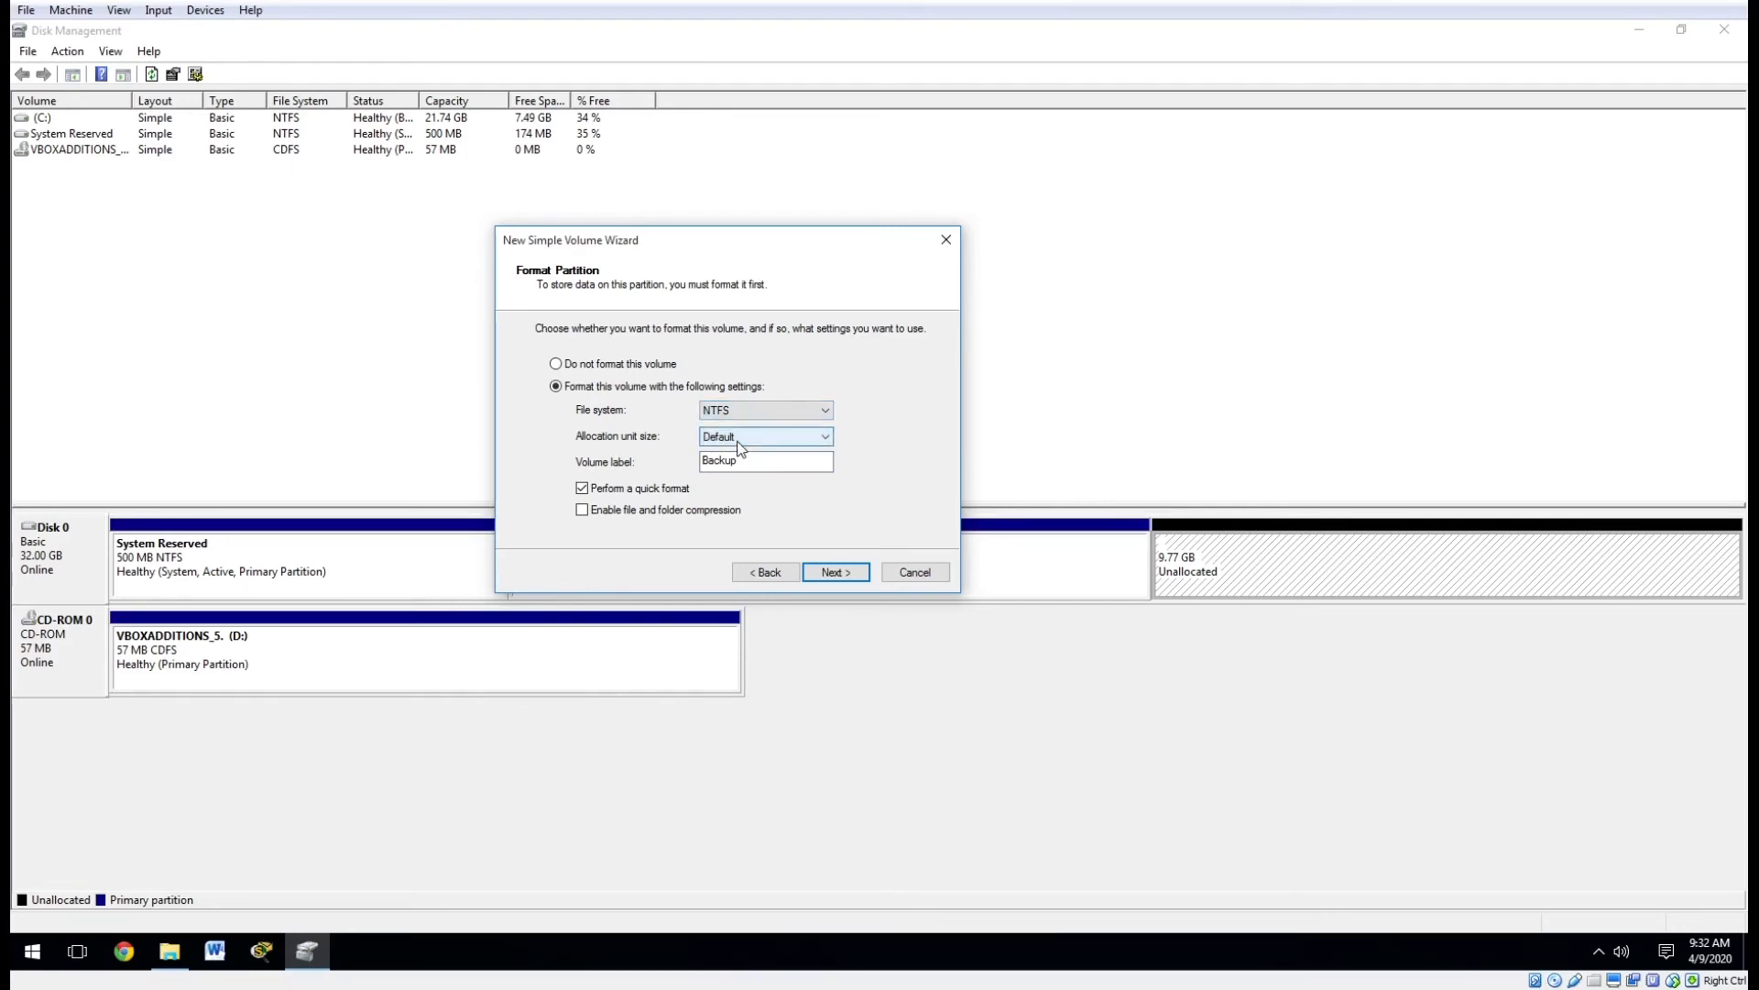
pyautogui.click(647, 443)
pyautogui.click(845, 573)
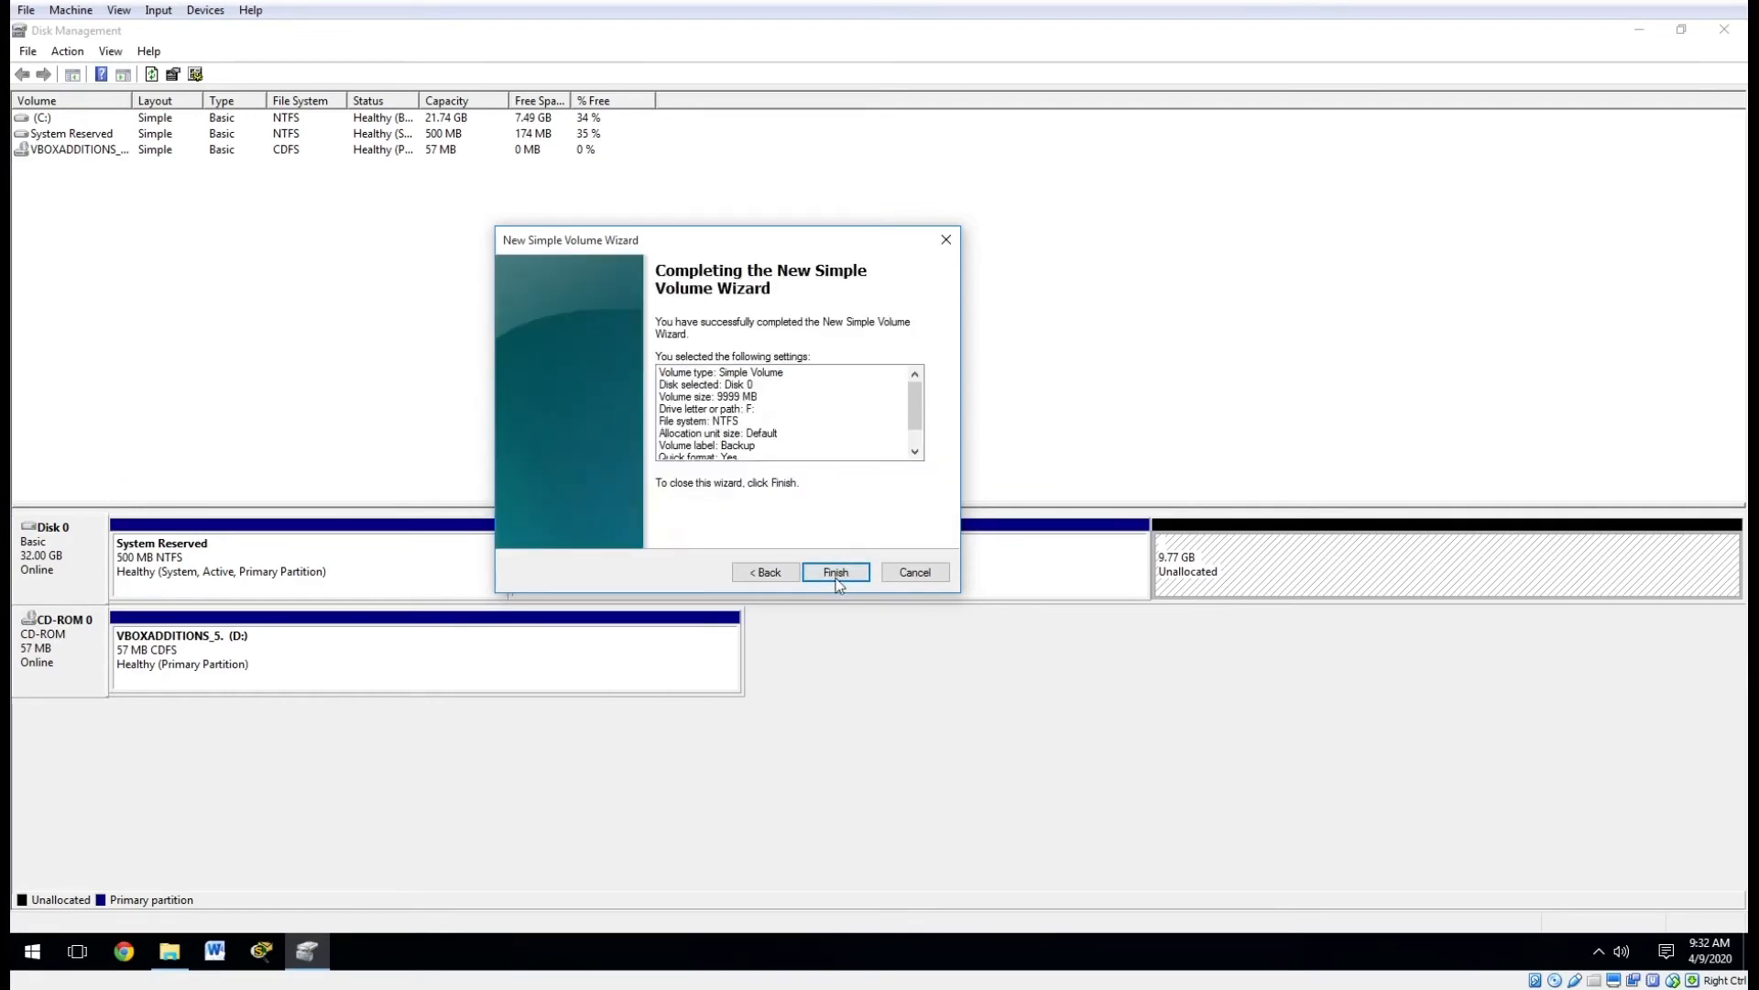
pyautogui.click(838, 577)
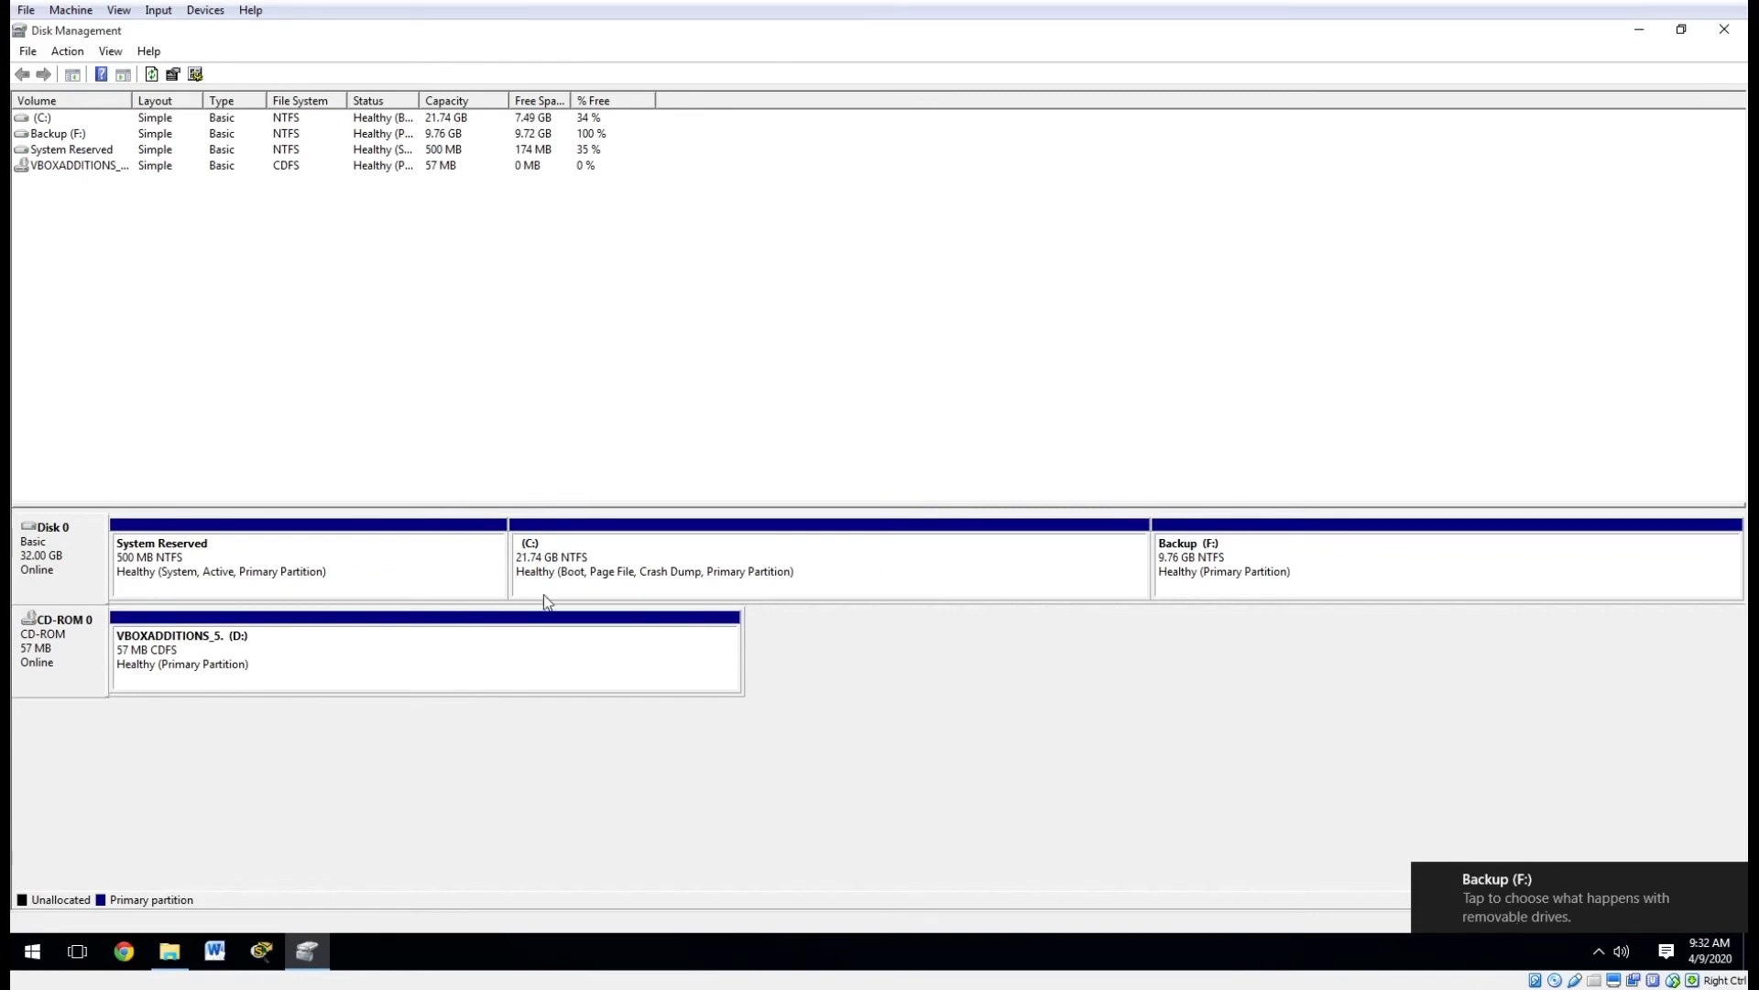
# Step: Examine the partitions on Disk 0, including System Reserved, C: and the new Backup (F:) volume
pyautogui.click(1168, 549)
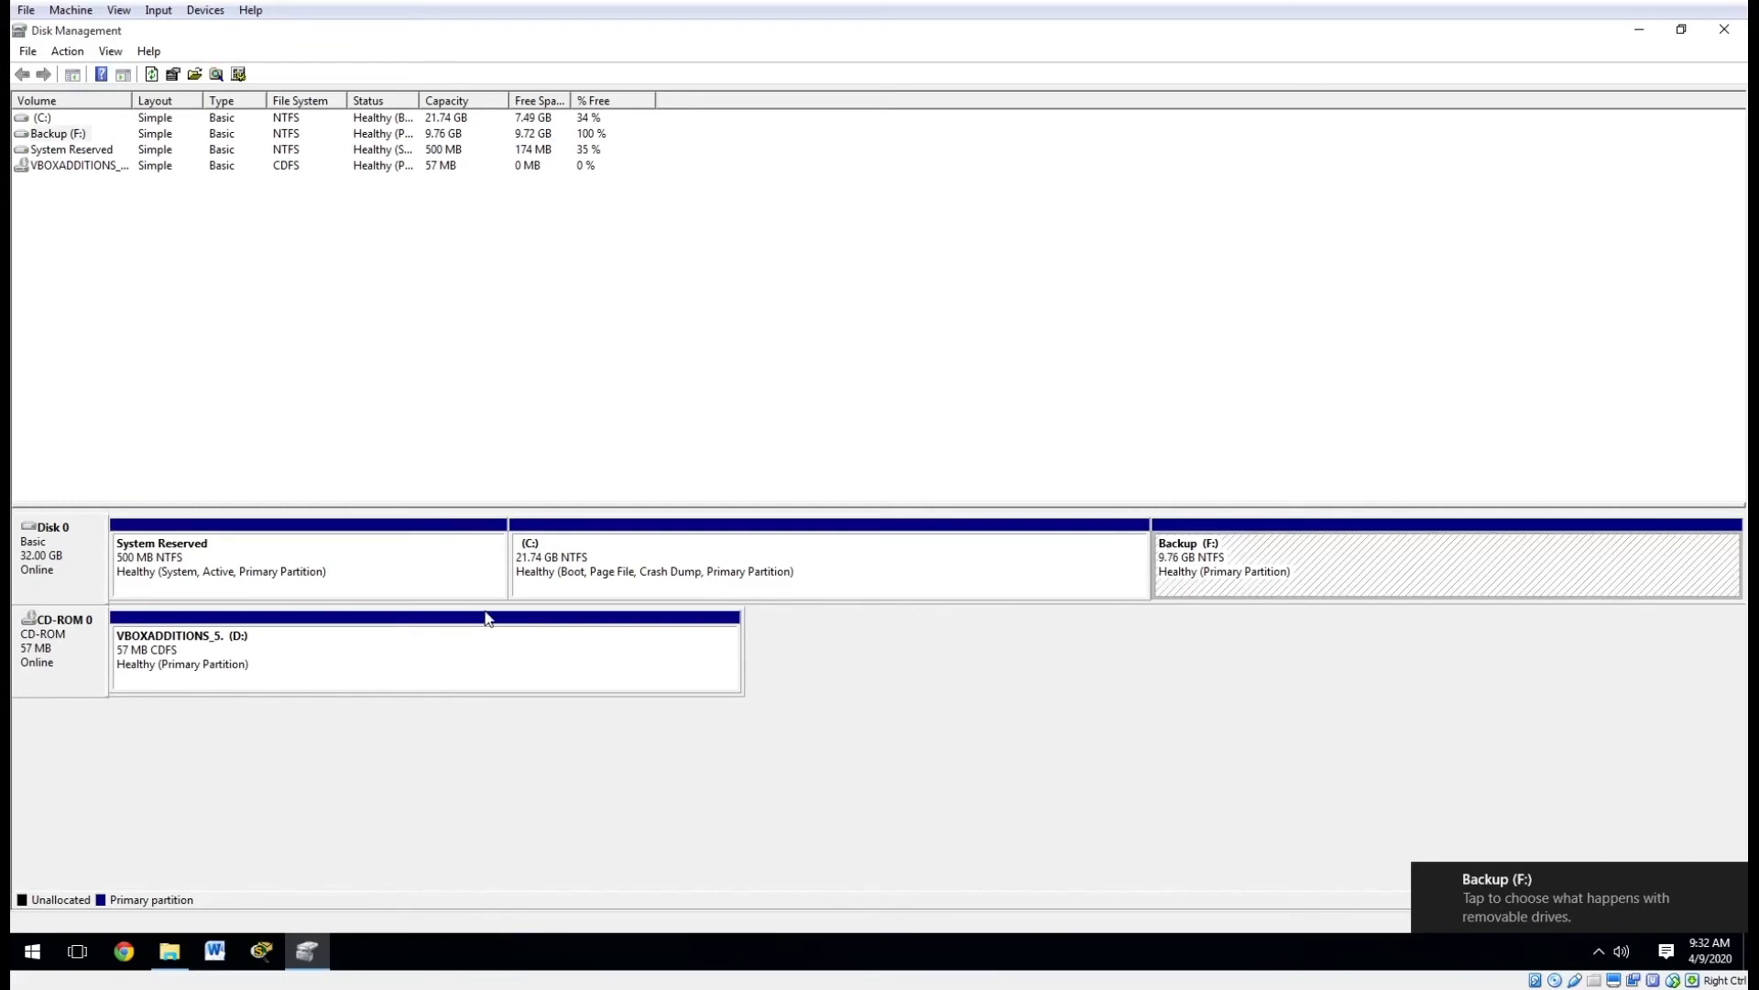
pyautogui.click(73, 587)
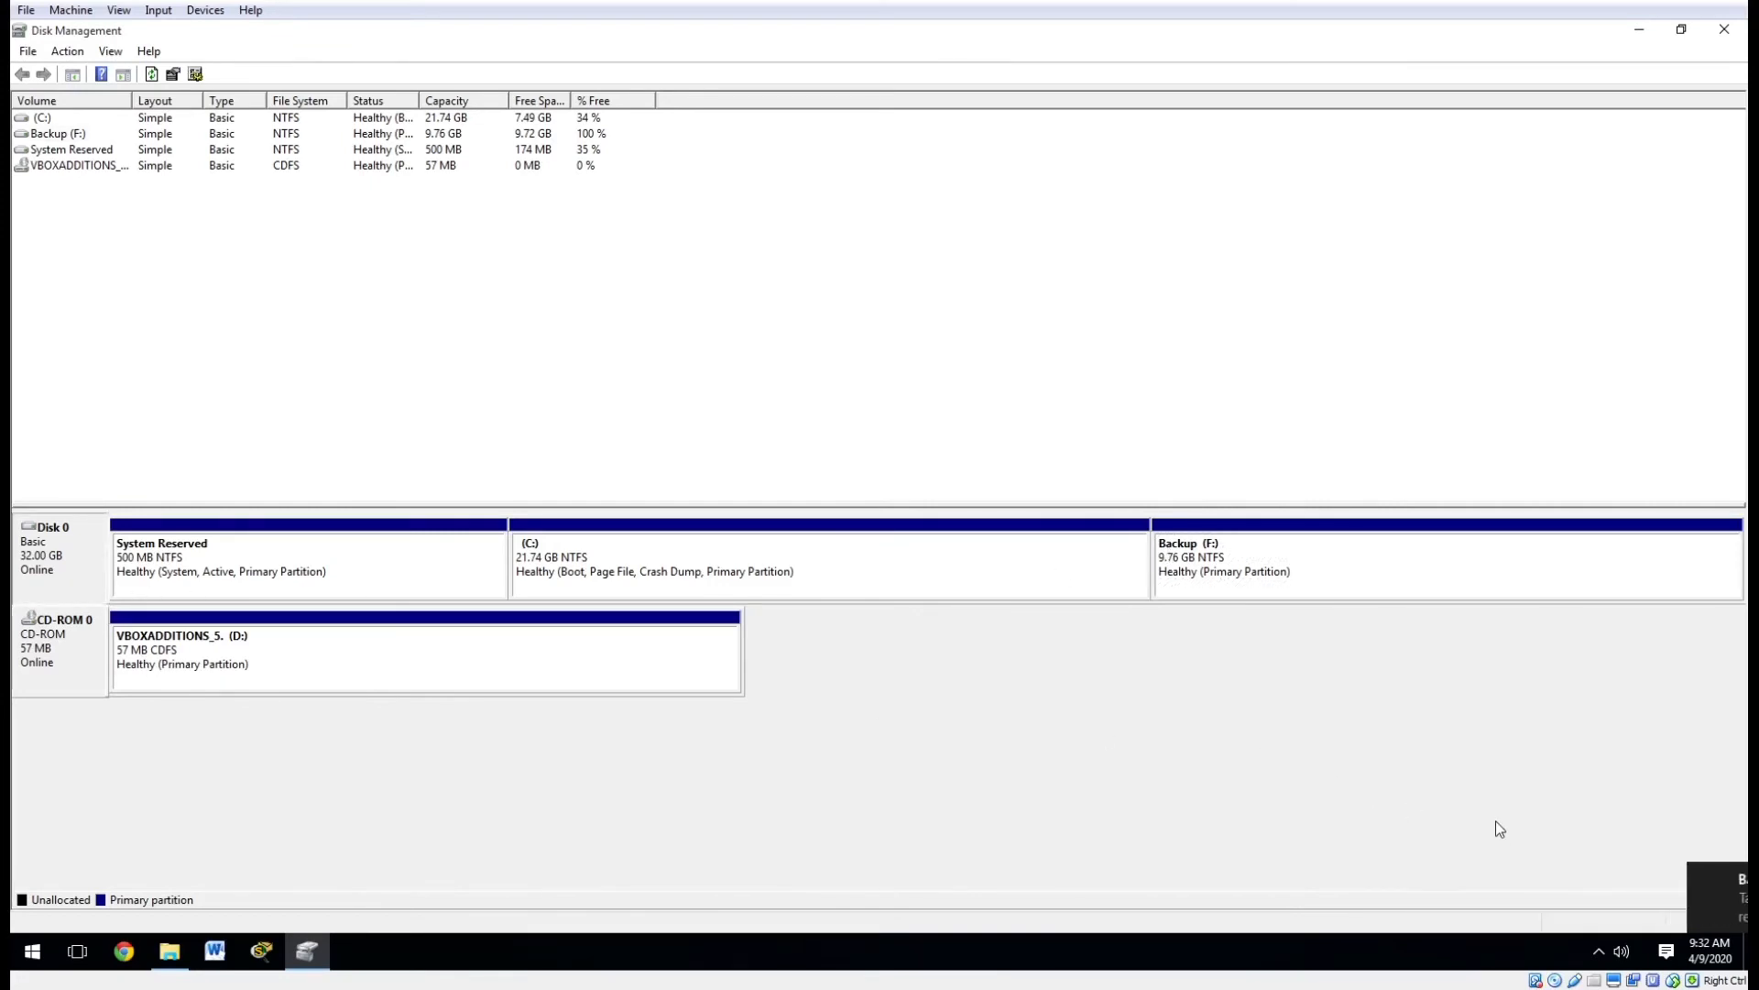
pyautogui.click(1207, 587)
pyautogui.click(340, 587)
pyautogui.click(555, 565)
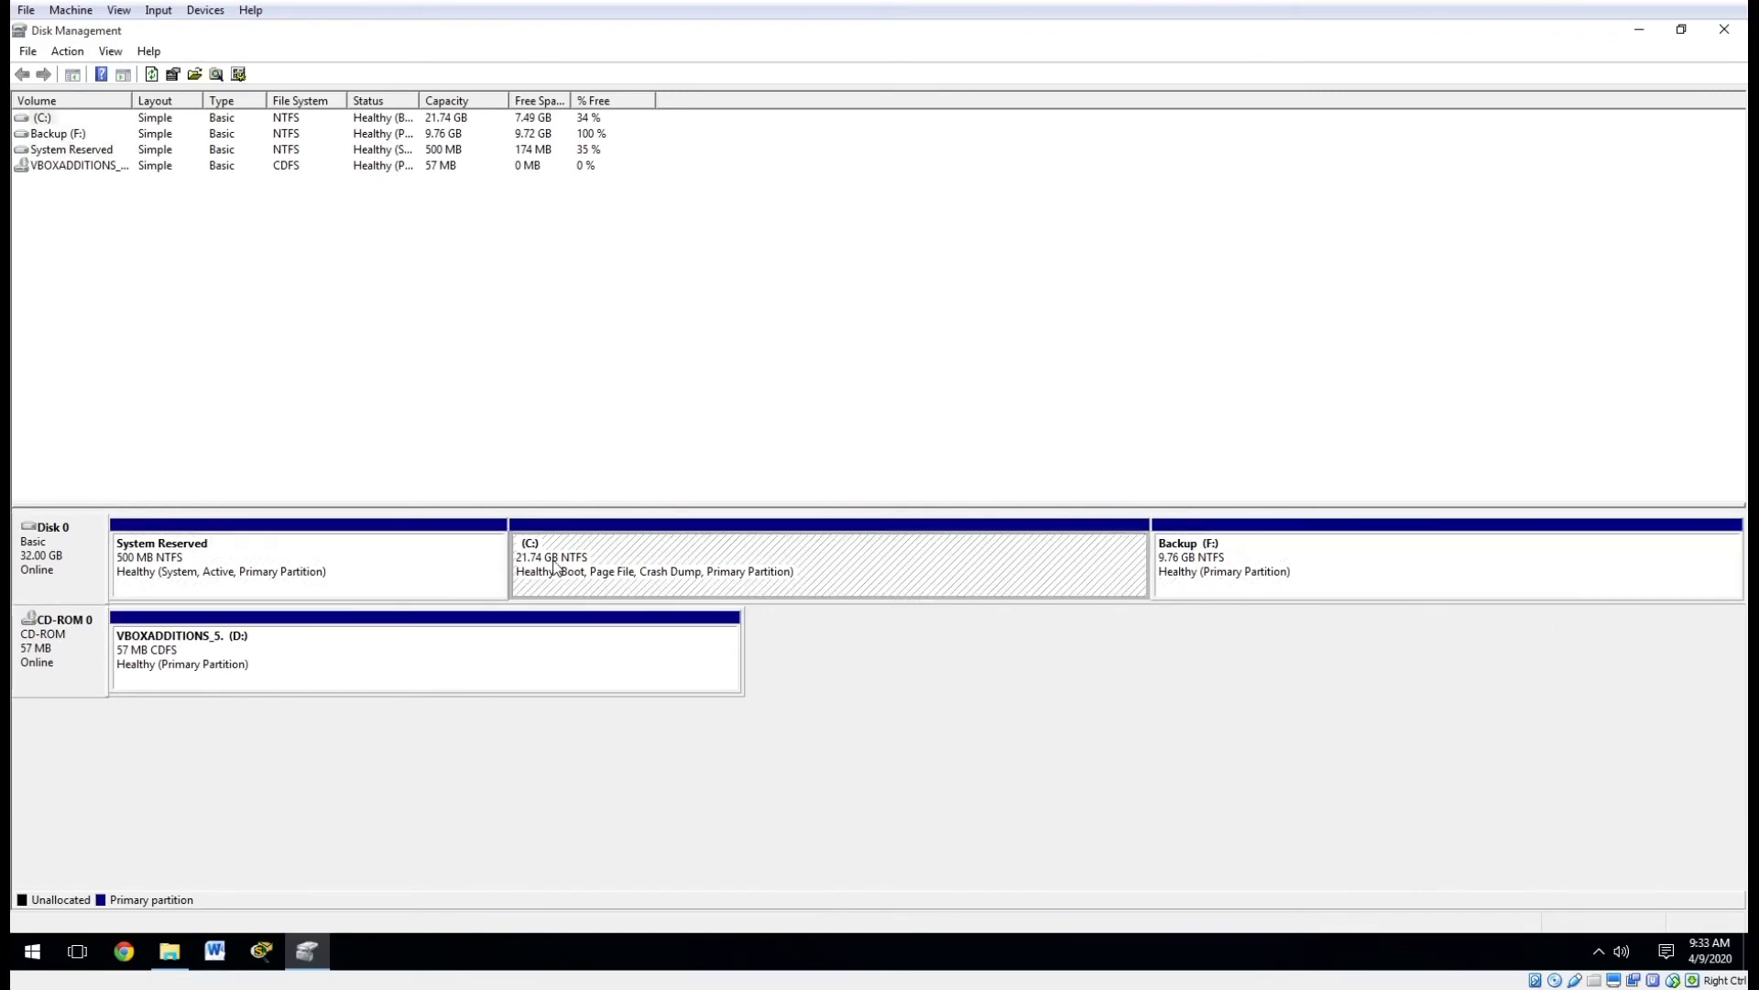
pyautogui.click(1279, 577)
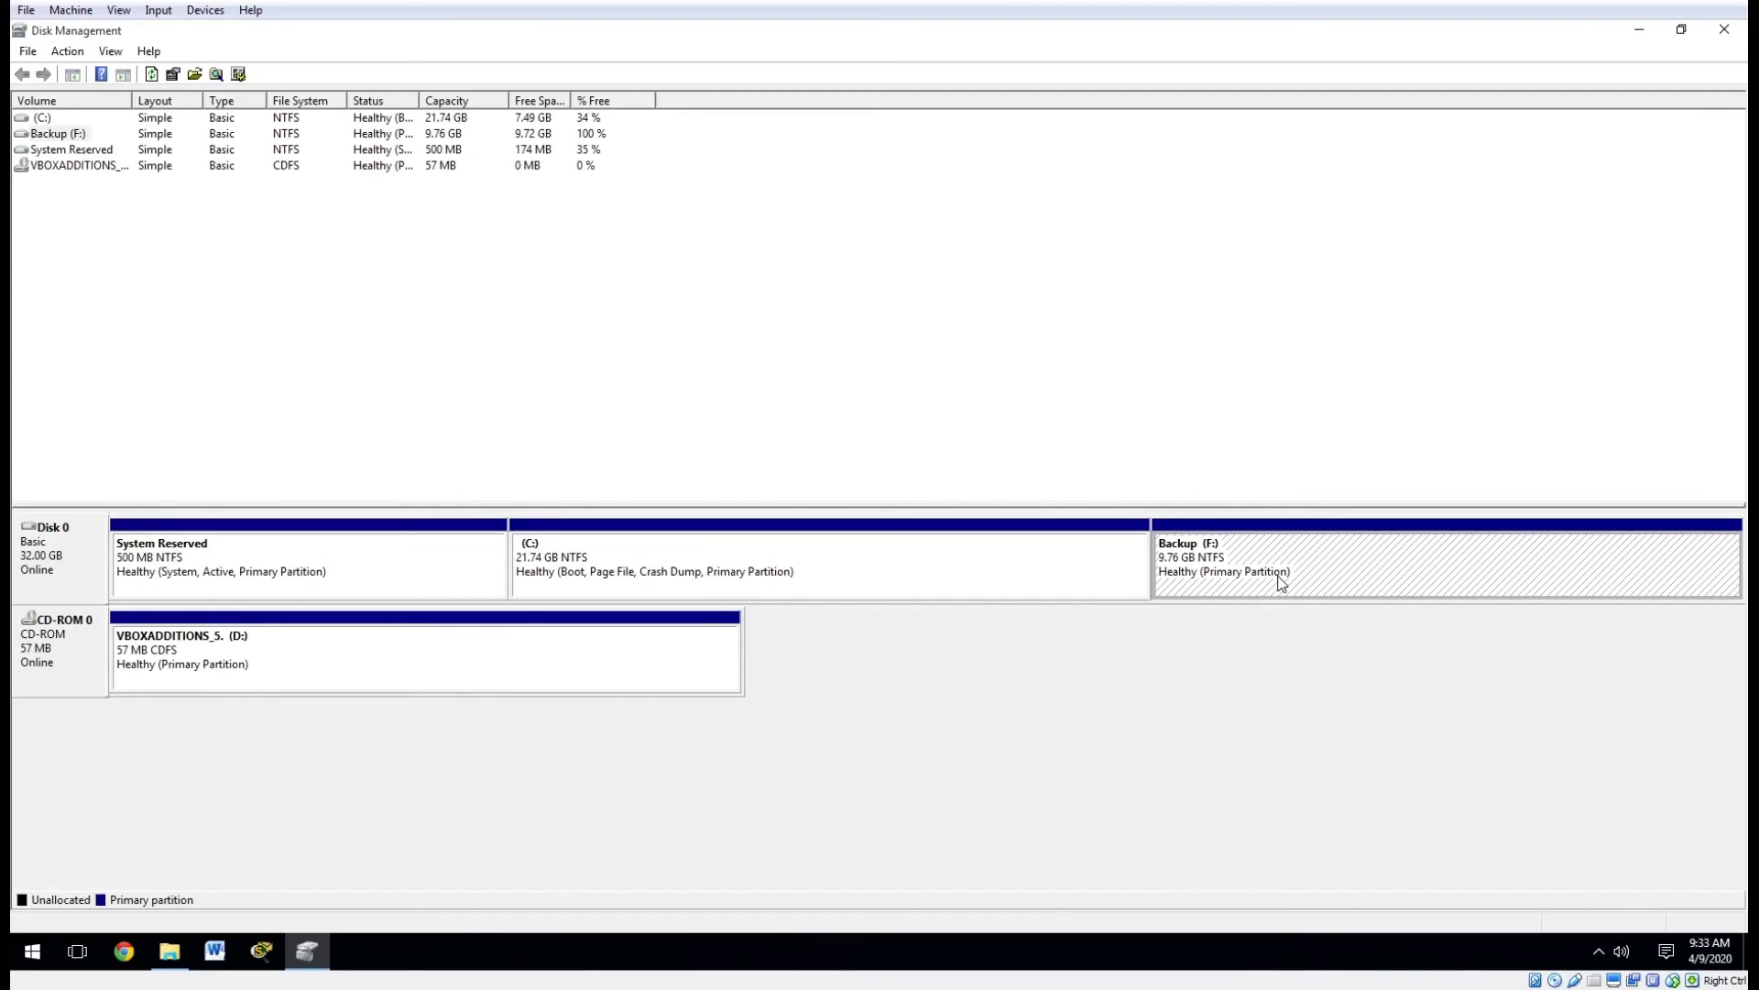
# Step: Switch to File Explorer, open the Backup (F:) drive and create a folder in it with the default name
pyautogui.click(165, 964)
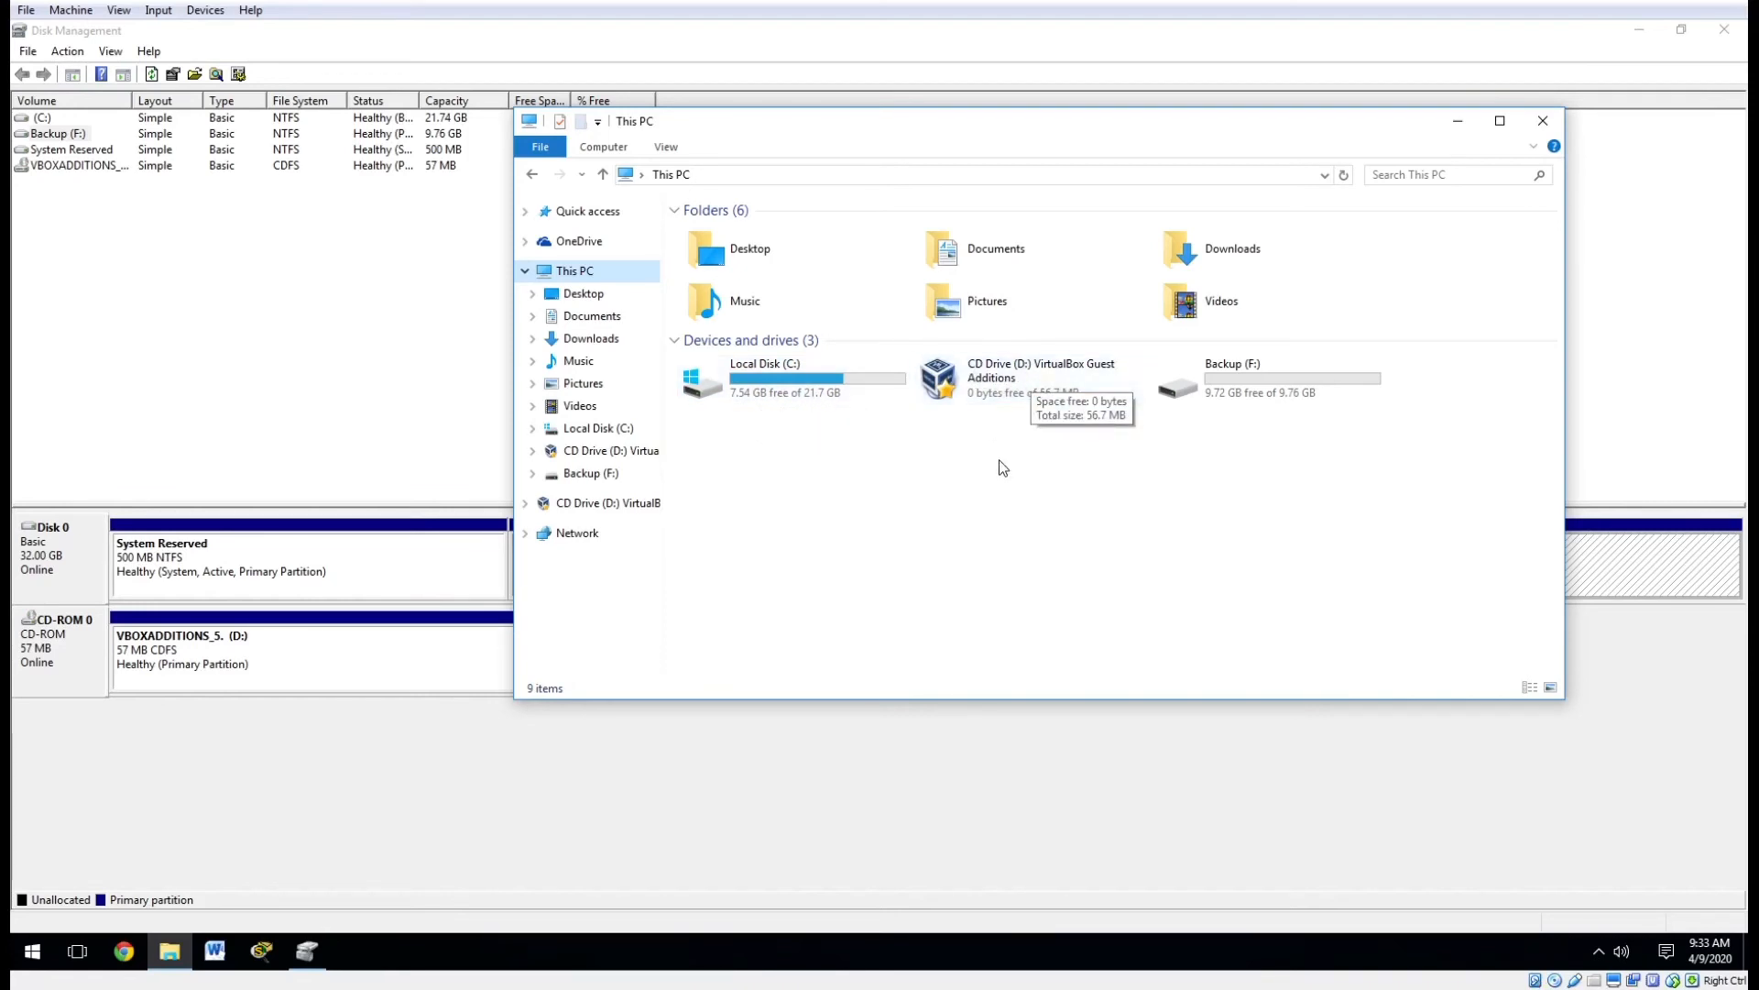
pyautogui.doubleClick(1217, 382)
pyautogui.rightClick(892, 365)
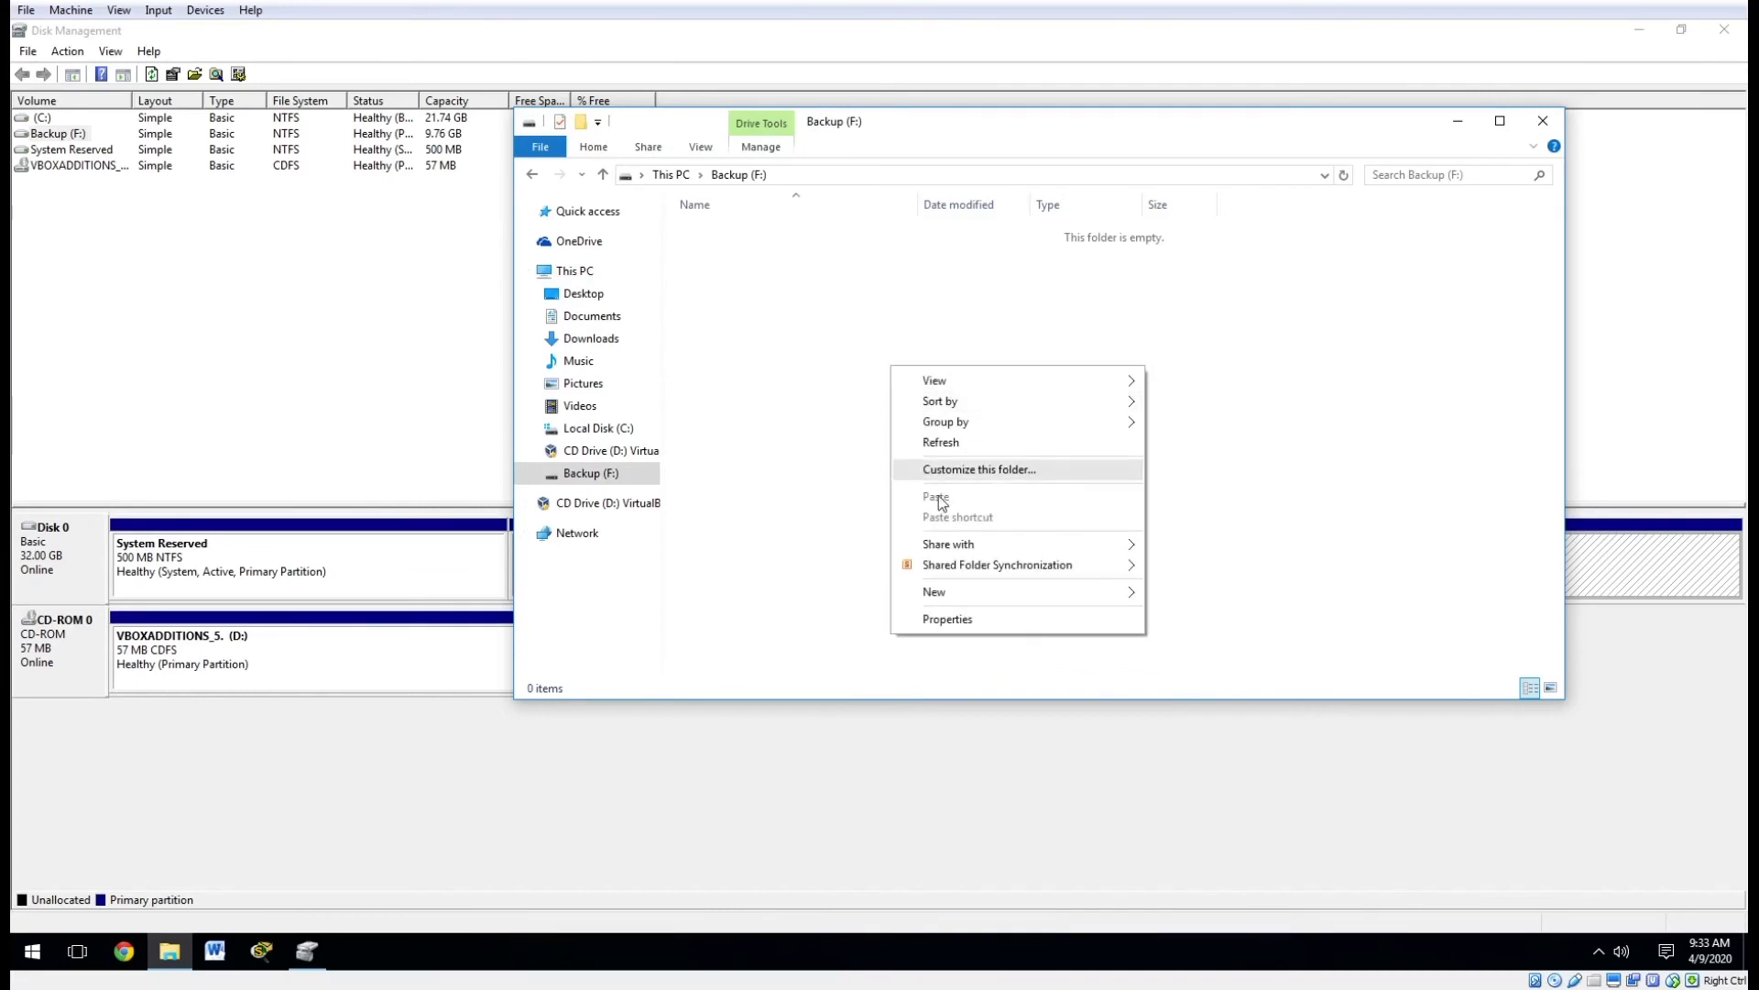
pyautogui.moveTo(1084, 602)
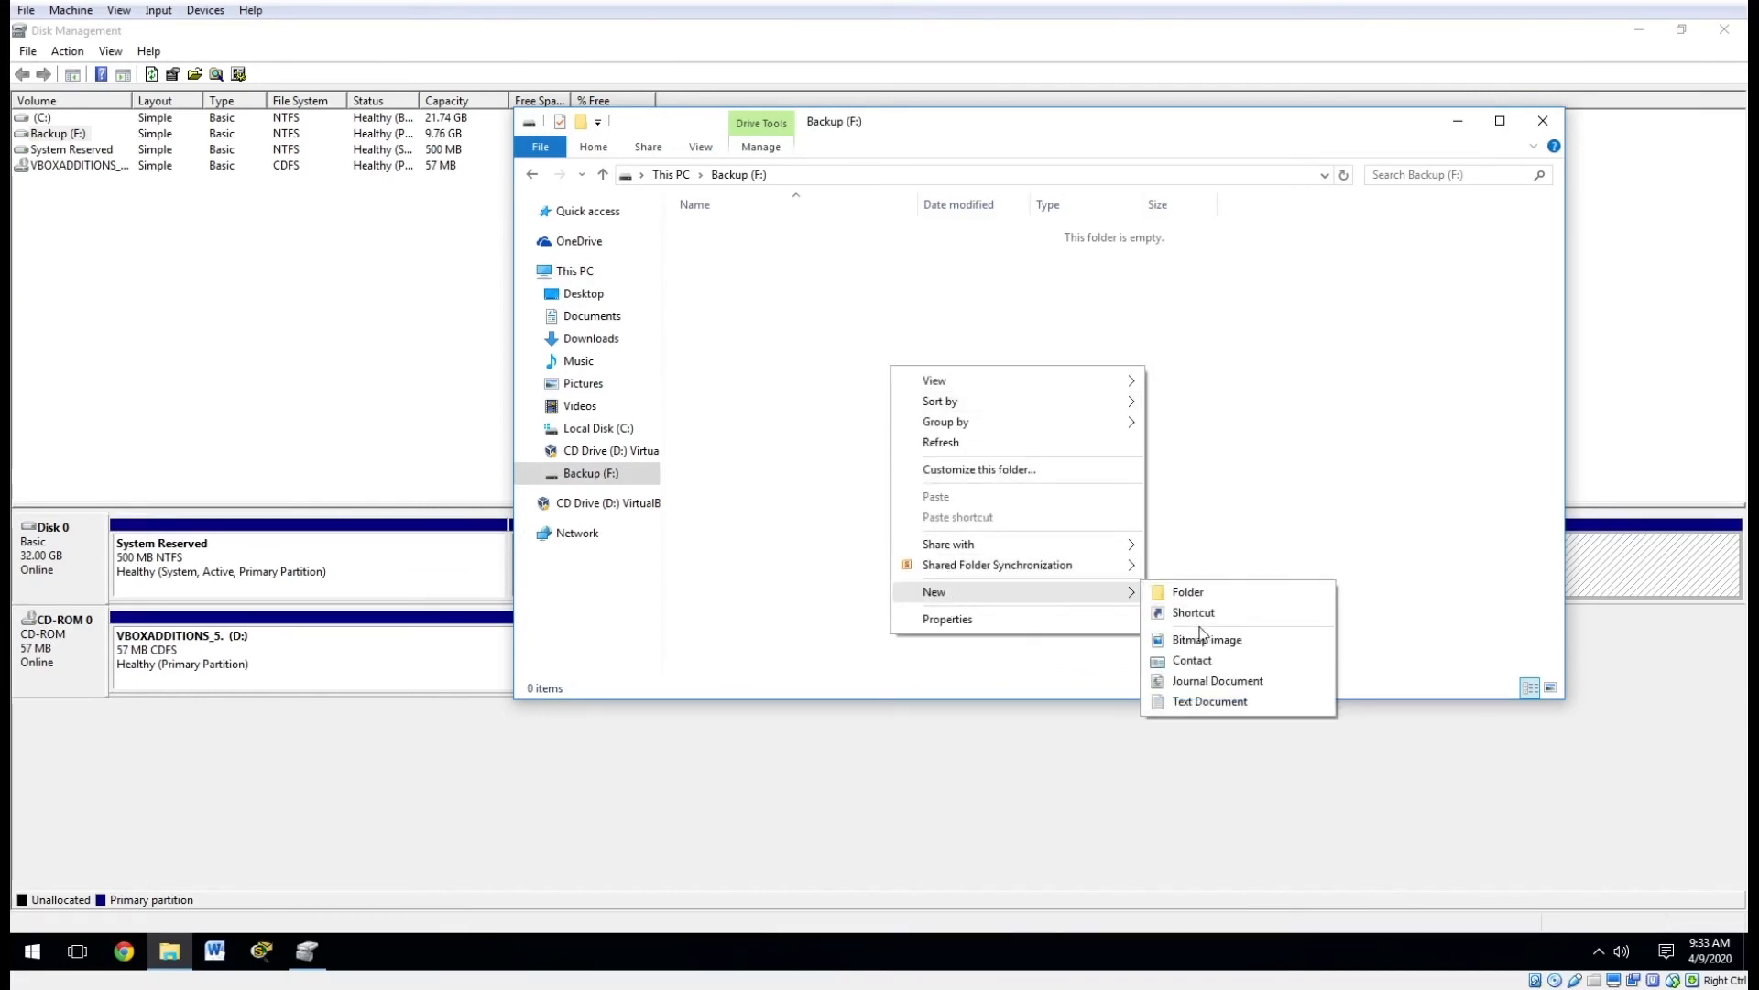
pyautogui.click(1182, 594)
pyautogui.click(785, 314)
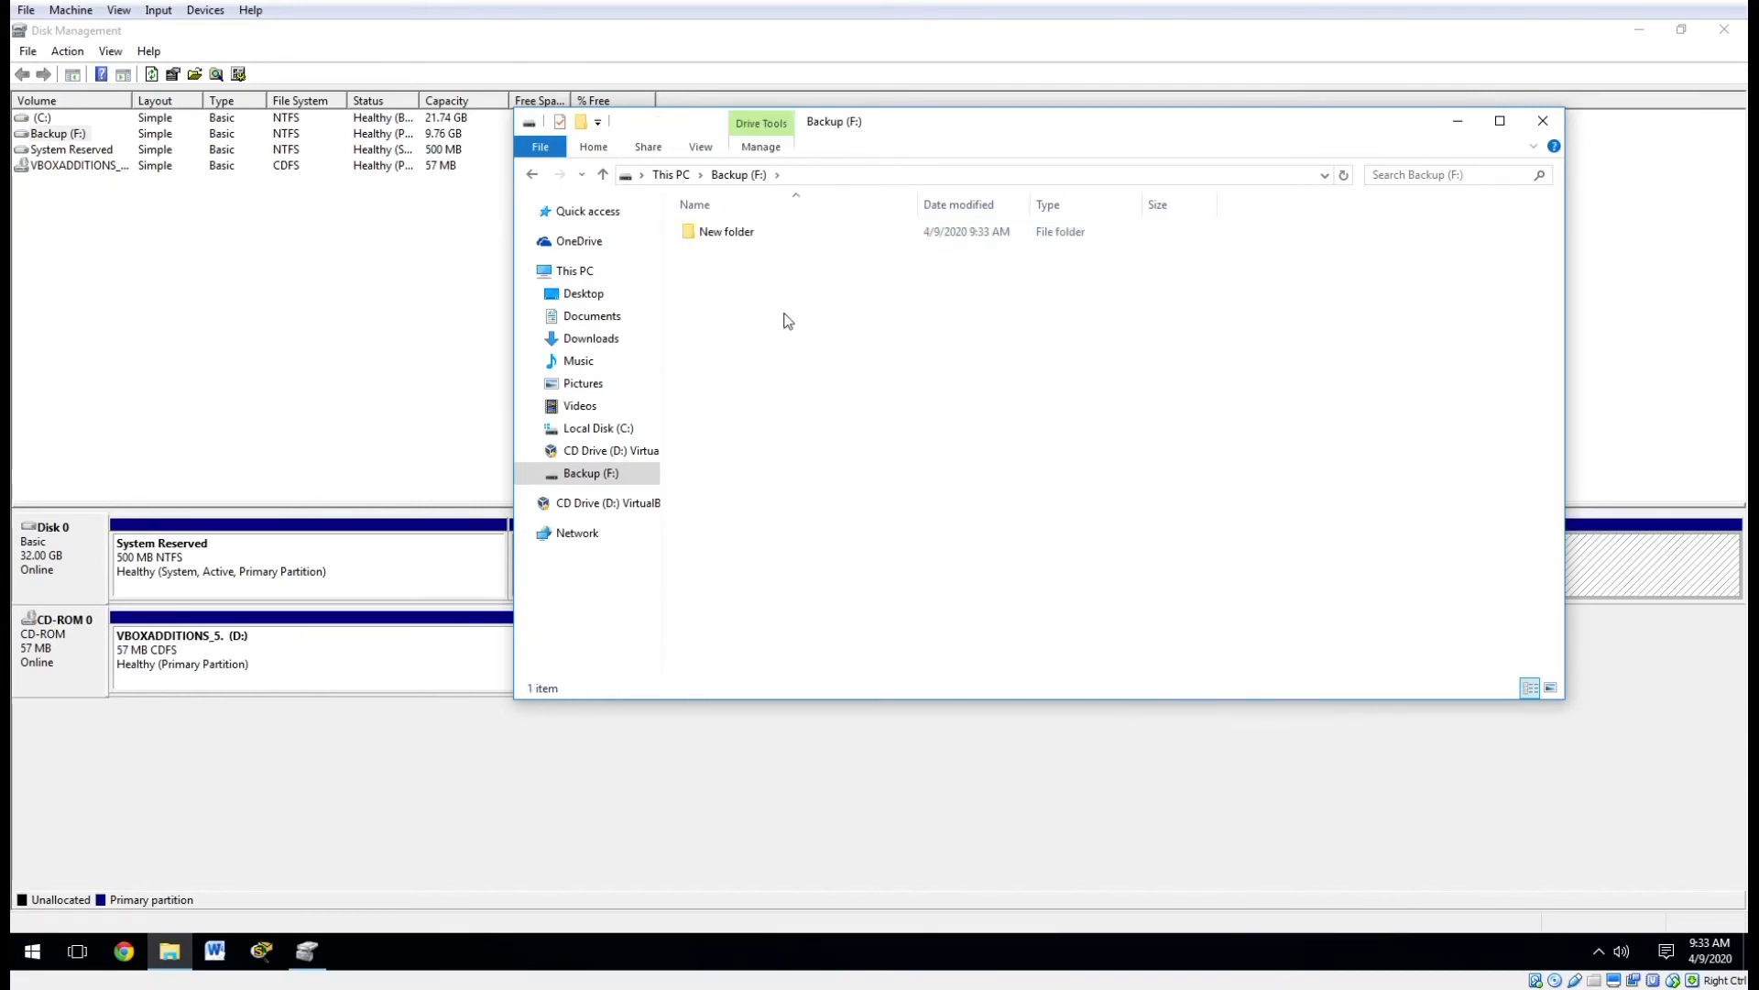
# Step: Create a text document named xbzfbzdf inside New folder on the Backup (F:) drive
pyautogui.doubleClick(740, 242)
pyautogui.rightClick(800, 349)
pyautogui.moveTo(915, 596)
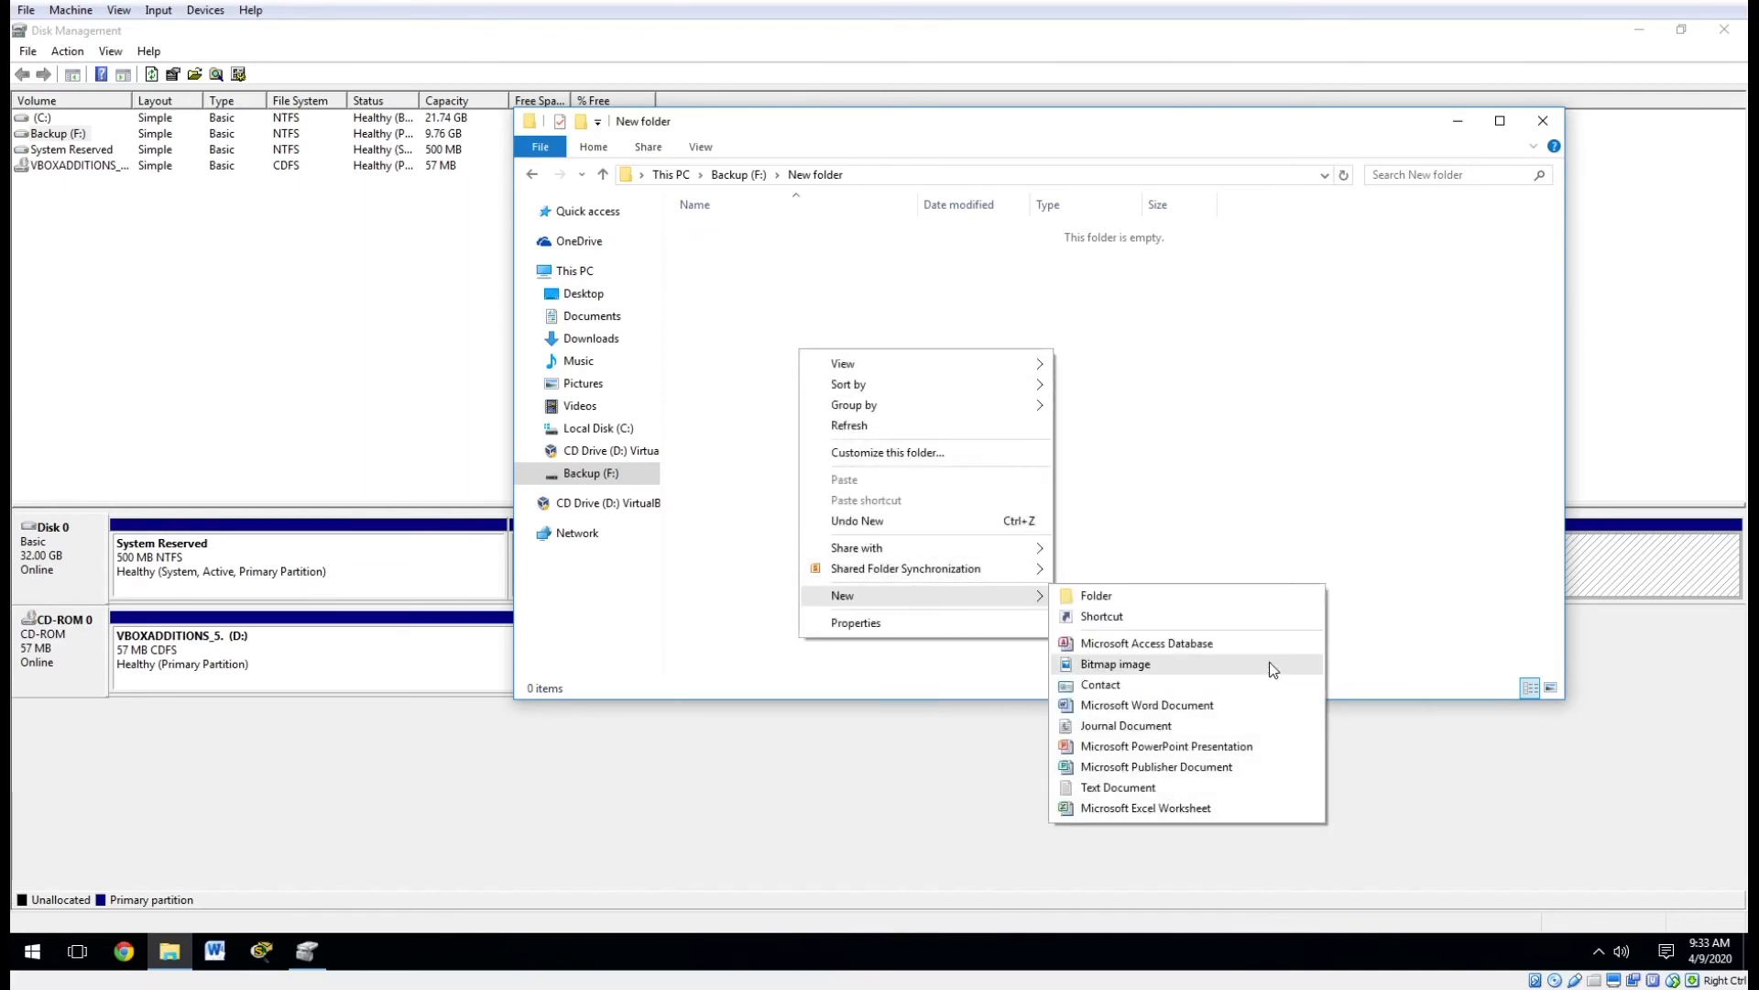
pyautogui.click(1118, 787)
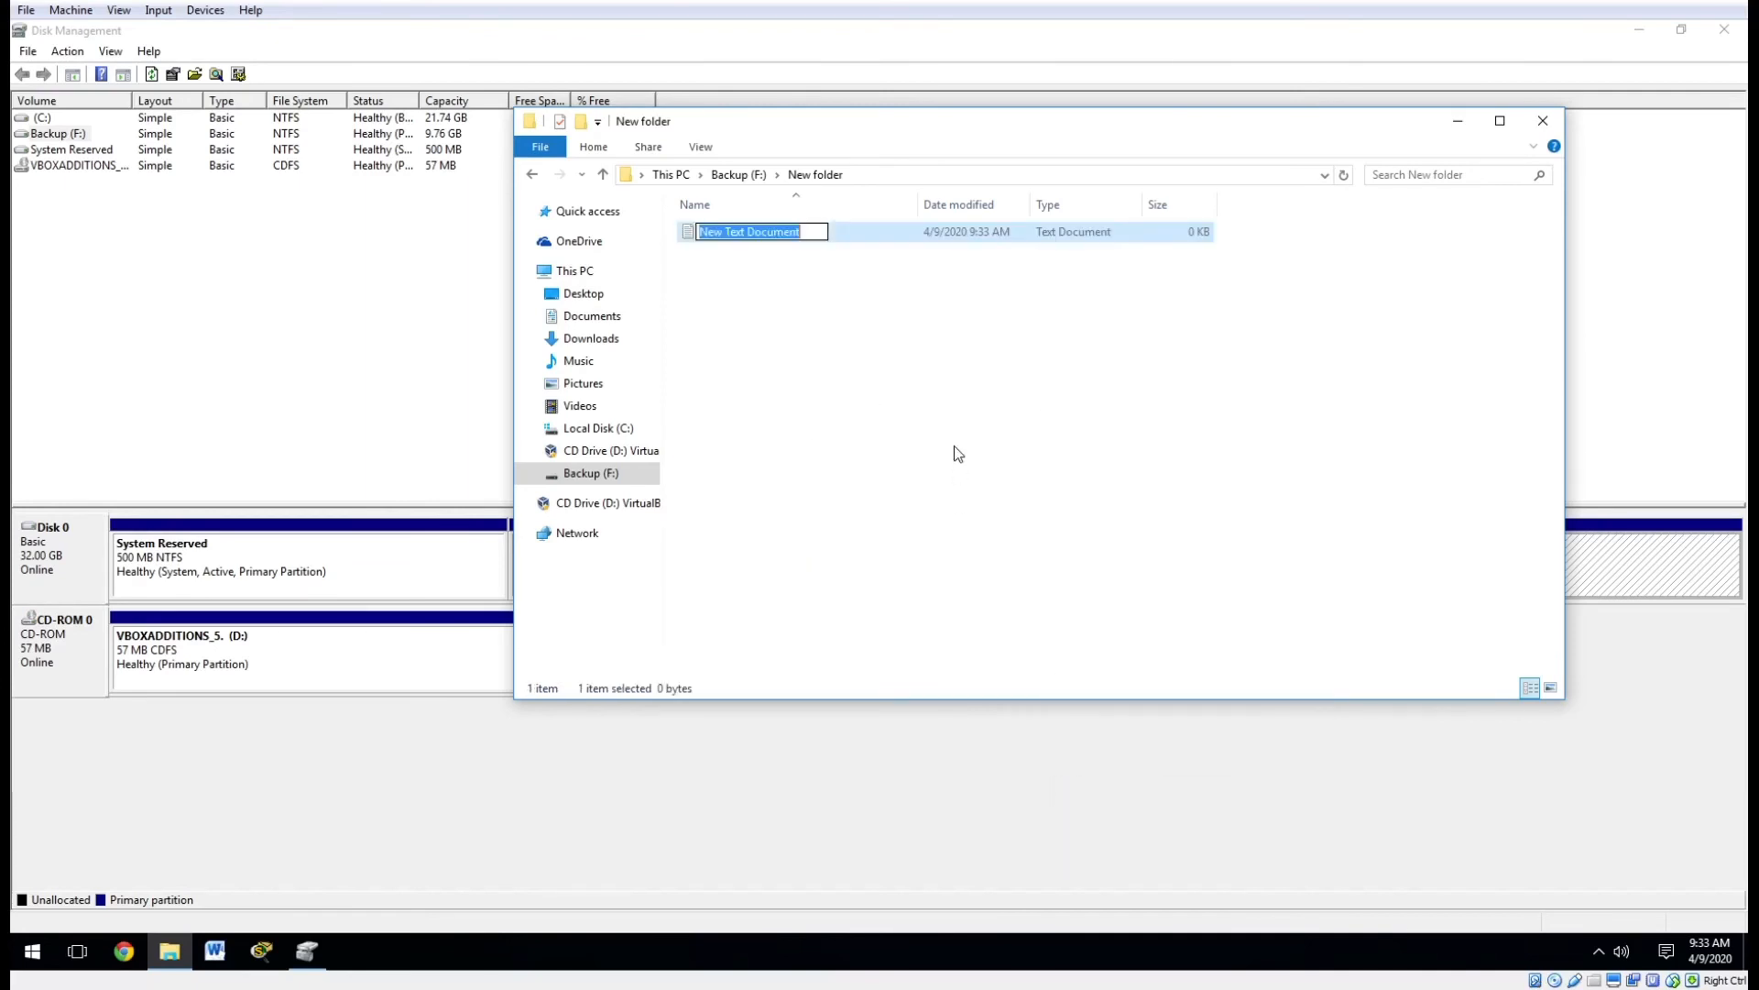
pyautogui.write('xbzfbzdf')
pyautogui.press('Return')
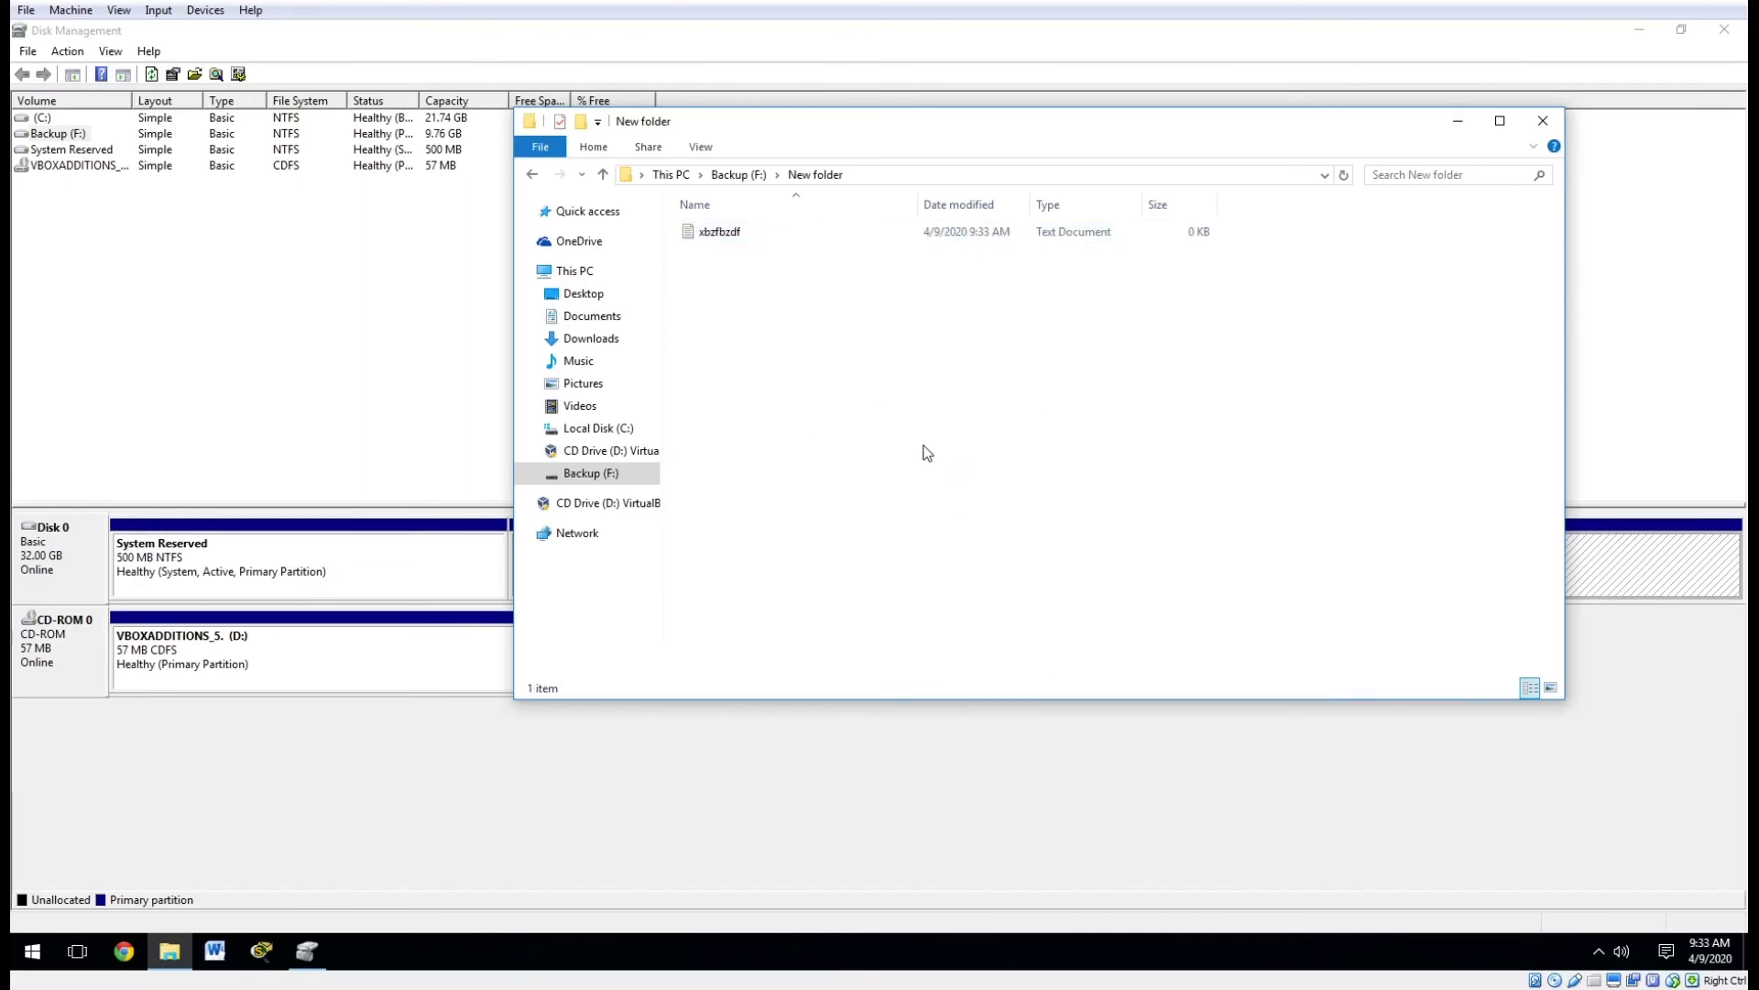
# Step: Go back up to This PC to review the drives, and return to Disk Management
pyautogui.hotkey('alt', 'Up')
pyautogui.hotkey('alt', 'Up')
pyautogui.click(958, 465)
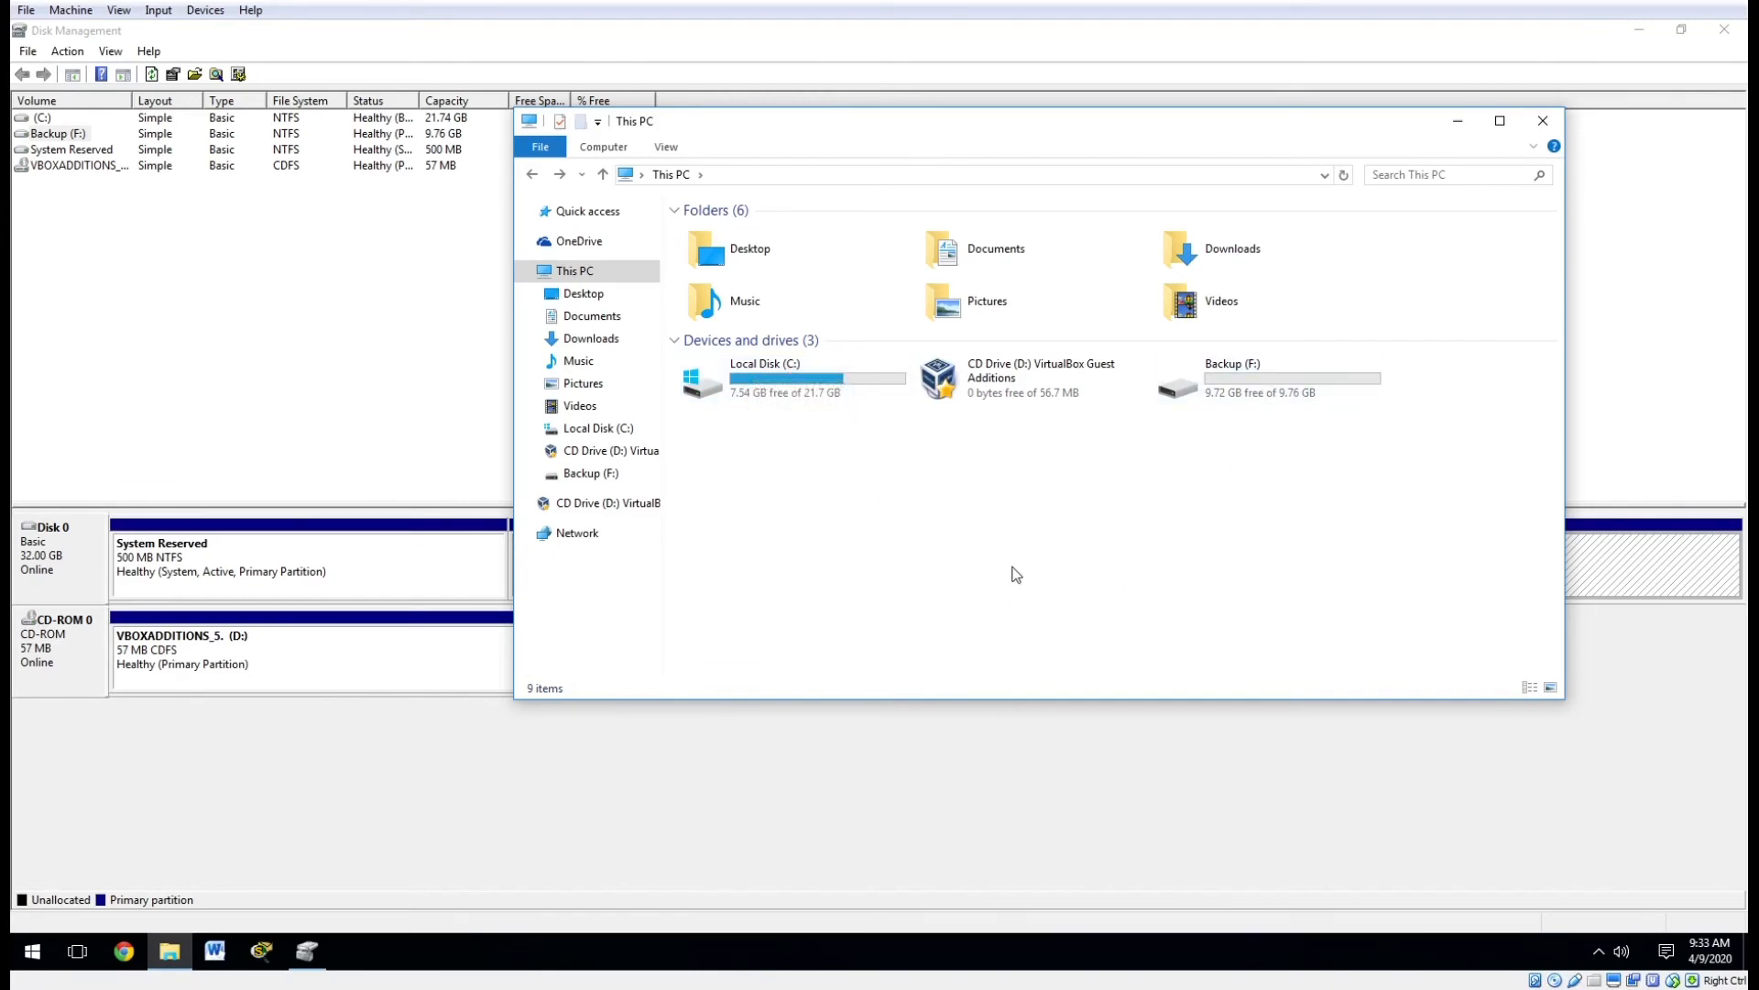
pyautogui.click(923, 774)
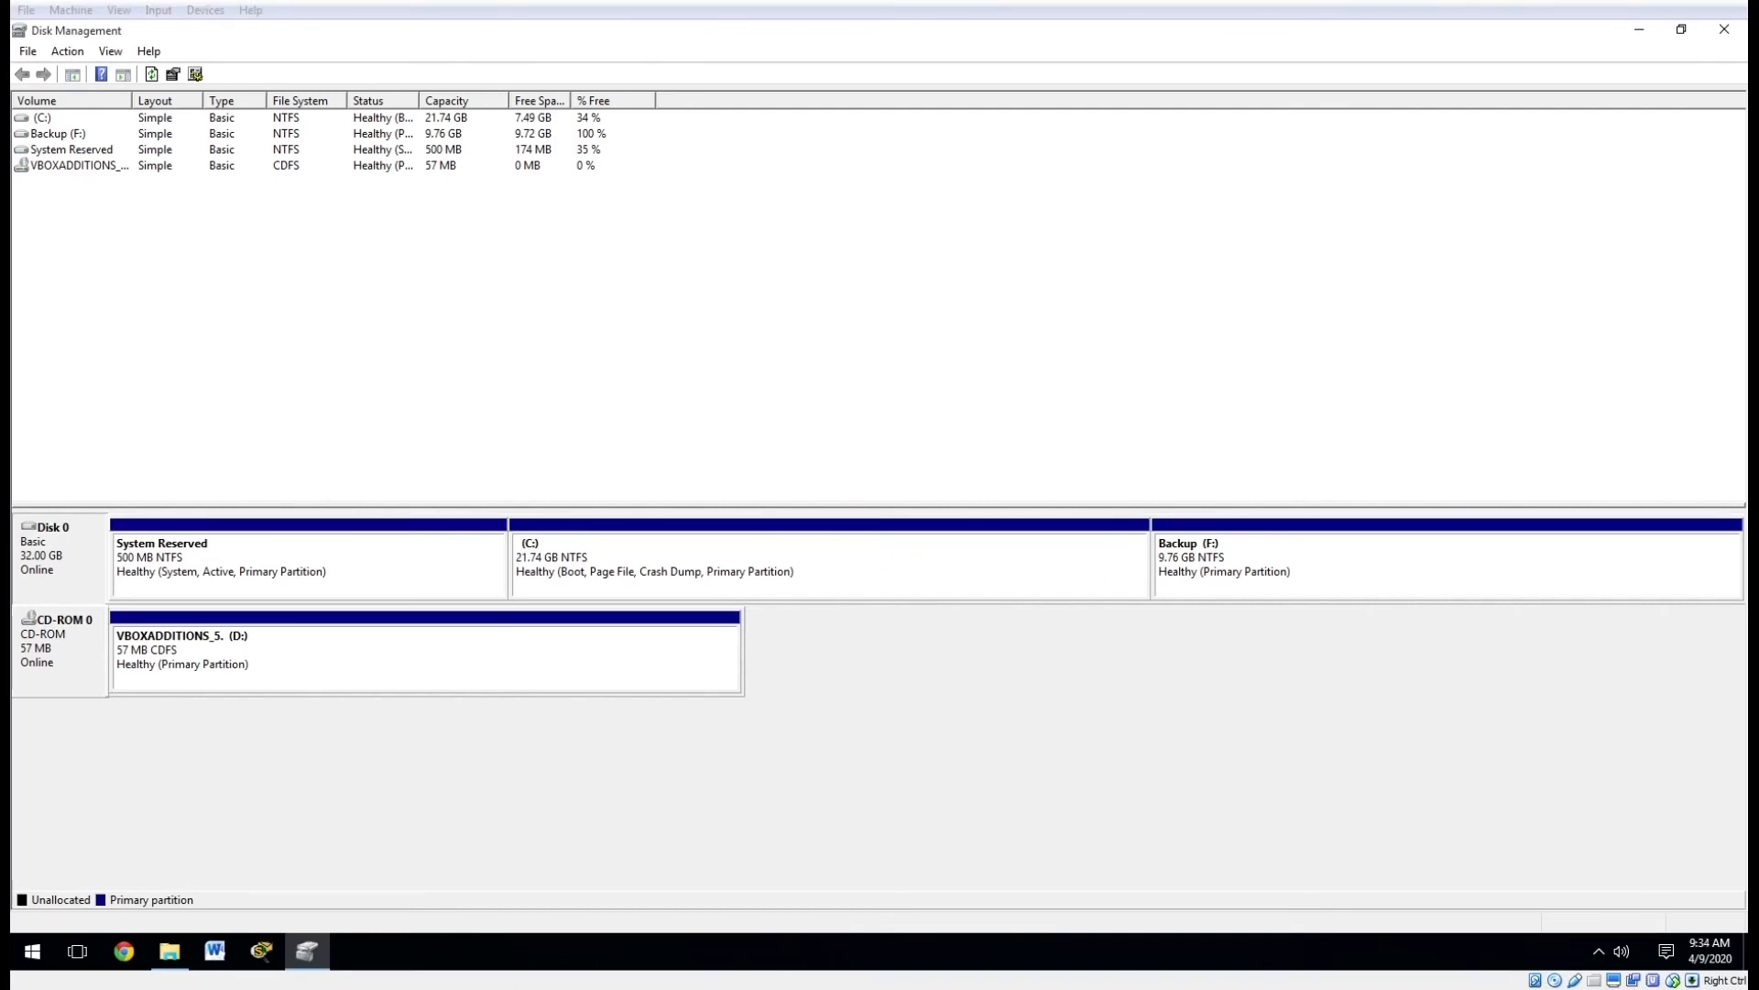
# Step: Delete the Backup (F:) volume from Disk 0 and check the drive list under This PC in File Explorer
pyautogui.click(1283, 563)
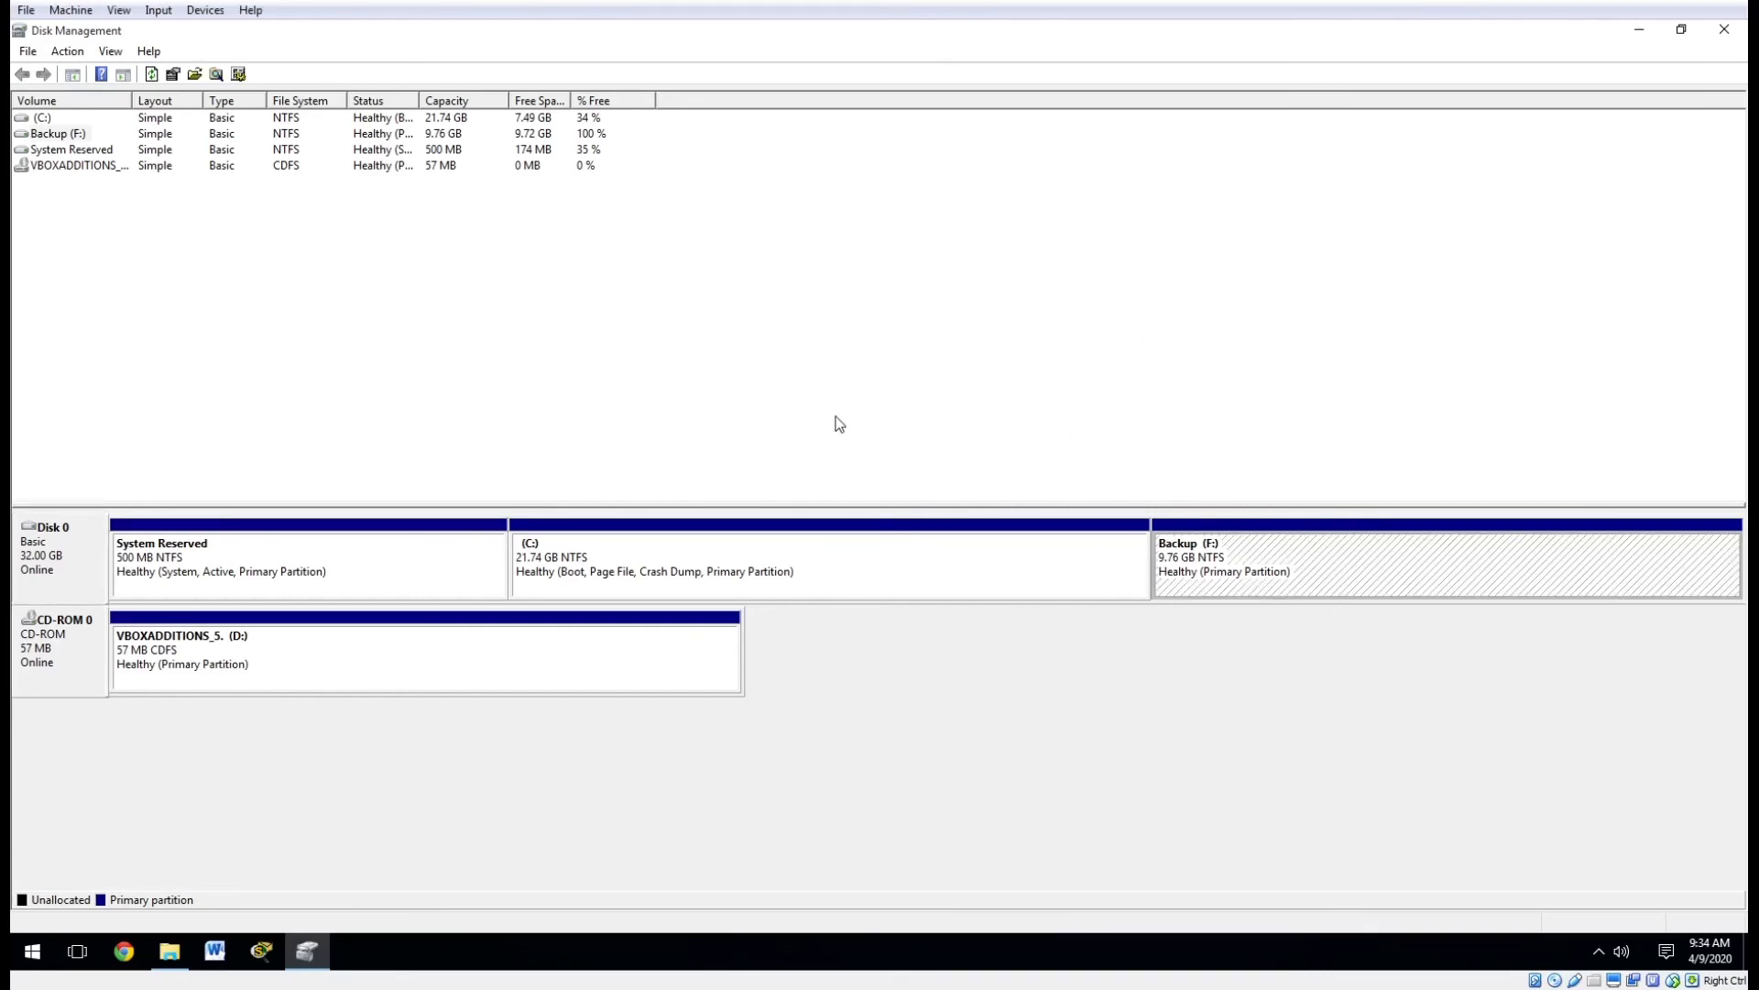
pyautogui.rightClick(1201, 563)
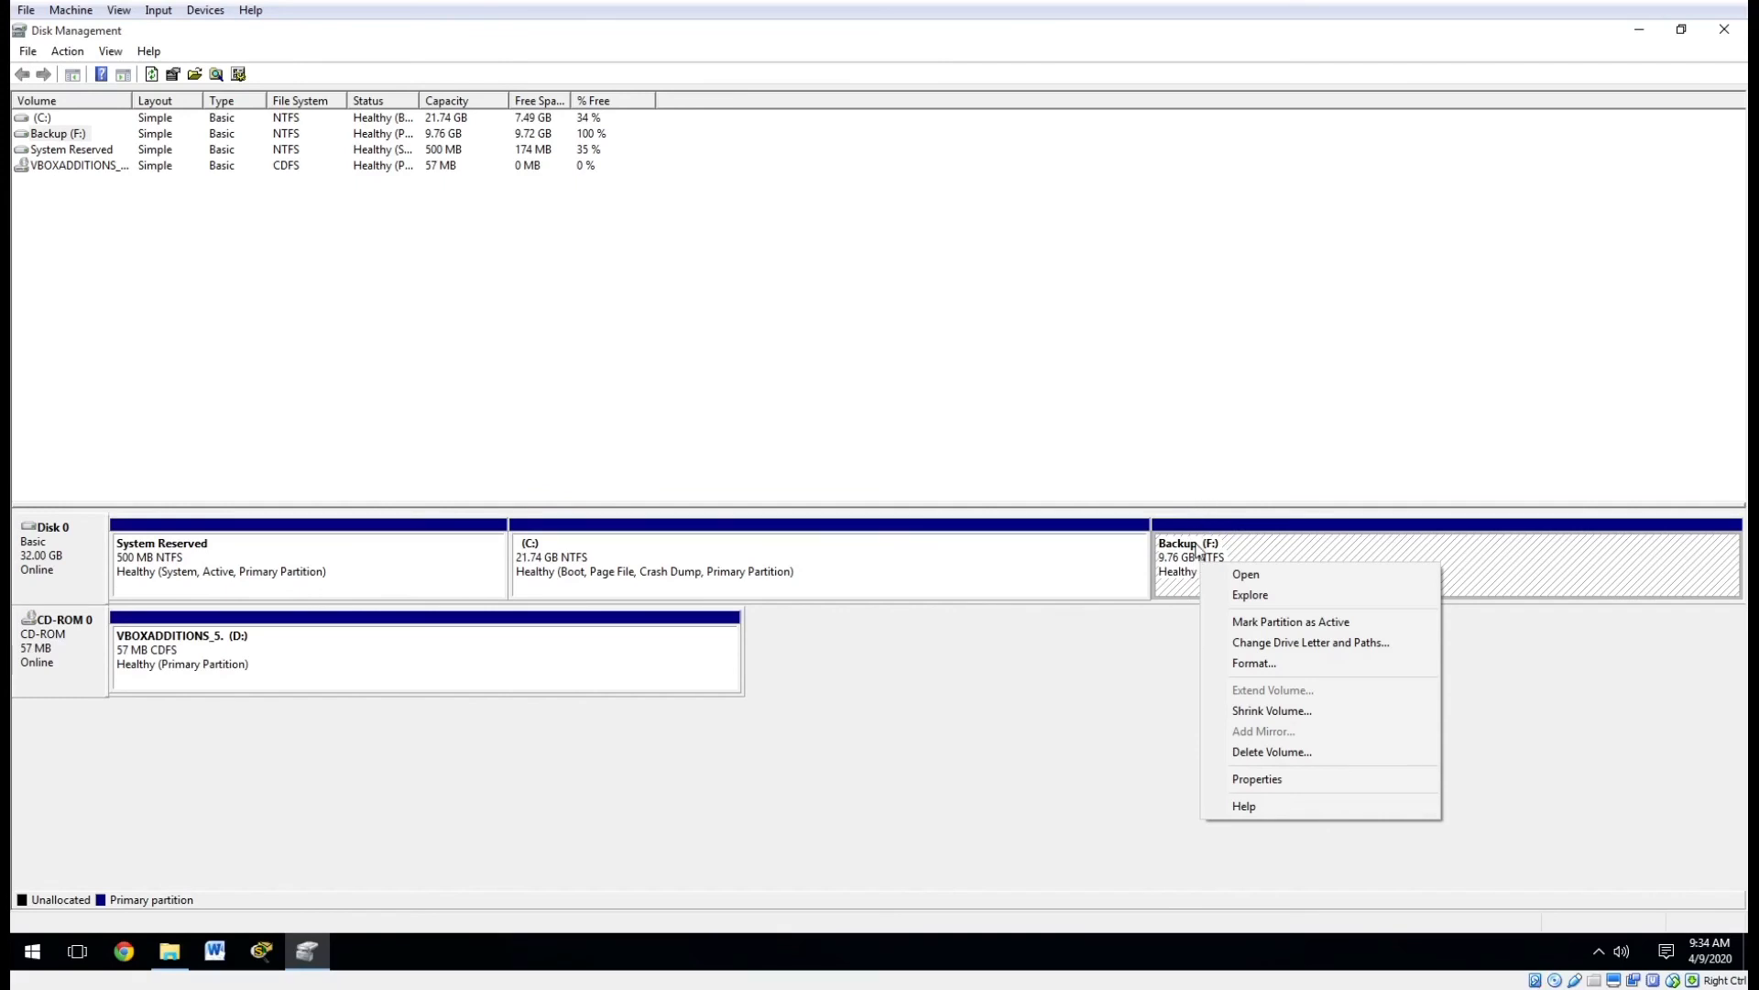
pyautogui.click(1261, 753)
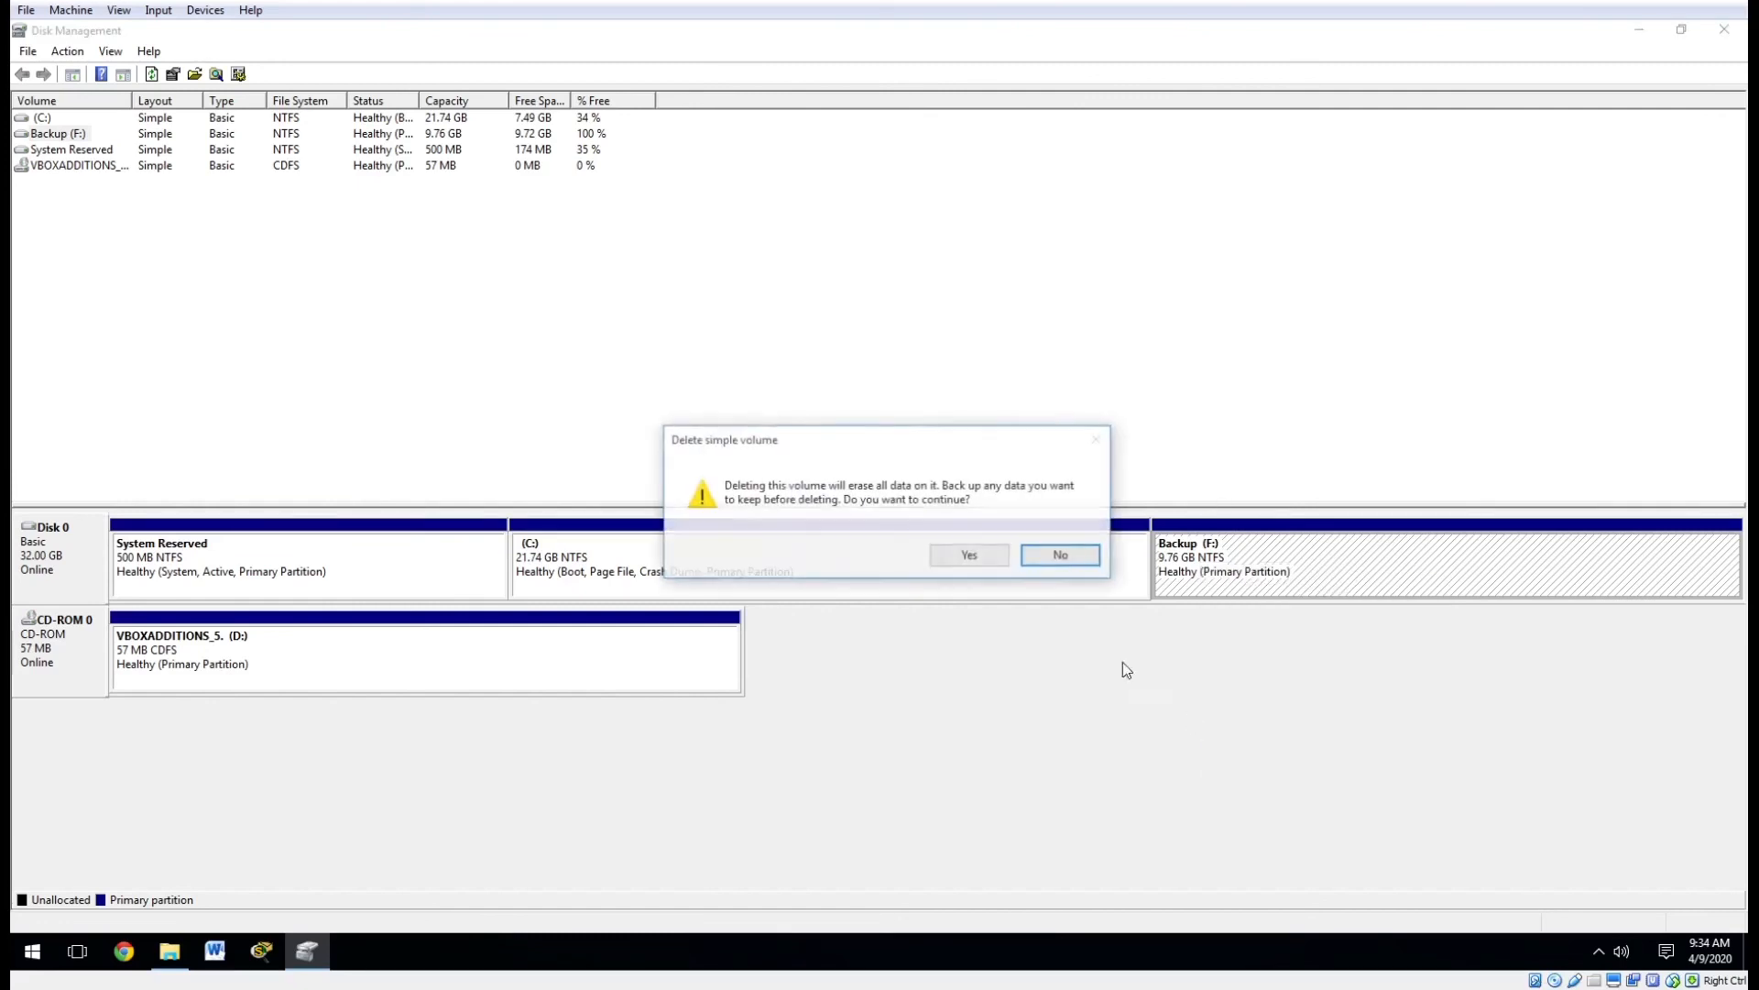
pyautogui.click(971, 559)
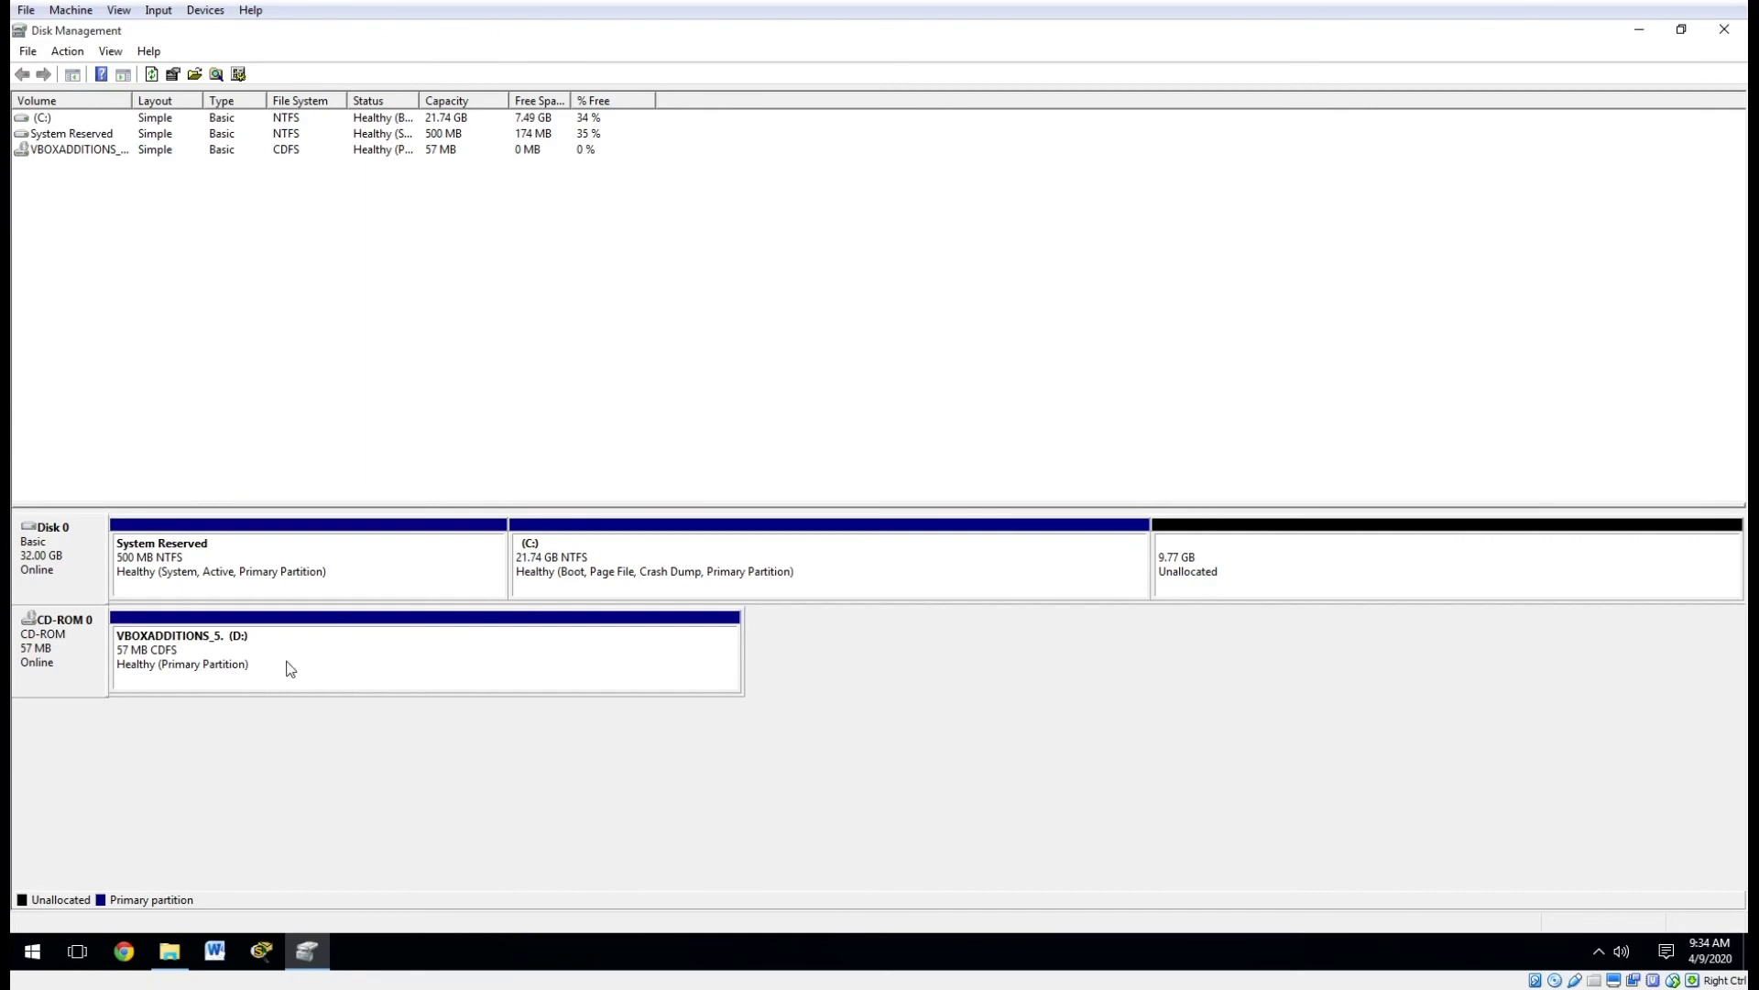
pyautogui.click(188, 945)
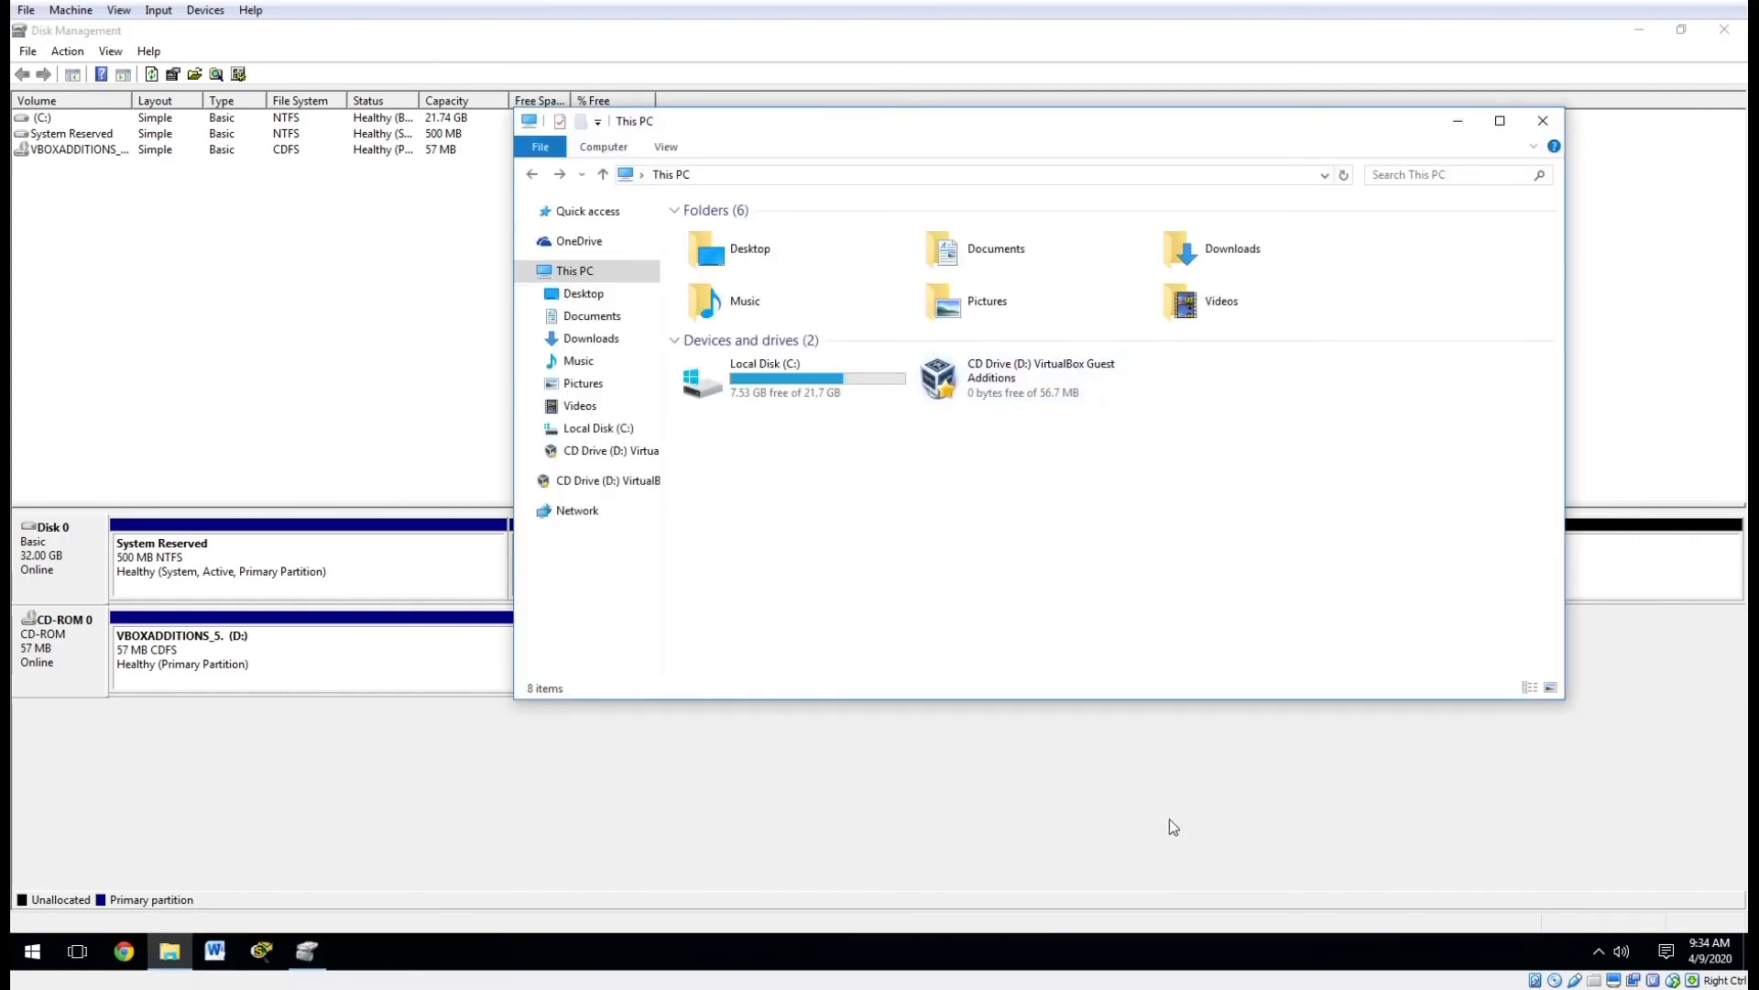
pyautogui.click(1137, 833)
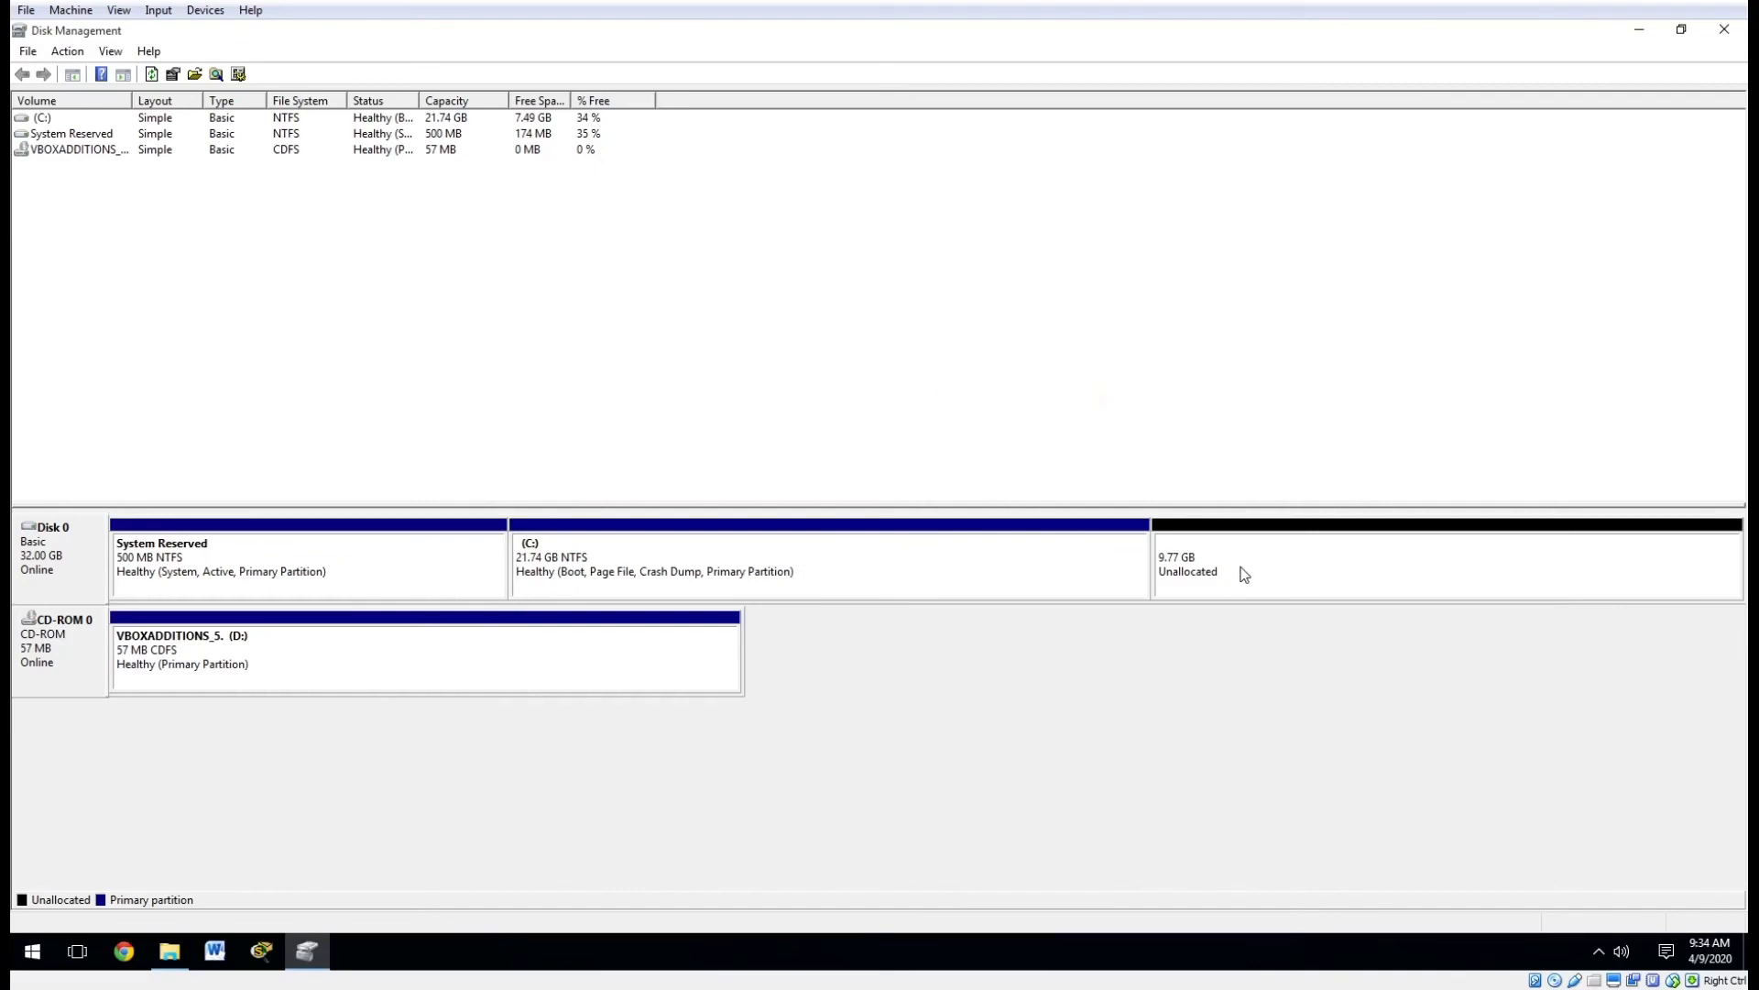
# Step: Extend the C: volume on Disk 0 by the full 9999 MB of adjacent unallocated space
pyautogui.click(689, 534)
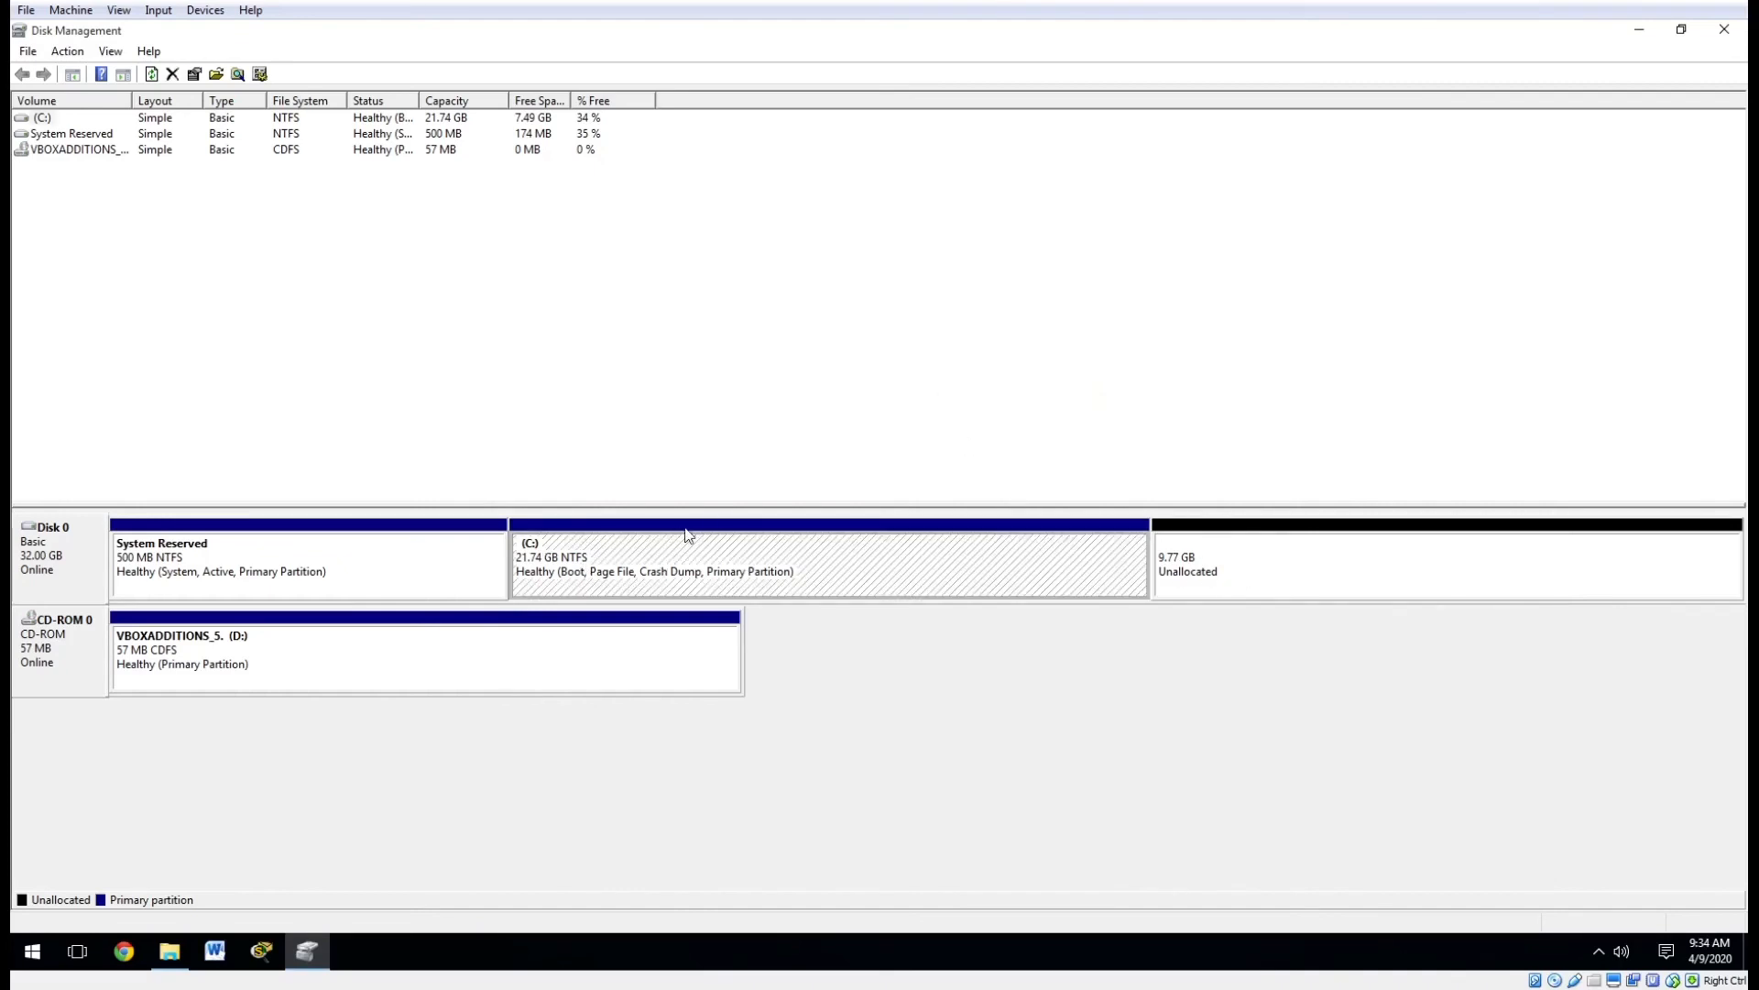
pyautogui.rightClick(892, 565)
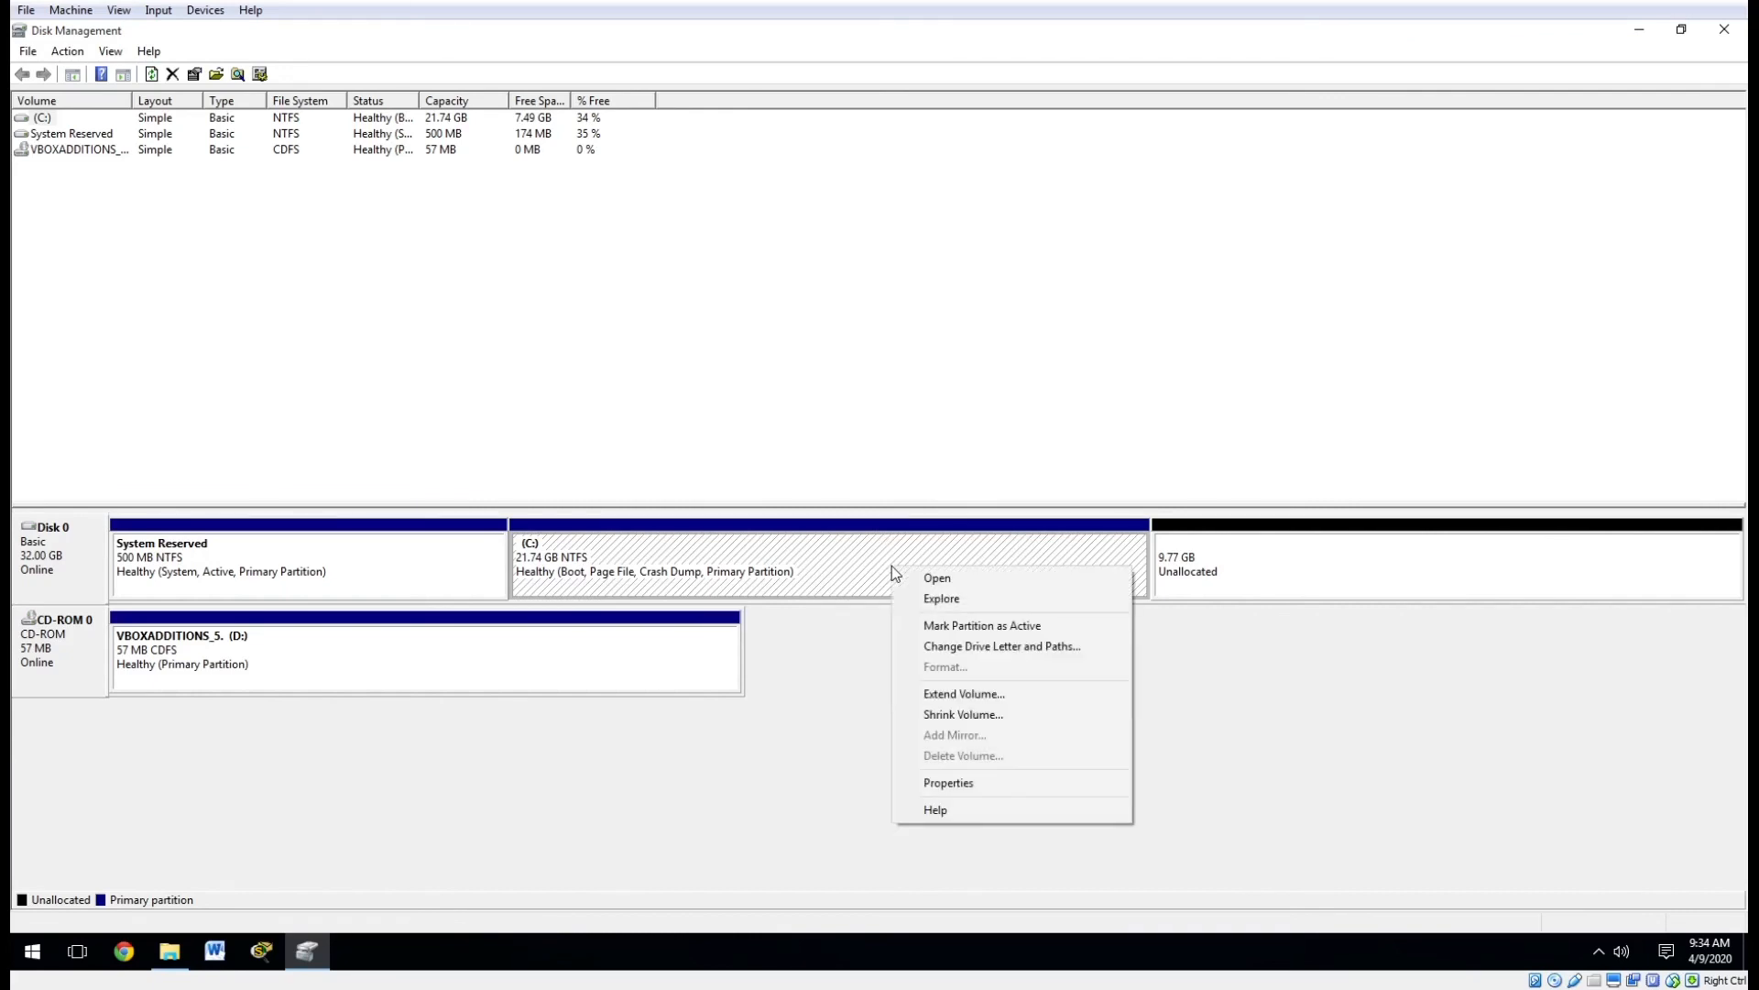
pyautogui.click(959, 694)
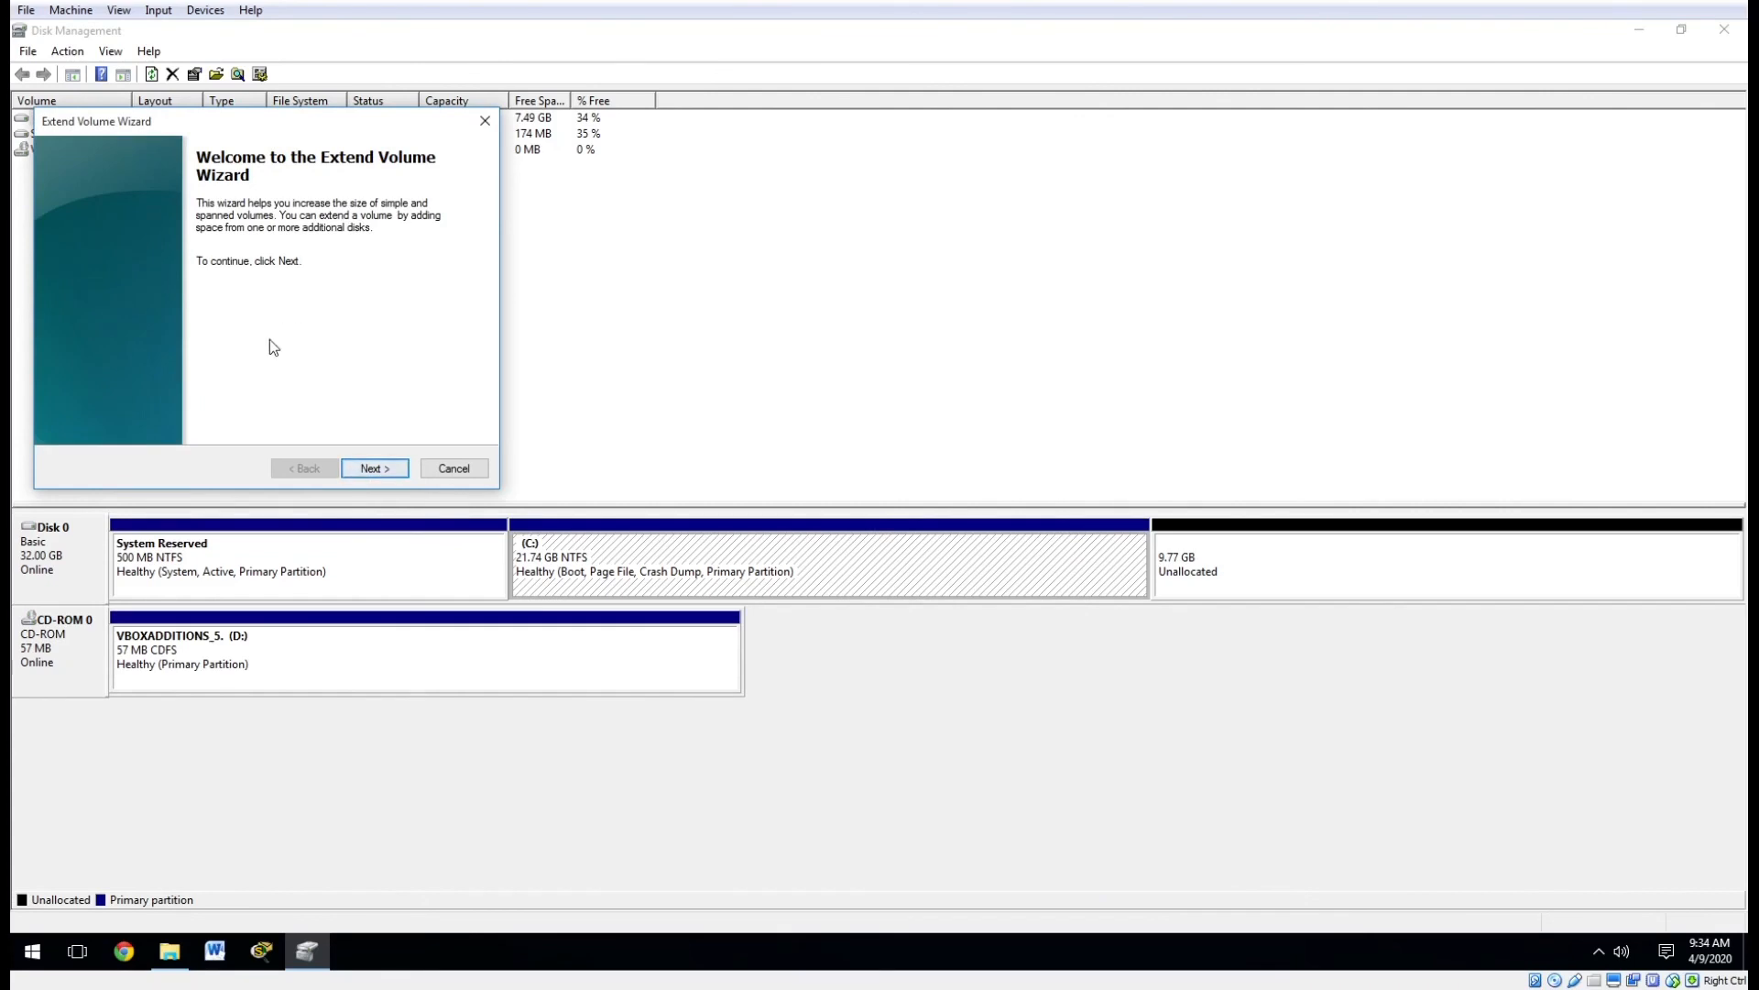
pyautogui.moveTo(325, 122); pyautogui.dragTo(823, 232)
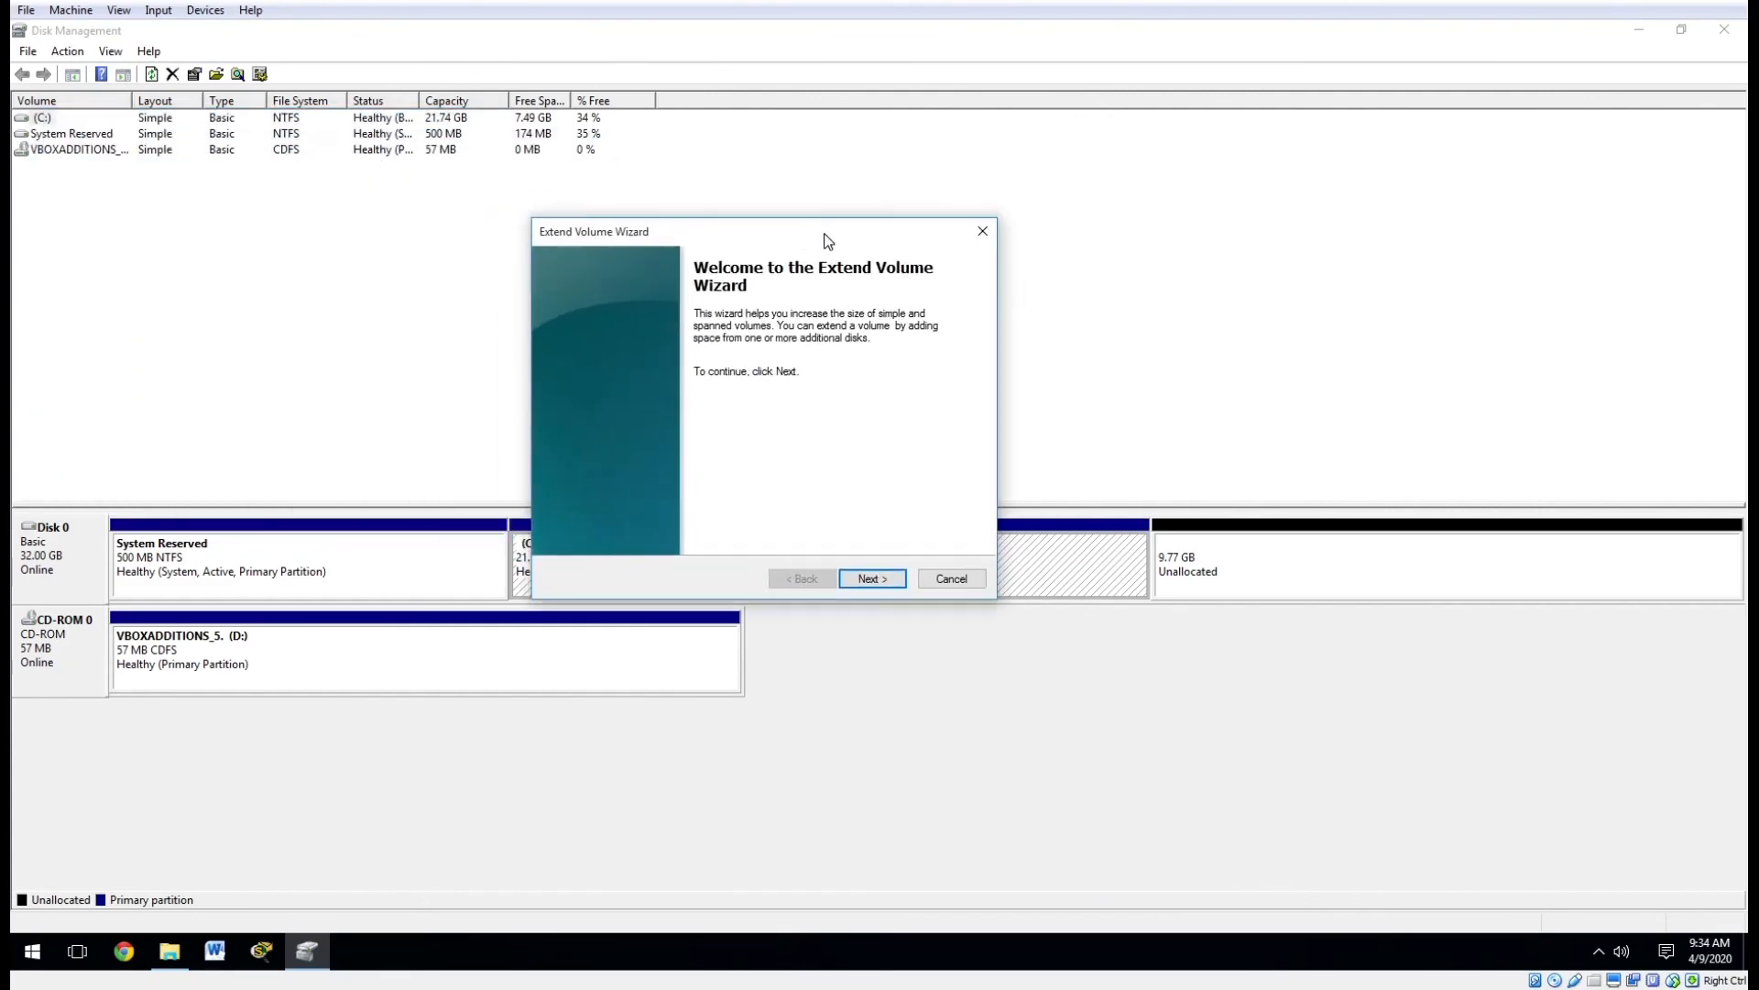
pyautogui.click(868, 581)
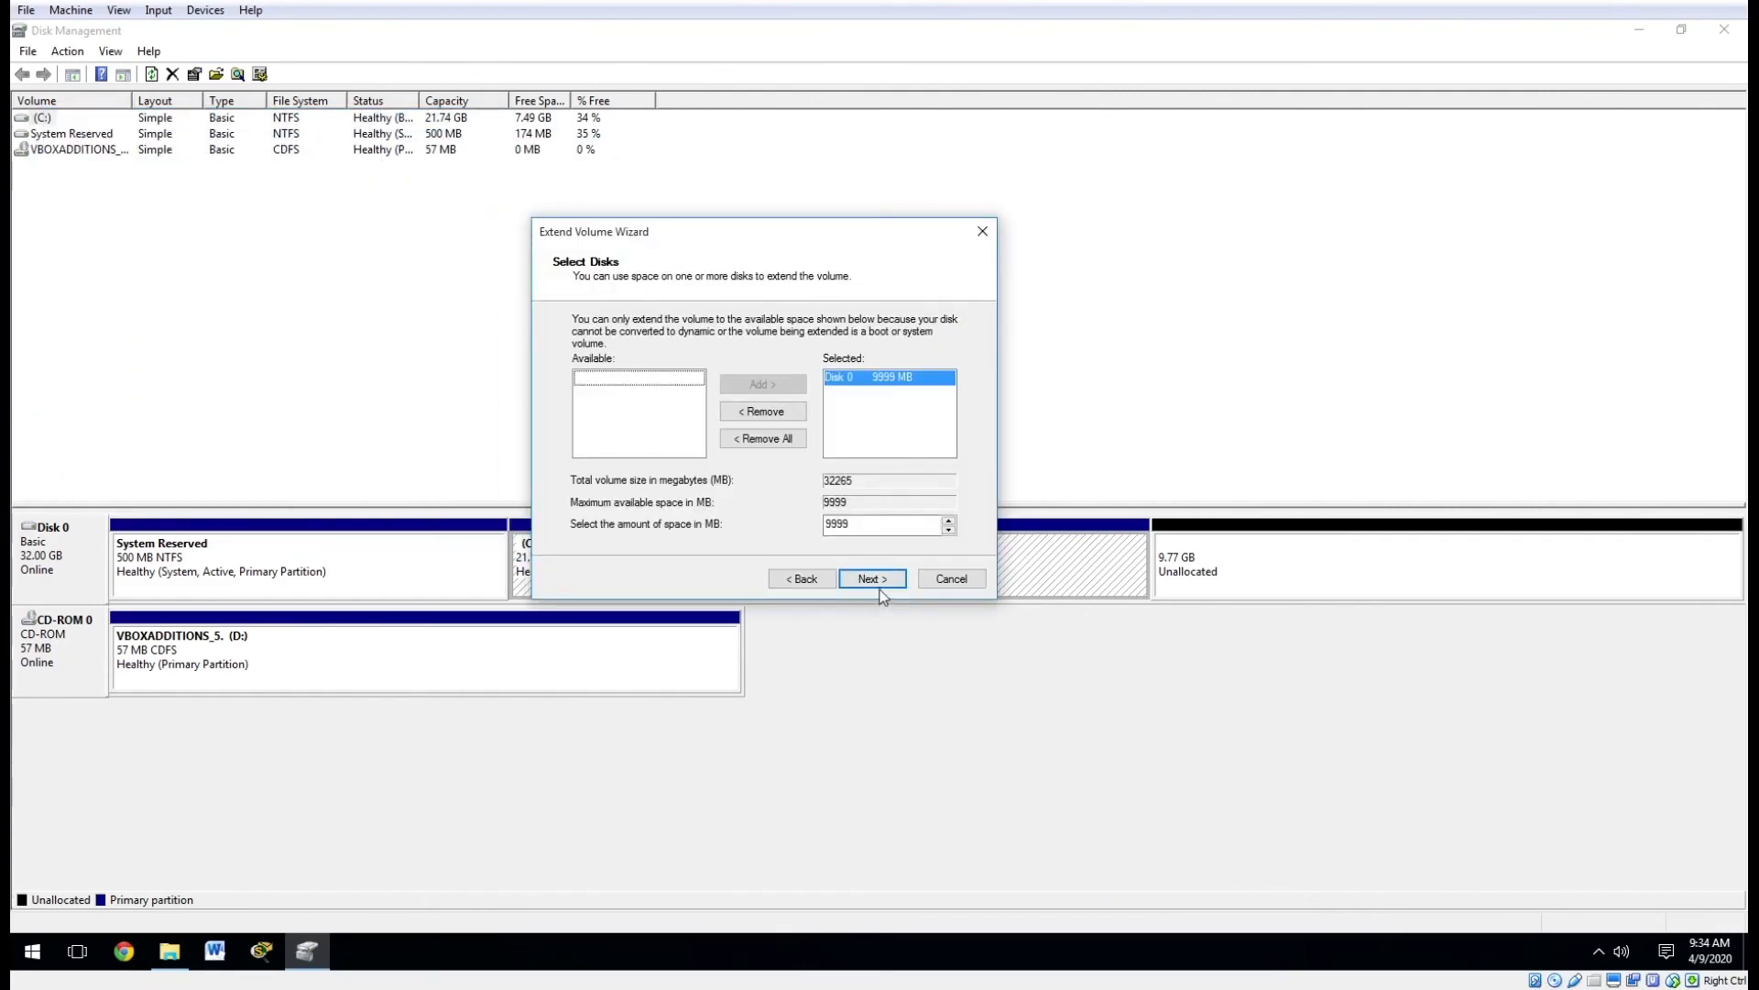
pyautogui.click(877, 587)
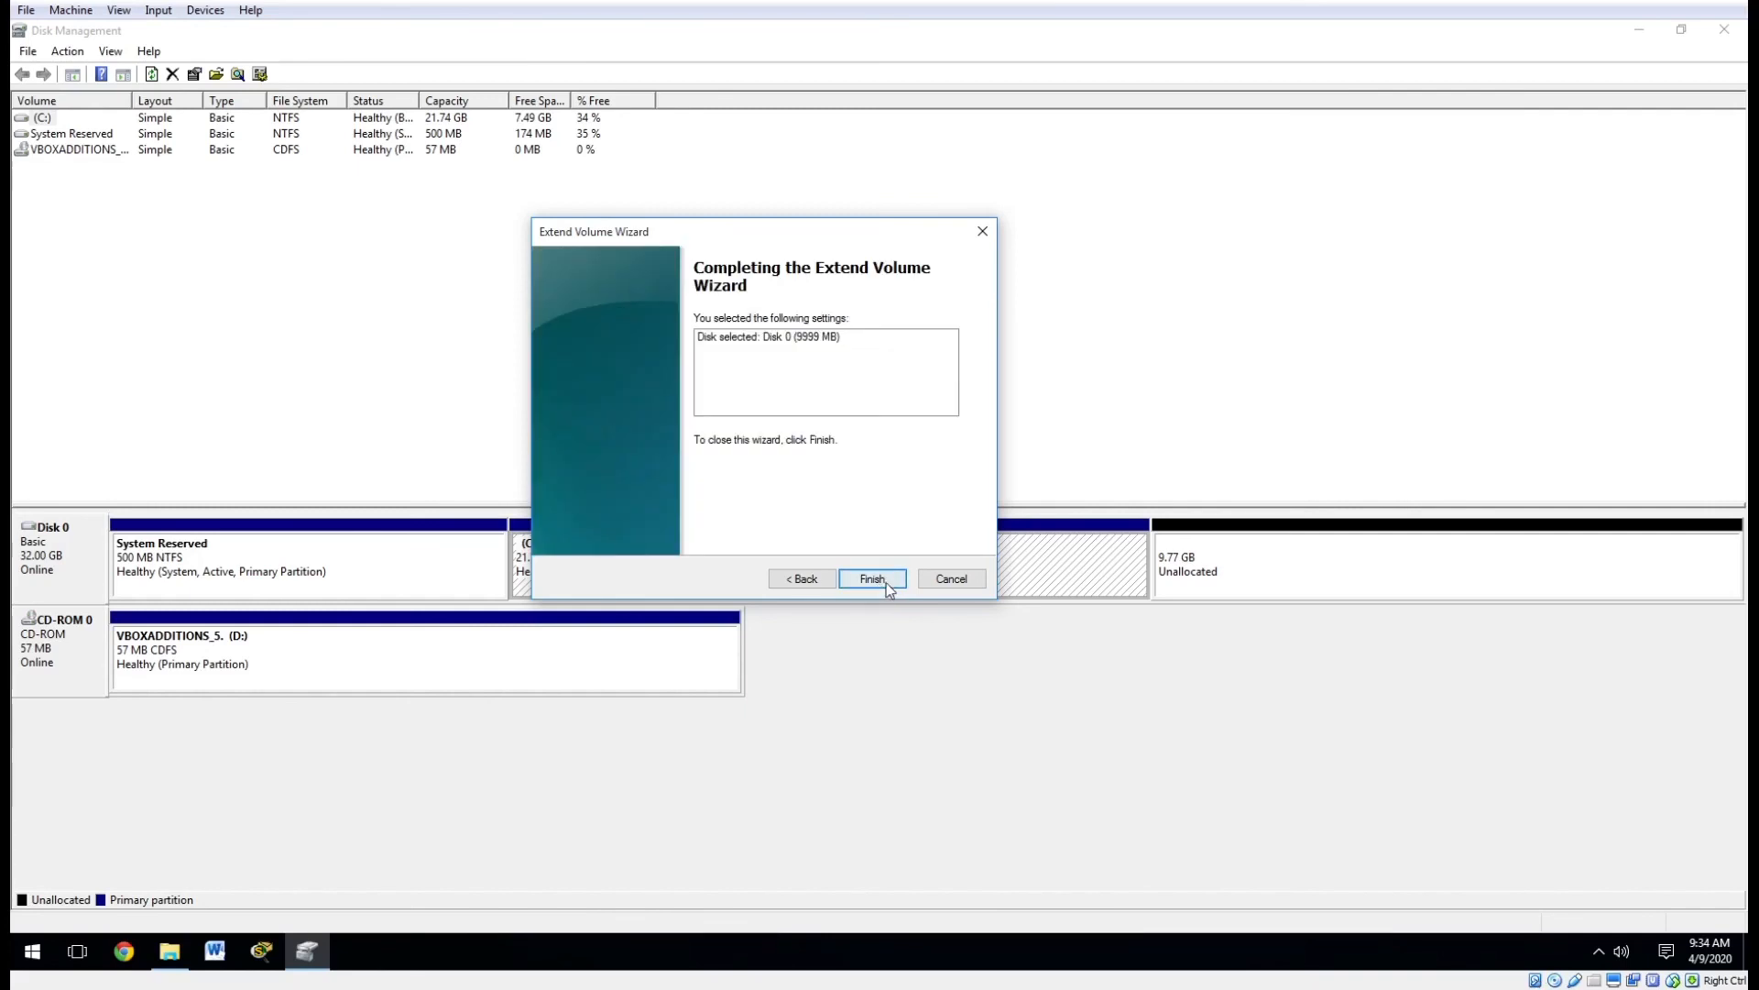
pyautogui.click(881, 584)
pyautogui.click(806, 583)
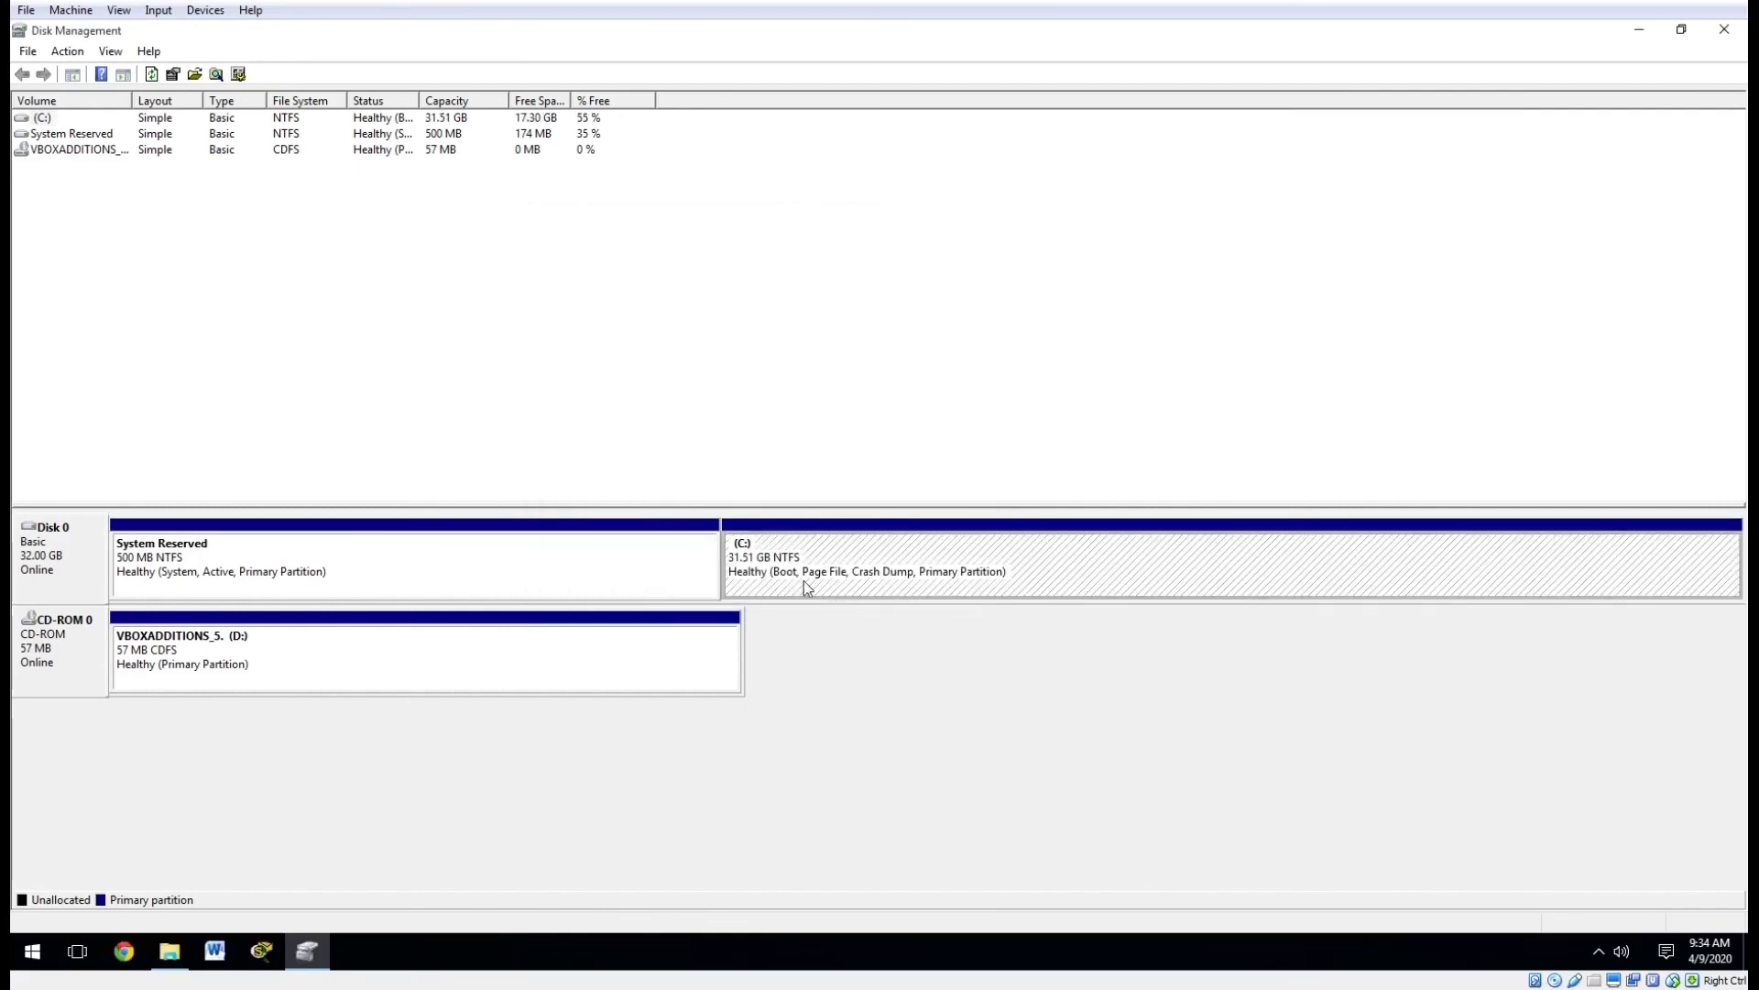